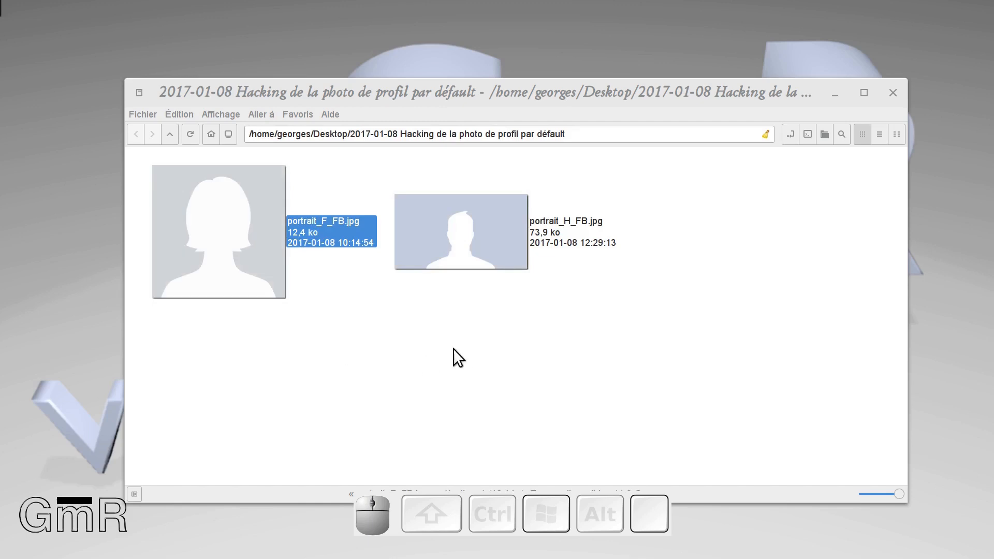
Open the portrait_F_FB.jpg file in GIMP
{"action": "right_click", "coordinate": [232, 227]}
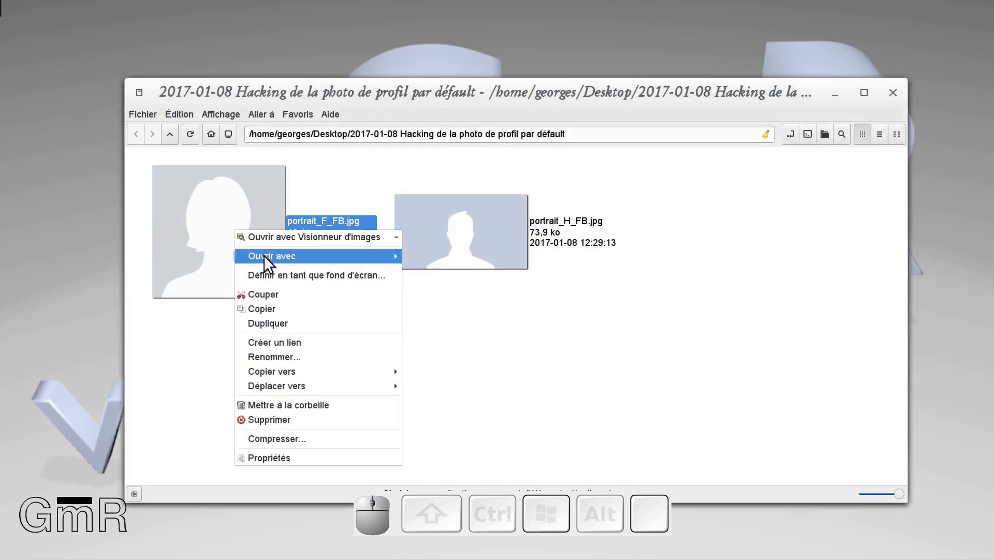
{"action": "mouse_move", "coordinate": [378, 258]}
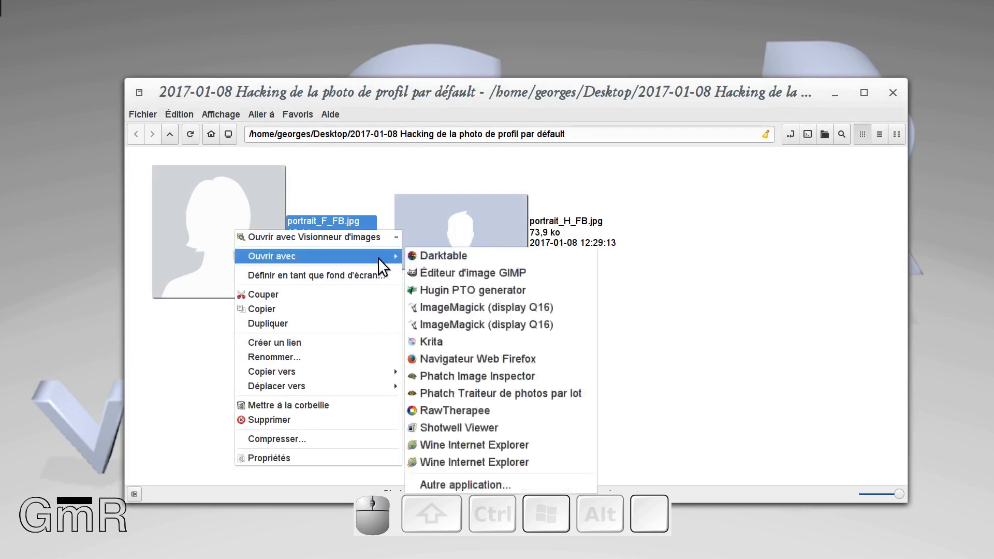
{"action": "left_click", "coordinate": [428, 271]}
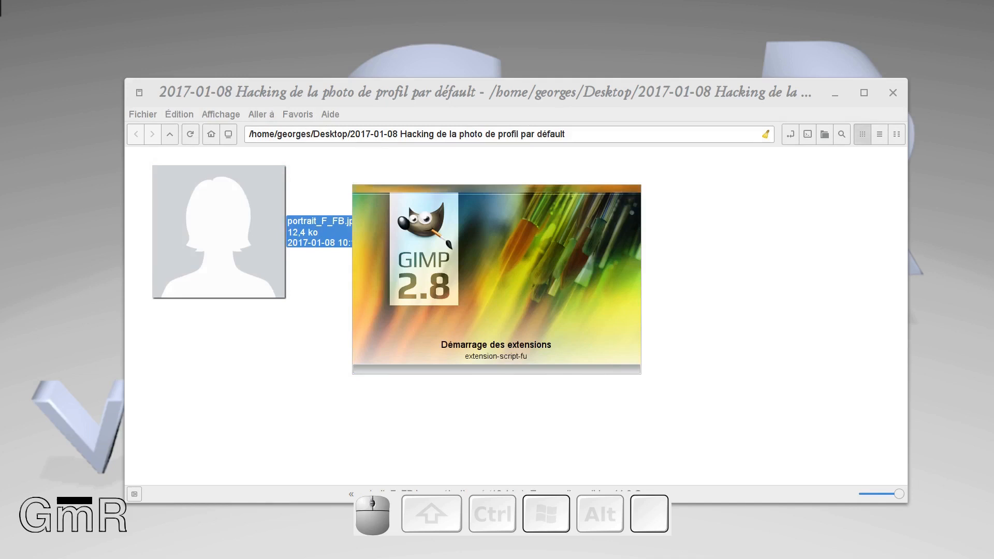
Switch to Firefox, open the first rope picture from the "corde pendu" image results at full size and copy it
{"action": "left_click_drag", "start_coordinate": [31, 140], "coordinate": [311, 83]}
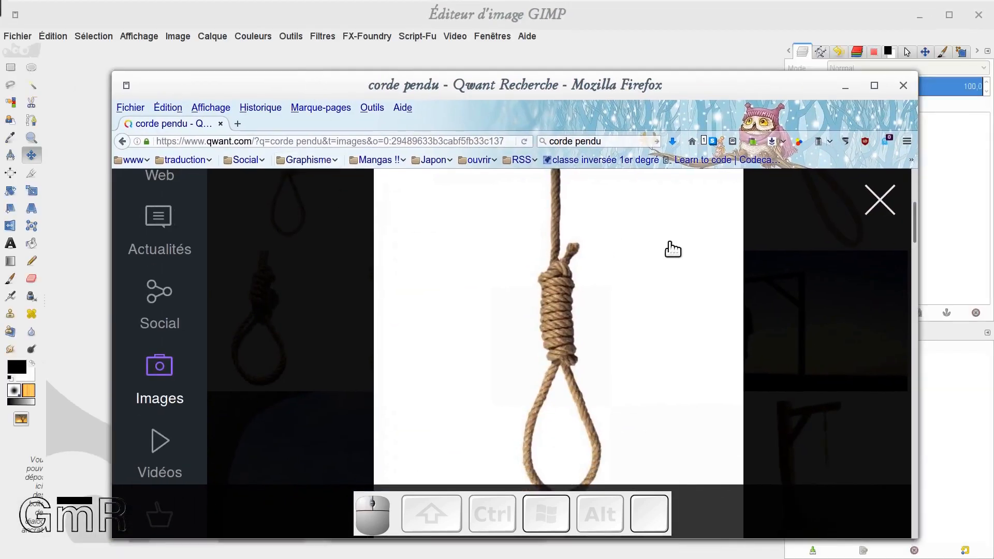
{"action": "scroll", "coordinate": [672, 250], "scroll_direction": "up", "scroll_amount": 5}
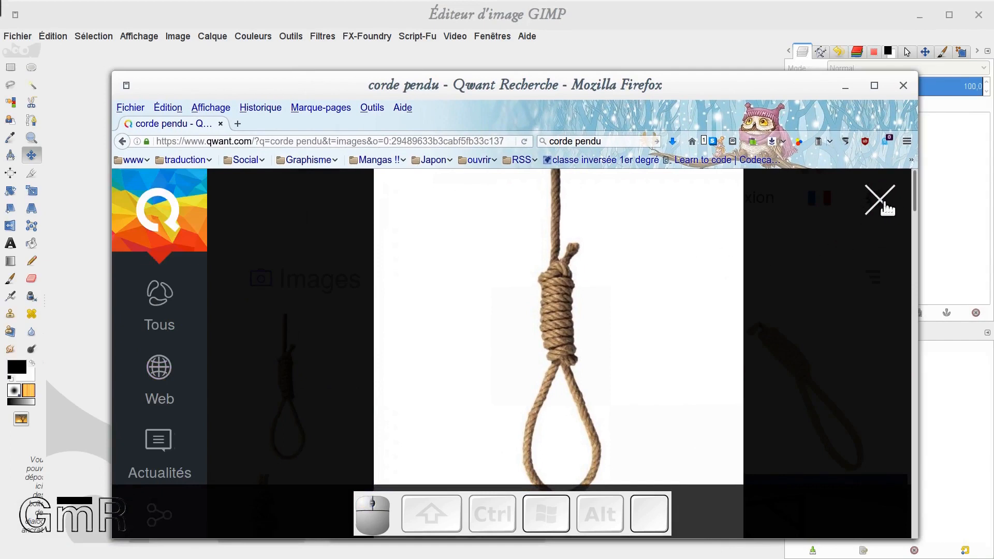
{"action": "left_click", "coordinate": [881, 203]}
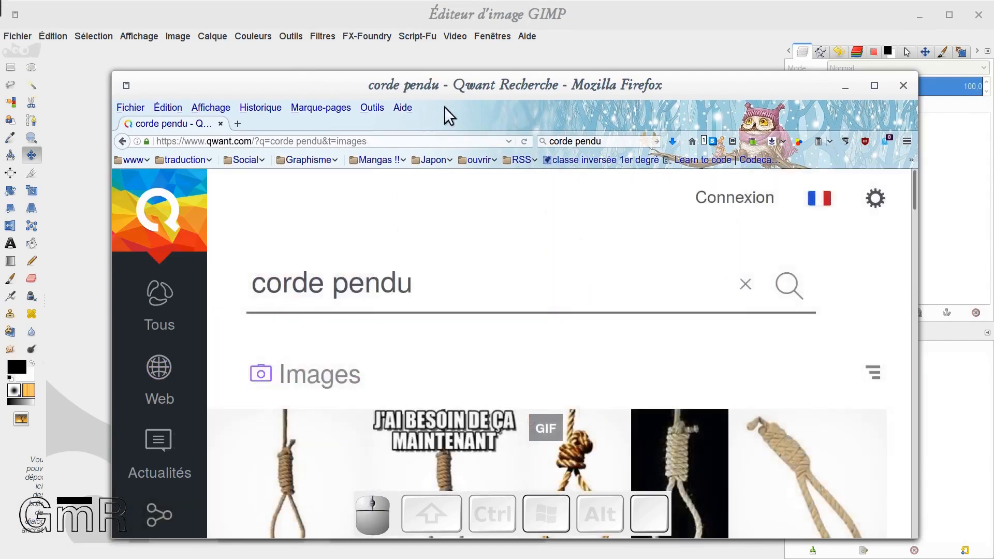
{"action": "scroll", "coordinate": [468, 271], "scroll_direction": "down", "scroll_amount": 5}
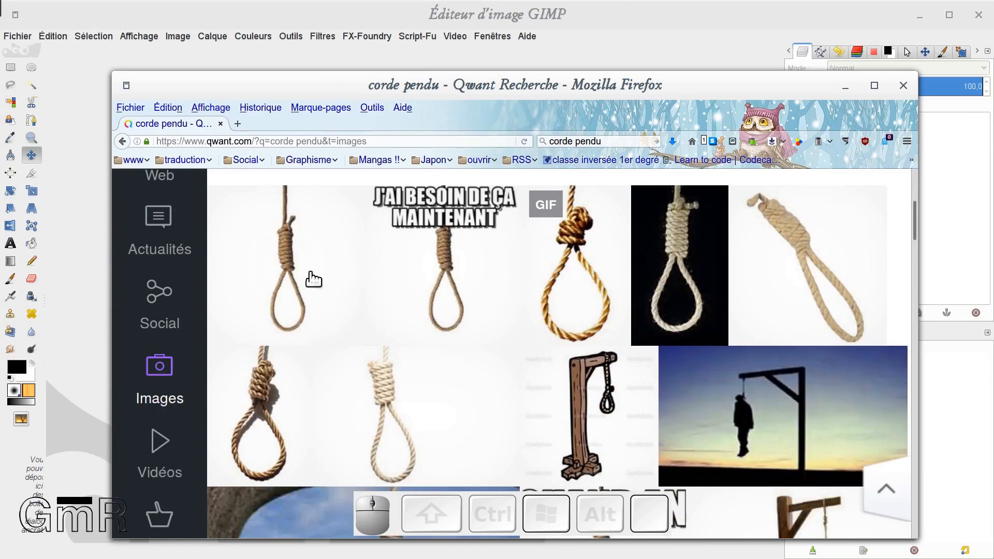
{"action": "left_click", "coordinate": [290, 269]}
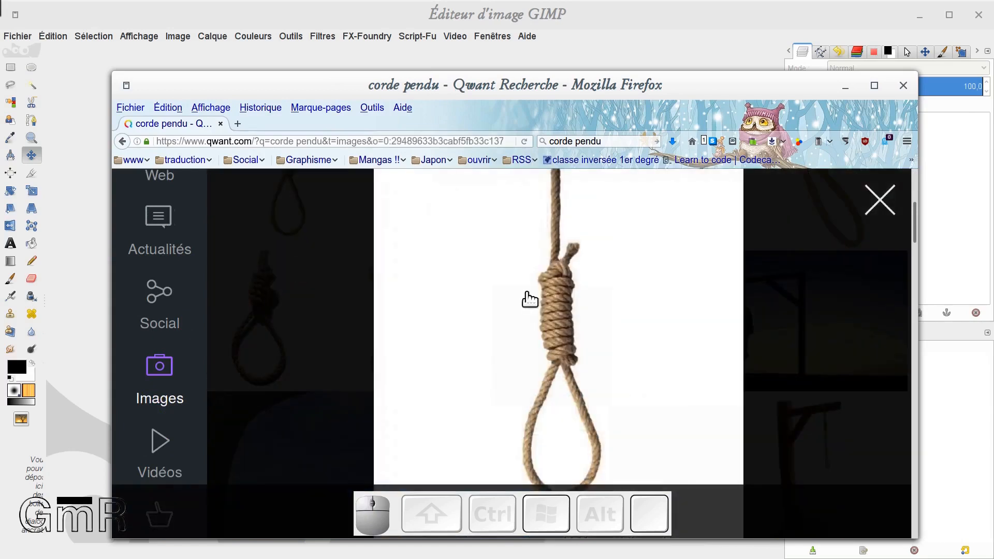
{"action": "left_click", "coordinate": [539, 294]}
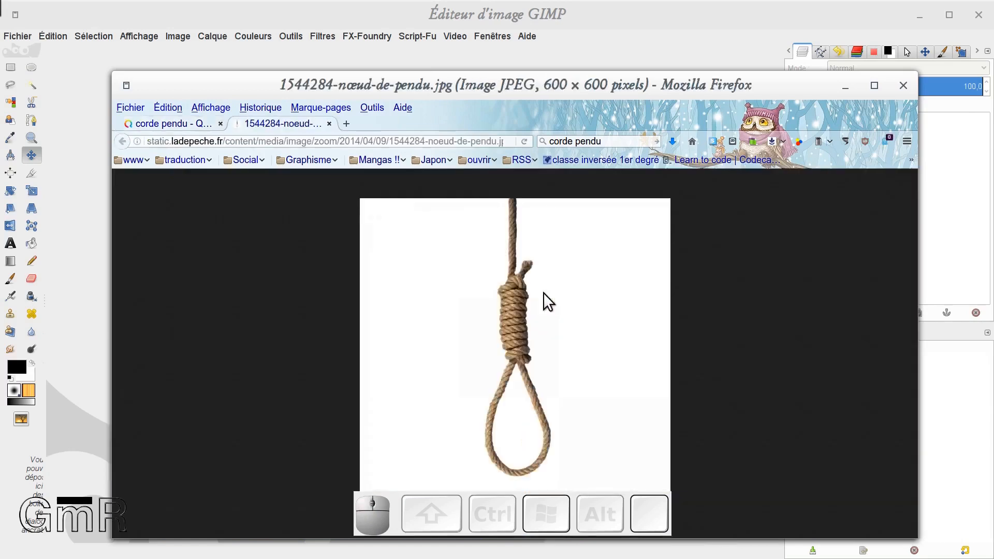
{"action": "right_click", "coordinate": [543, 293]}
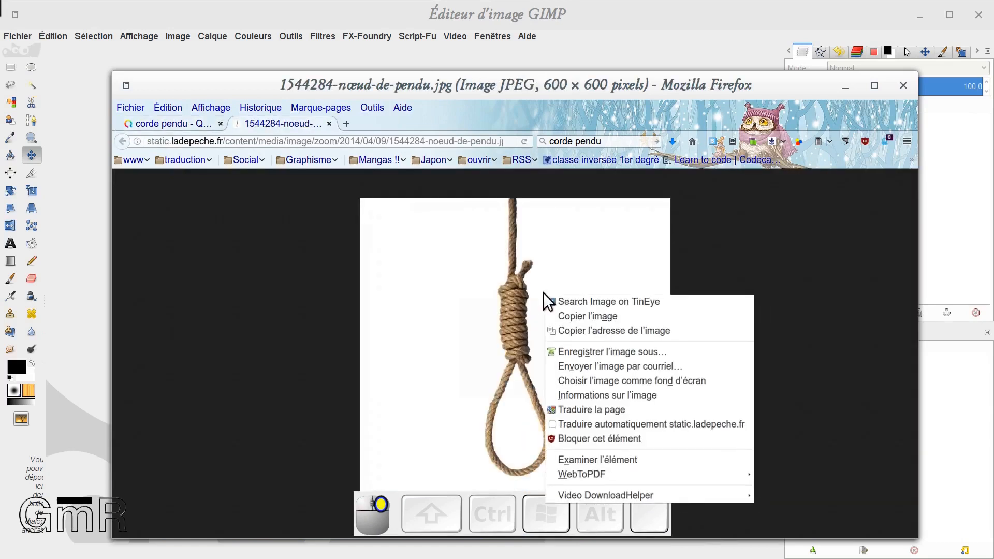
{"action": "left_click", "coordinate": [566, 317]}
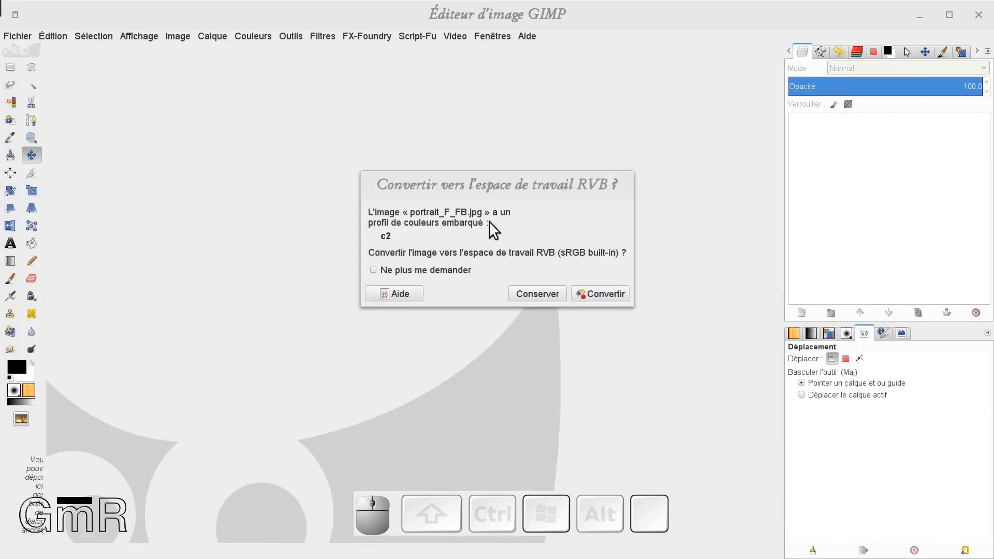
Back in GIMP, convert the portrait to the RGB working space and paste the copied rope image as a new layer
{"action": "left_click", "coordinate": [602, 299]}
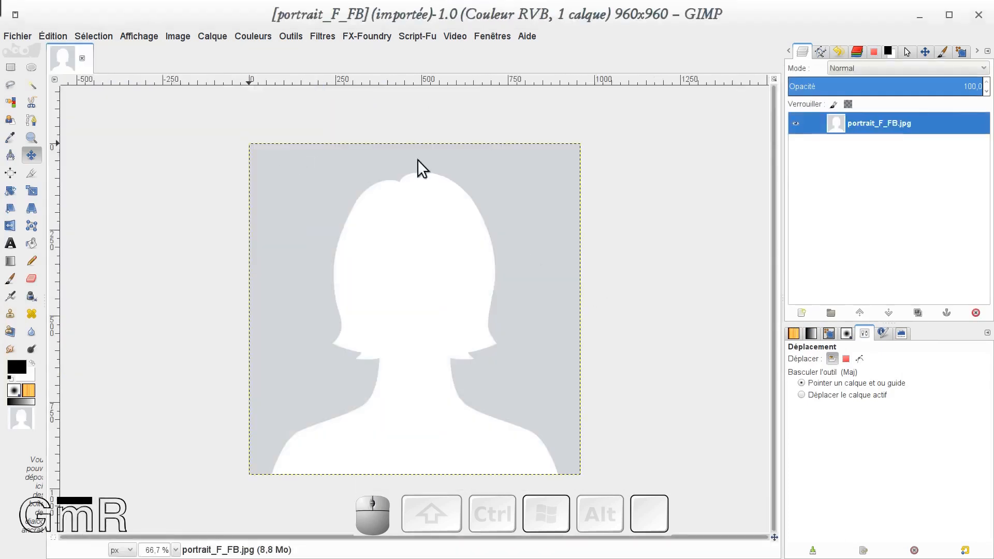
{"action": "right_click", "coordinate": [834, 191]}
{"action": "left_click", "coordinate": [706, 120]}
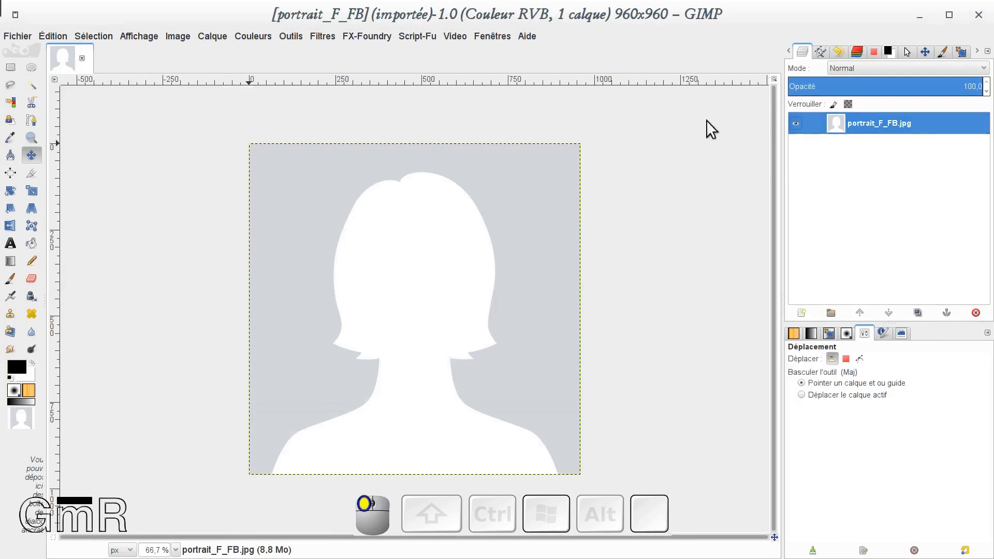
{"action": "left_click", "coordinate": [55, 34]}
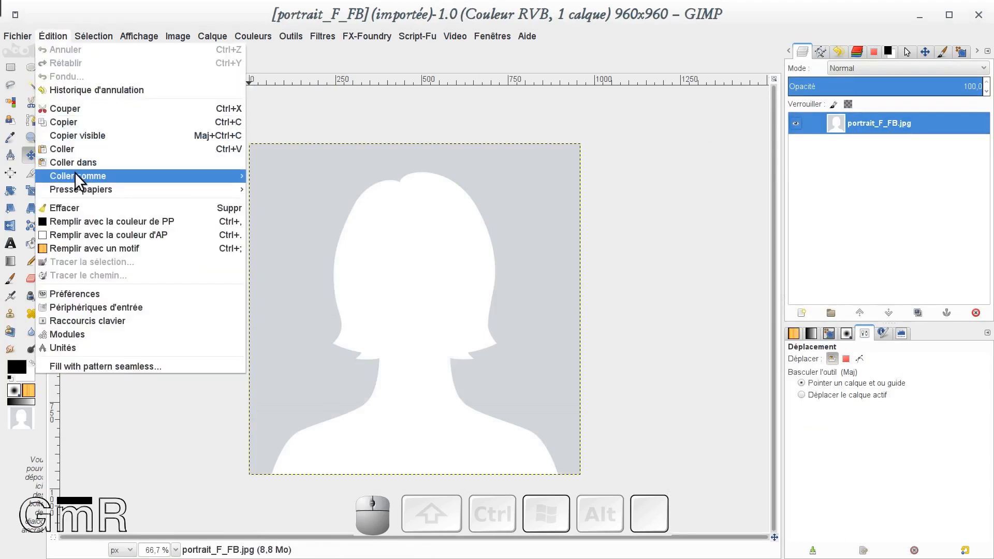
{"action": "mouse_move", "coordinate": [101, 175]}
{"action": "left_click", "coordinate": [290, 189]}
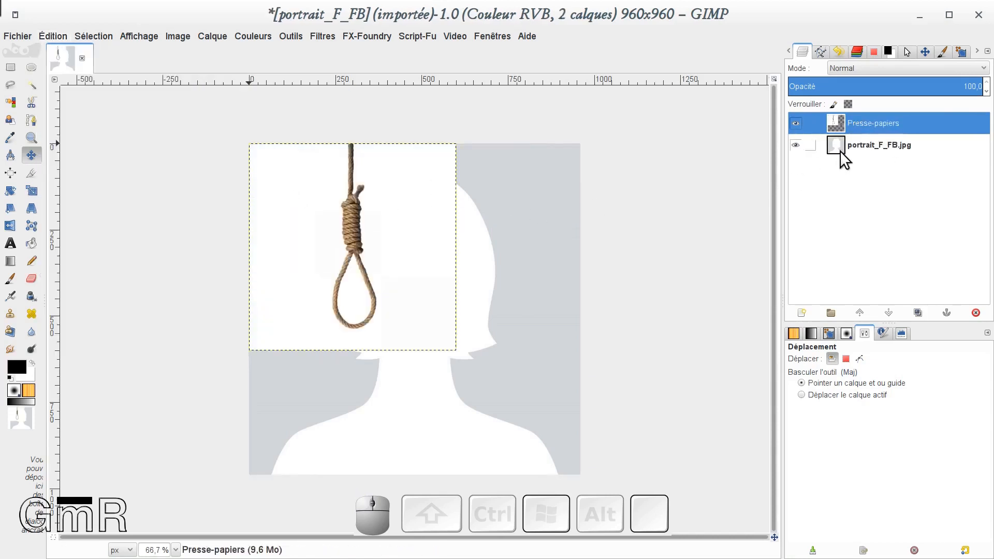
Add an alpha channel to the portrait_F_FB.jpg layer
{"action": "left_click", "coordinate": [864, 146]}
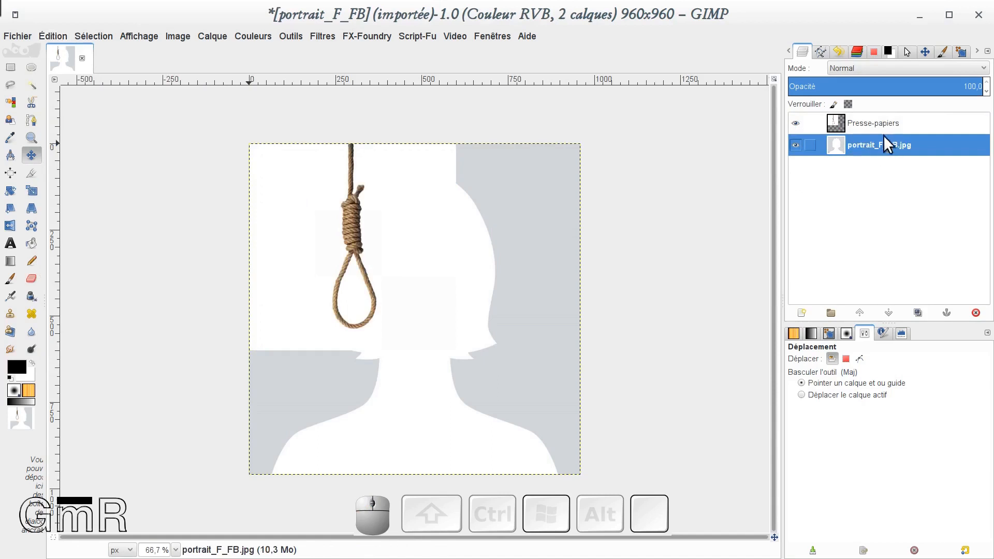
{"action": "left_click", "coordinate": [880, 128]}
{"action": "left_click", "coordinate": [870, 144]}
{"action": "right_click", "coordinate": [870, 148]}
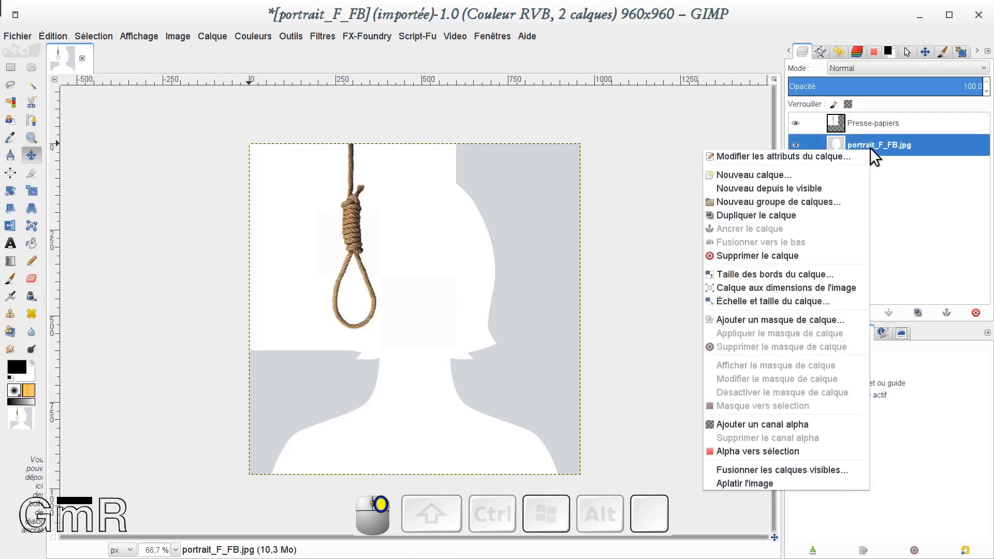
{"action": "left_click", "coordinate": [757, 424]}
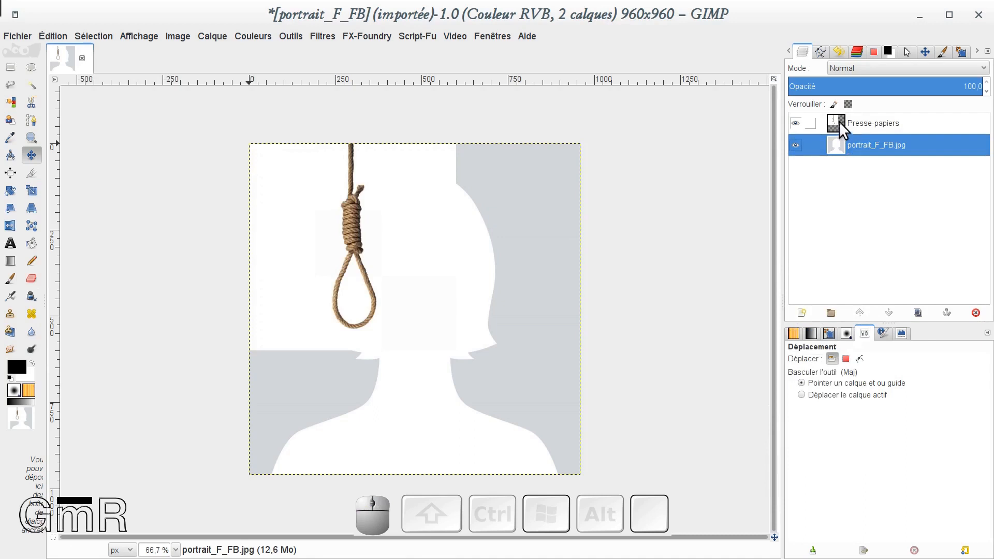
Rename the pasted rope layer to "corde"
{"action": "left_click", "coordinate": [839, 120]}
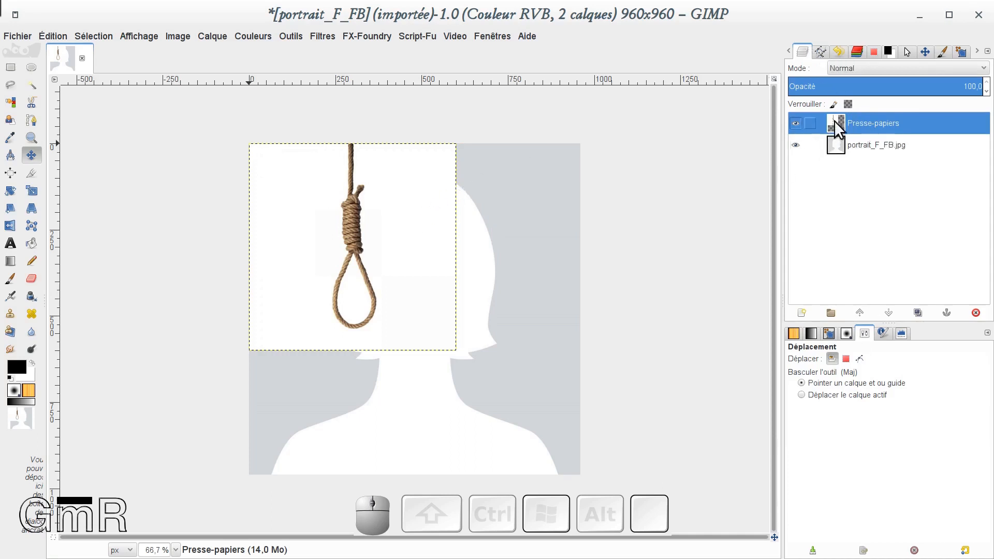
{"action": "double_click", "coordinate": [853, 123]}
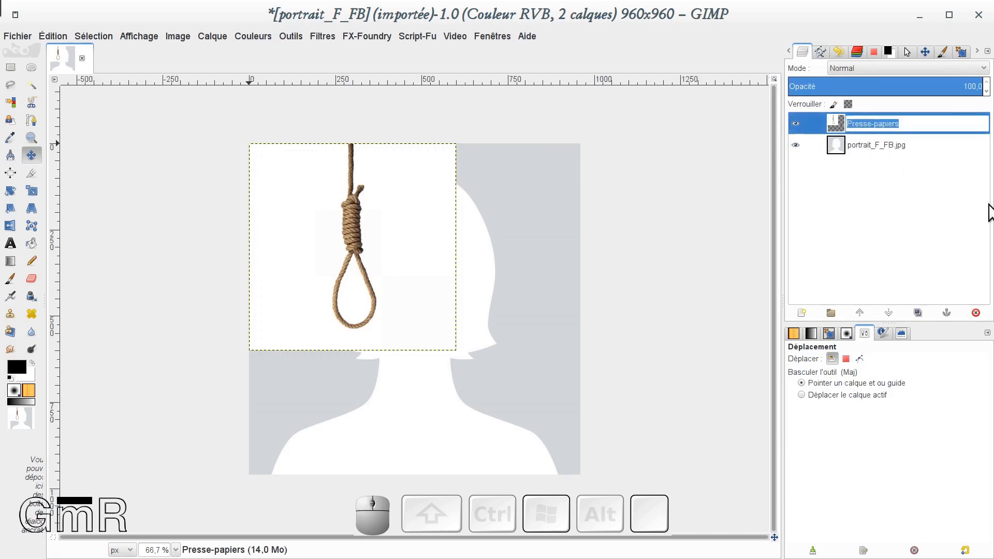
{"action": "type", "text": "cod"}
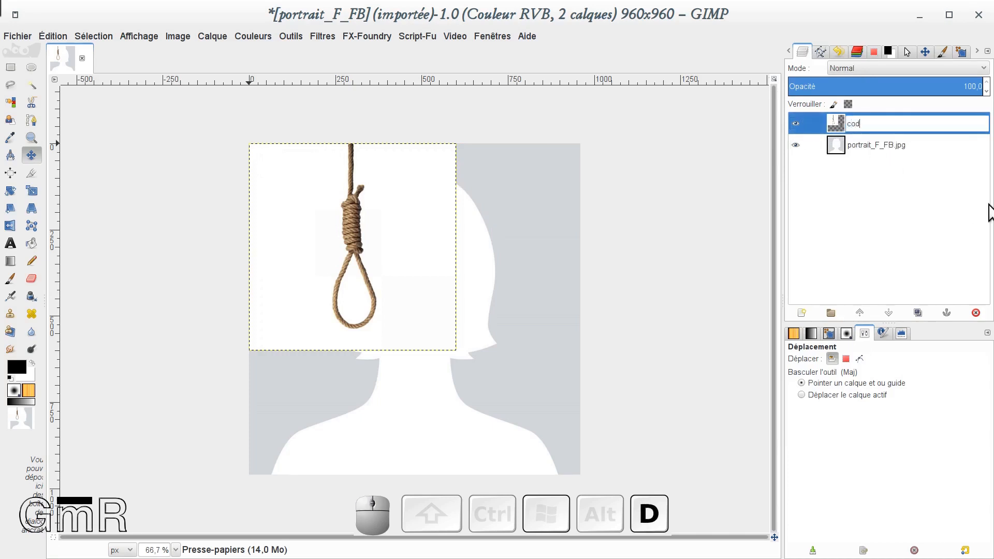
{"action": "key", "text": "BackSpace"}
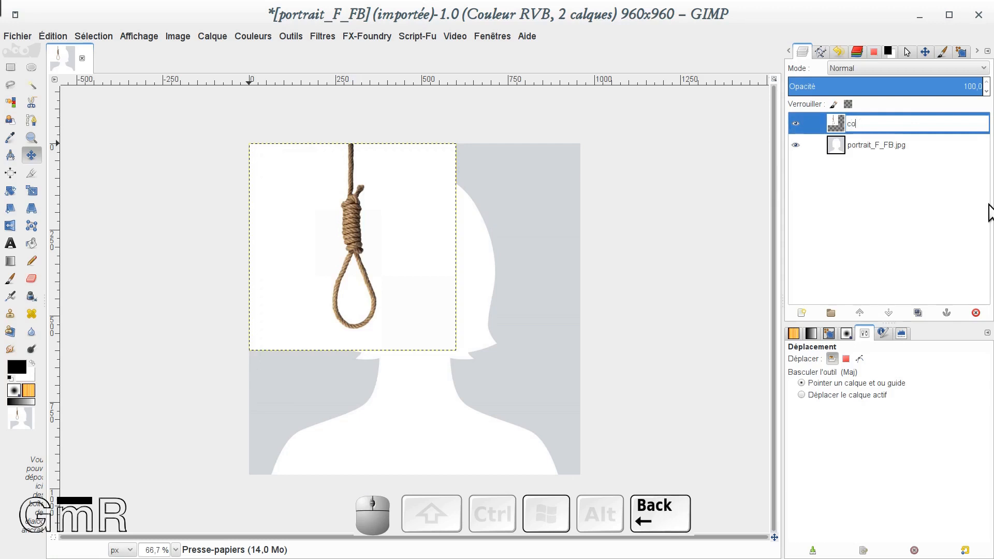
{"action": "type", "text": "rd"}
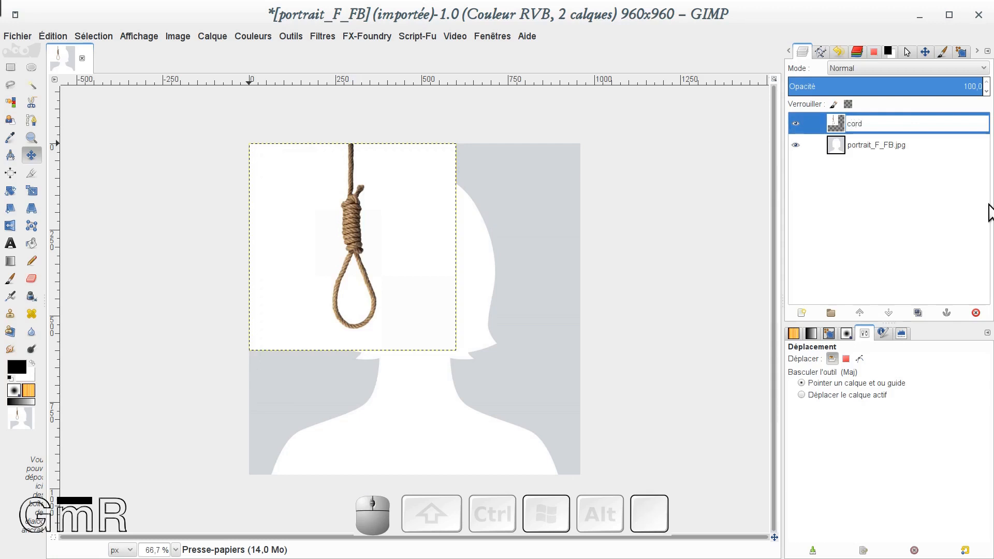
{"action": "type", "text": "e"}
{"action": "key", "text": "Return"}
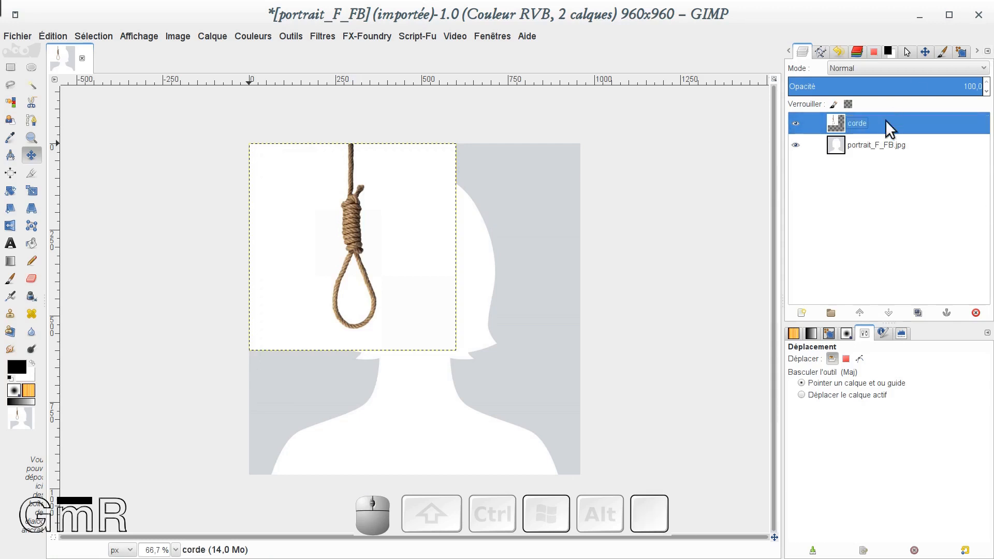
Select the portrait_F_FB.jpg layer and compare the image with the corde layer hidden and shown
{"action": "left_click", "coordinate": [871, 150]}
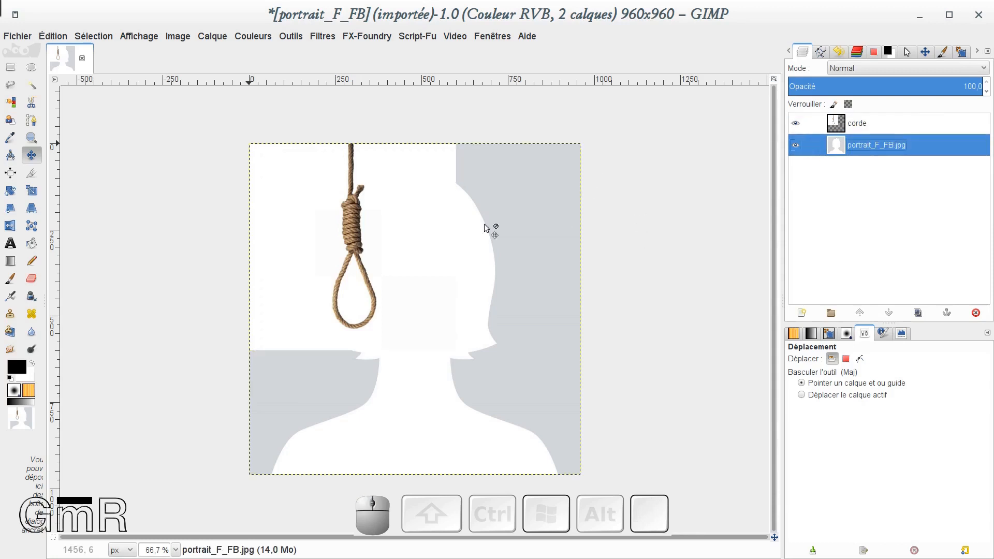
{"action": "left_click", "coordinate": [795, 123]}
{"action": "left_click", "coordinate": [795, 123]}
{"action": "left_click", "coordinate": [795, 123]}
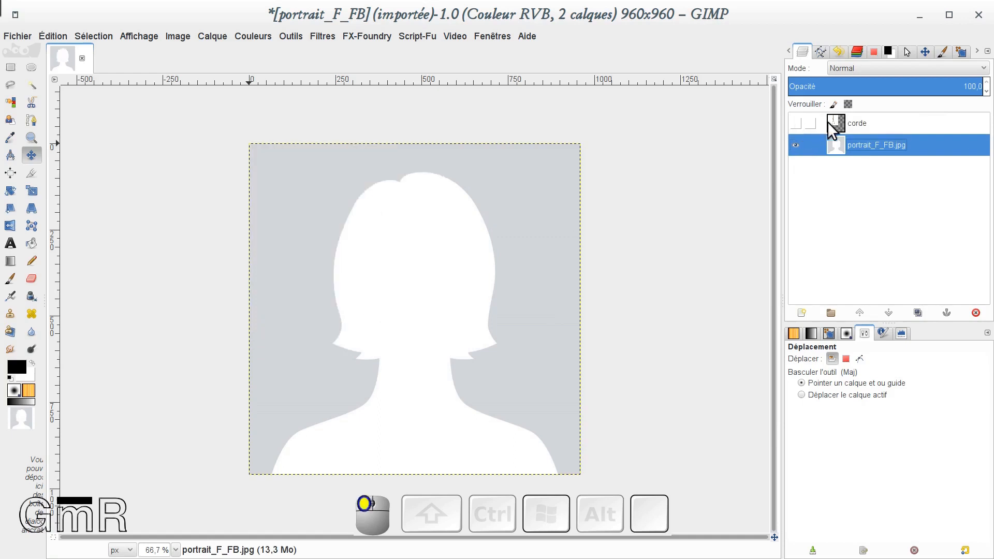
{"action": "left_click", "coordinate": [795, 123]}
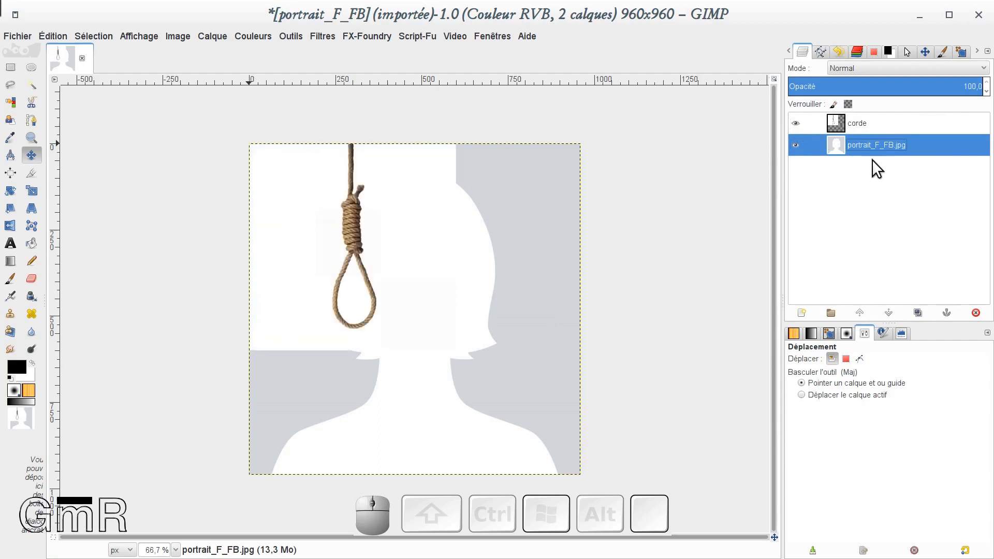
Hide the portrait layer and add a new 960 × 960 px layer directly above it, filled with the black foreground colour
{"action": "left_click", "coordinate": [796, 147]}
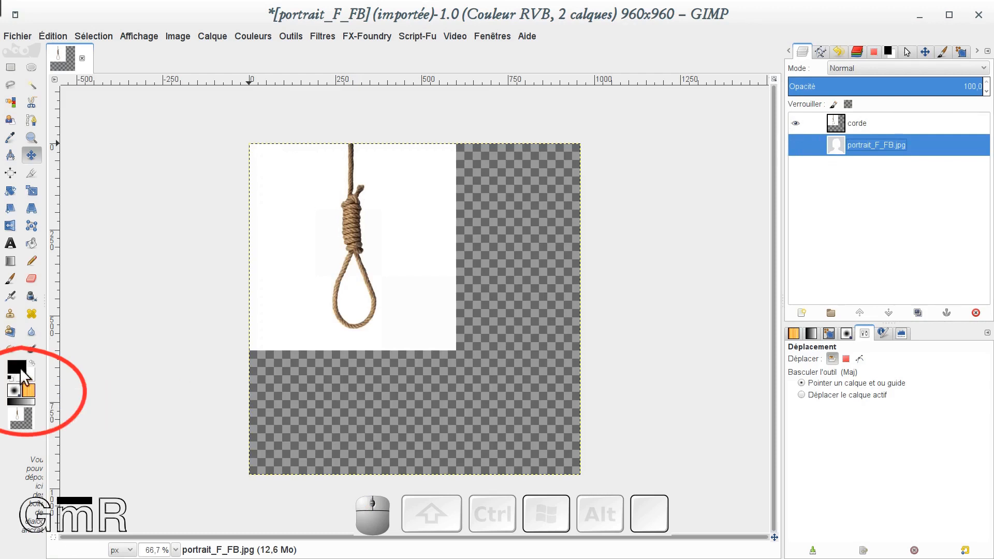
{"action": "left_click", "coordinate": [802, 313]}
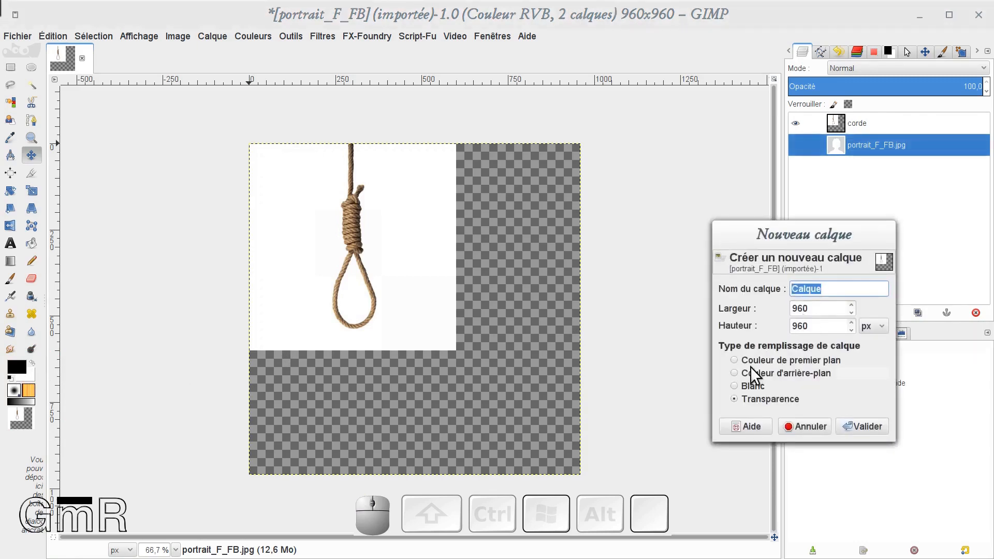
{"action": "left_click", "coordinate": [756, 359]}
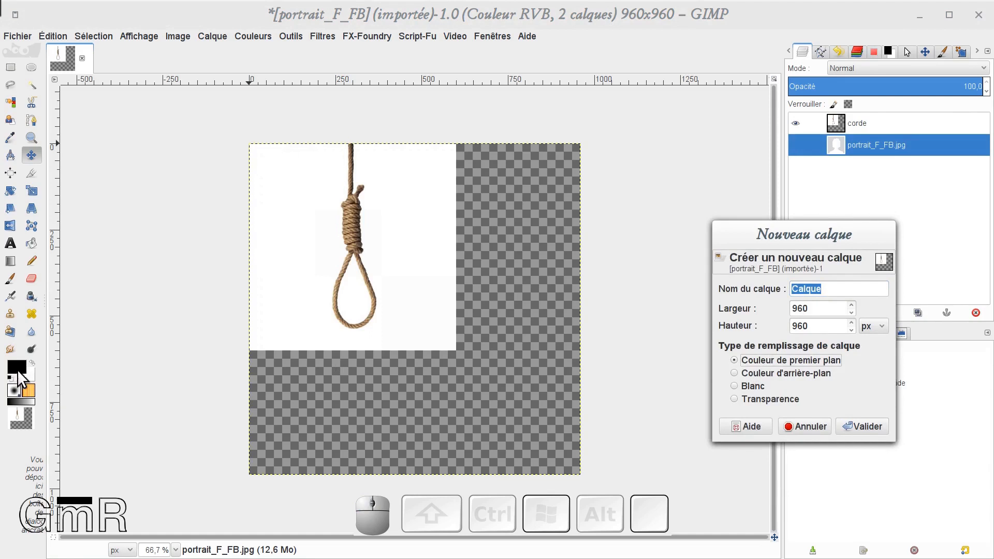
{"action": "left_click", "coordinate": [821, 374]}
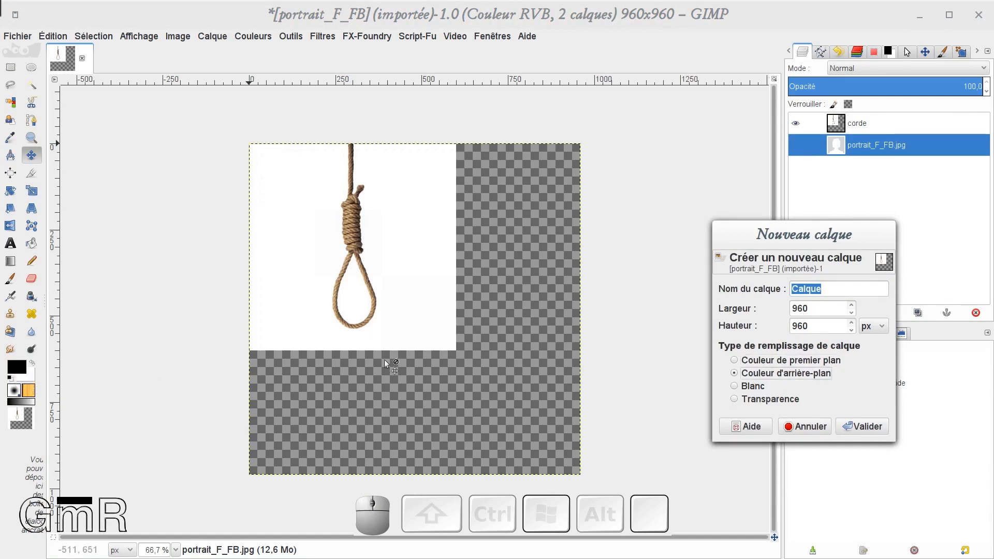
{"action": "left_click", "coordinate": [759, 358]}
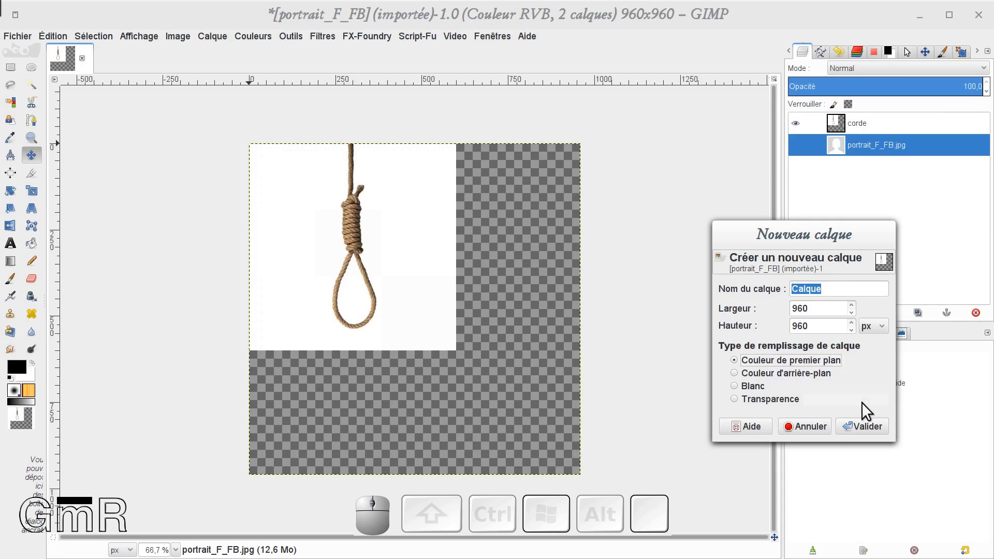
{"action": "left_click", "coordinate": [870, 426]}
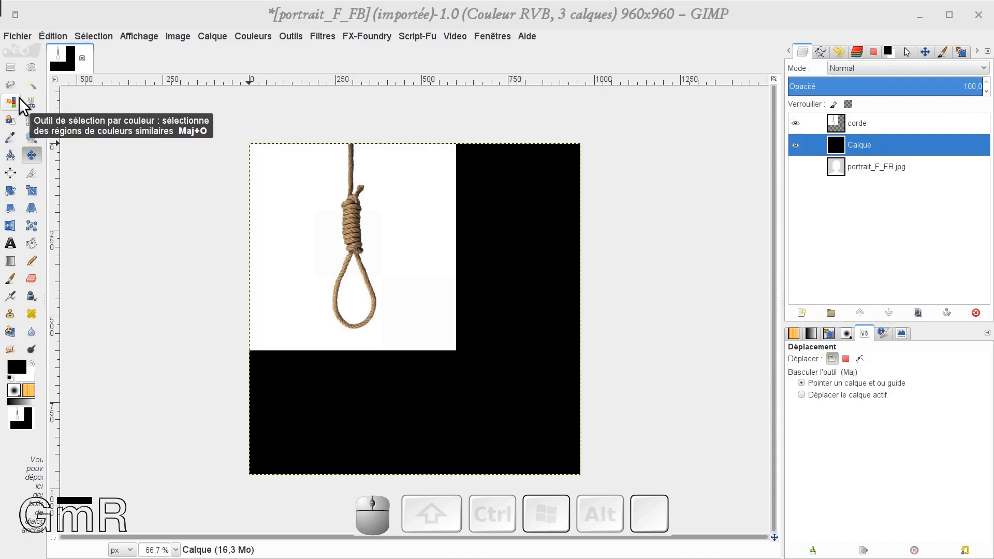
Try to select the white background around the rope by colour while the new black layer is active
{"action": "key", "text": "p"}
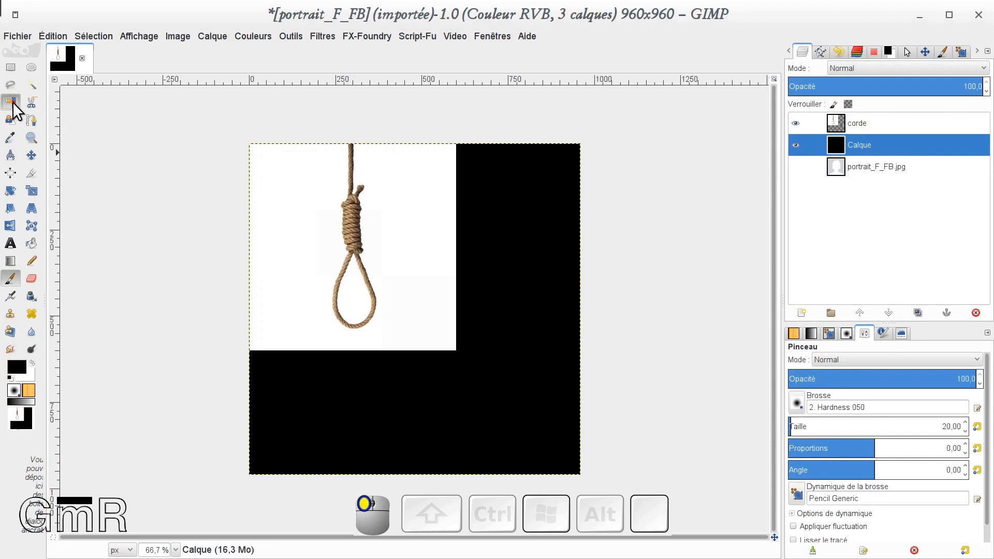
{"action": "left_click", "coordinate": [11, 102]}
{"action": "left_click", "coordinate": [385, 198]}
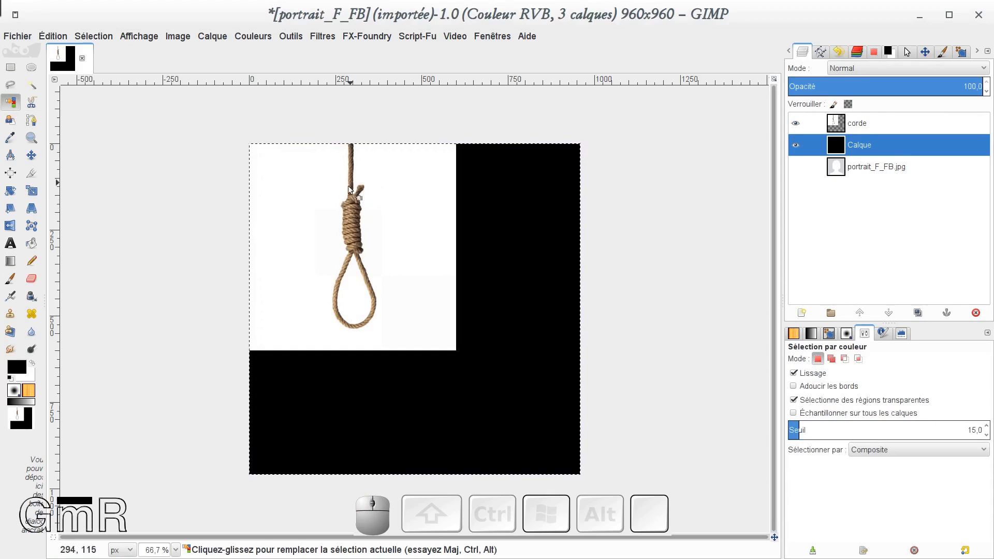
{"action": "scroll", "coordinate": [395, 229], "scroll_direction": "up", "scroll_amount": 1}
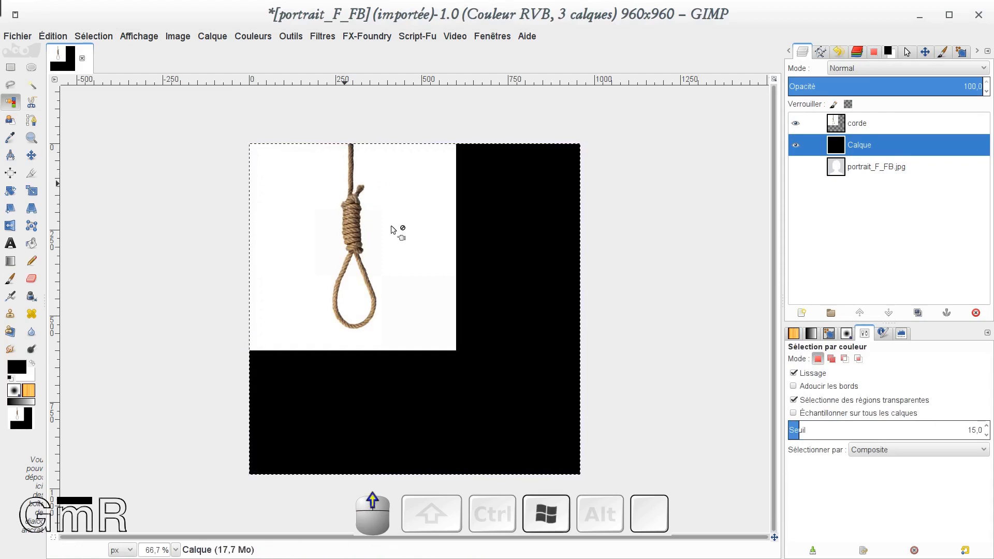
{"action": "key", "text": "Escape"}
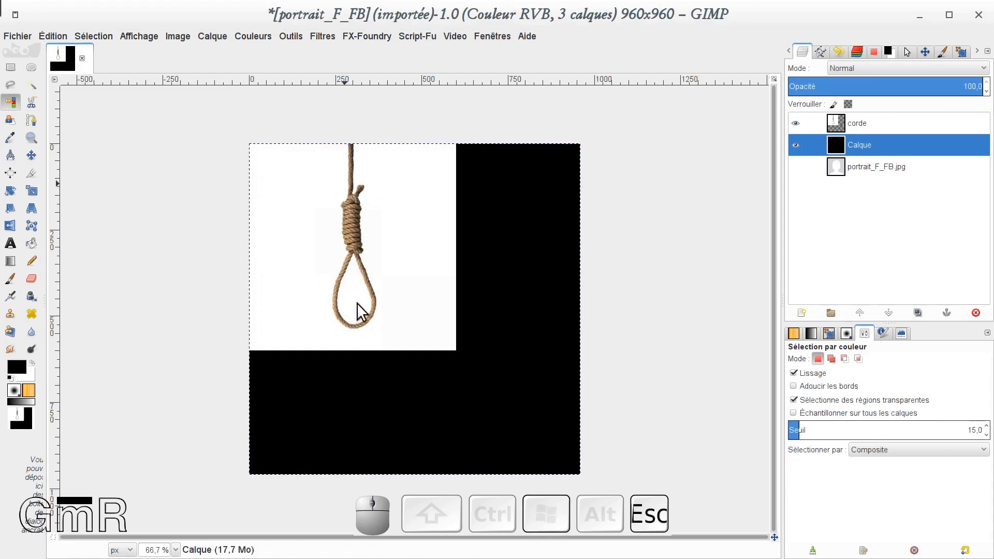
{"action": "left_click", "coordinate": [175, 548]}
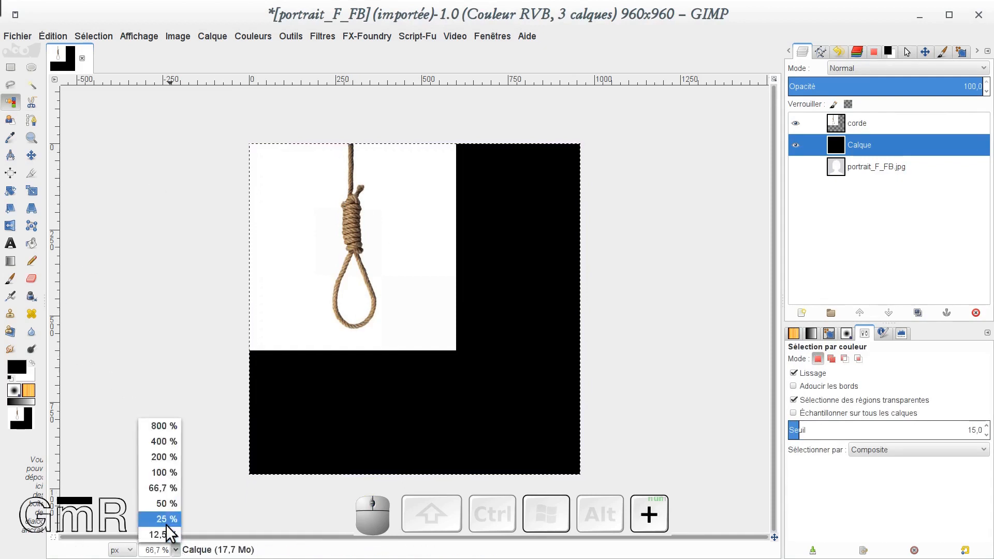
{"action": "key", "text": "Escape"}
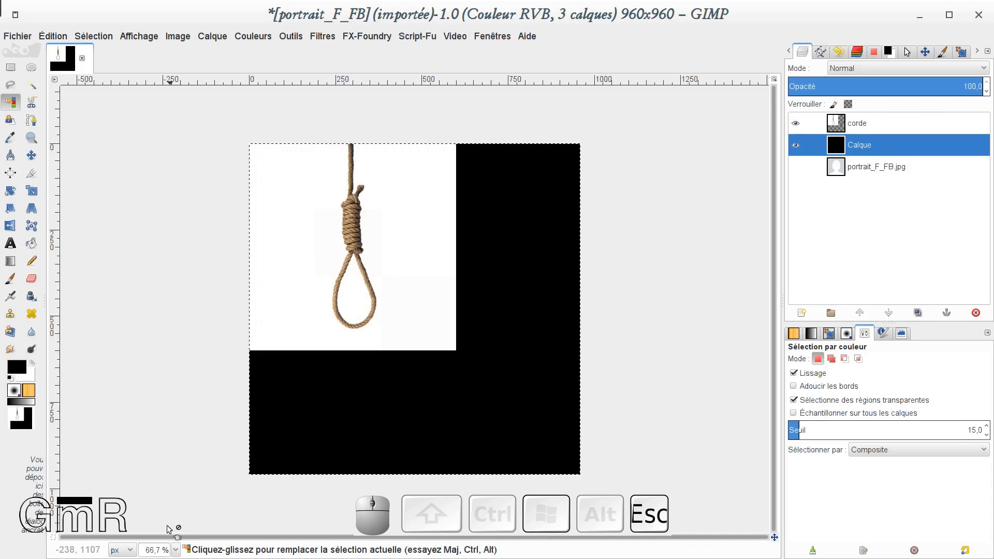
Make the corde layer active and select the white background around the rope by colour
{"action": "key", "text": "KP_Add"}
{"action": "key", "text": "KP_Add"}
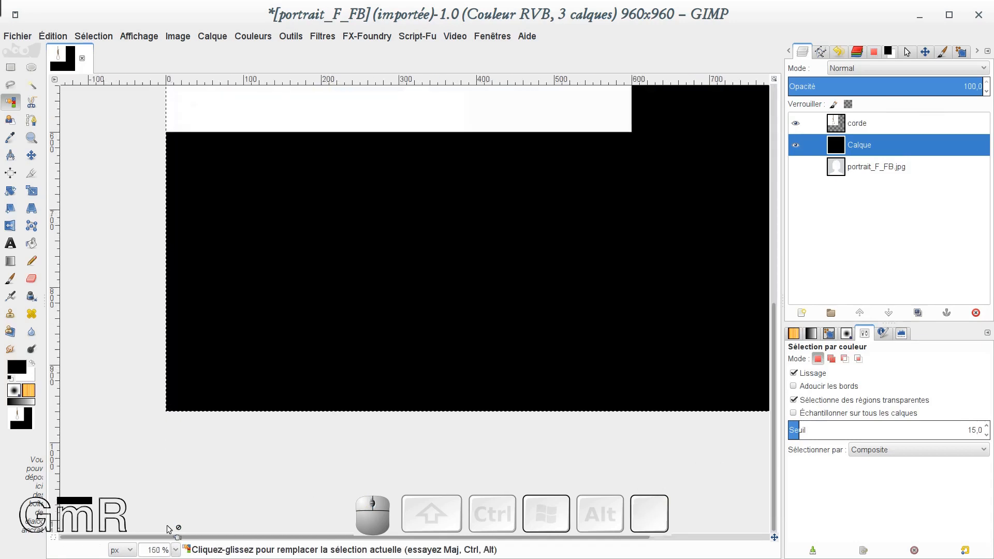
{"action": "left_click_drag", "start_coordinate": [274, 200], "coordinate": [321, 304]}
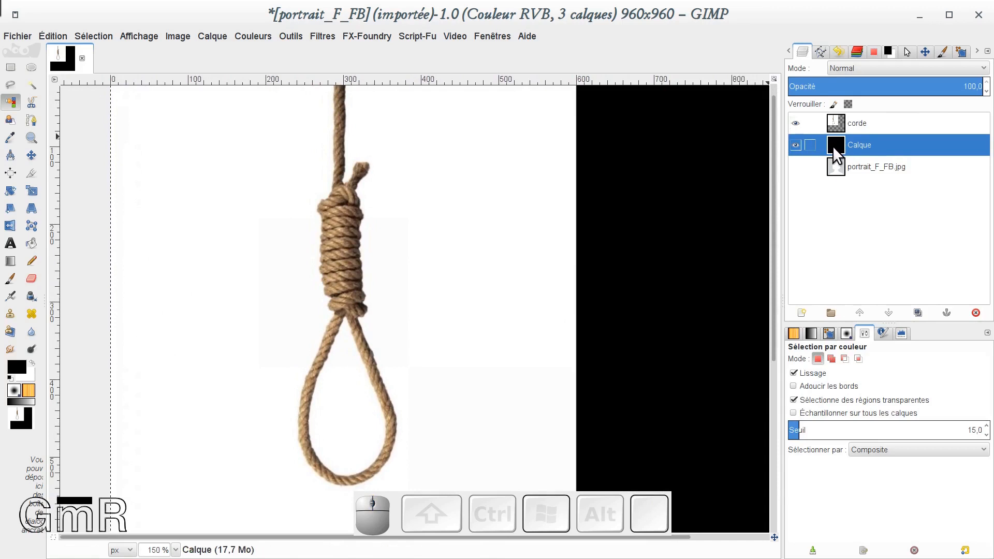
{"action": "left_click", "coordinate": [833, 120]}
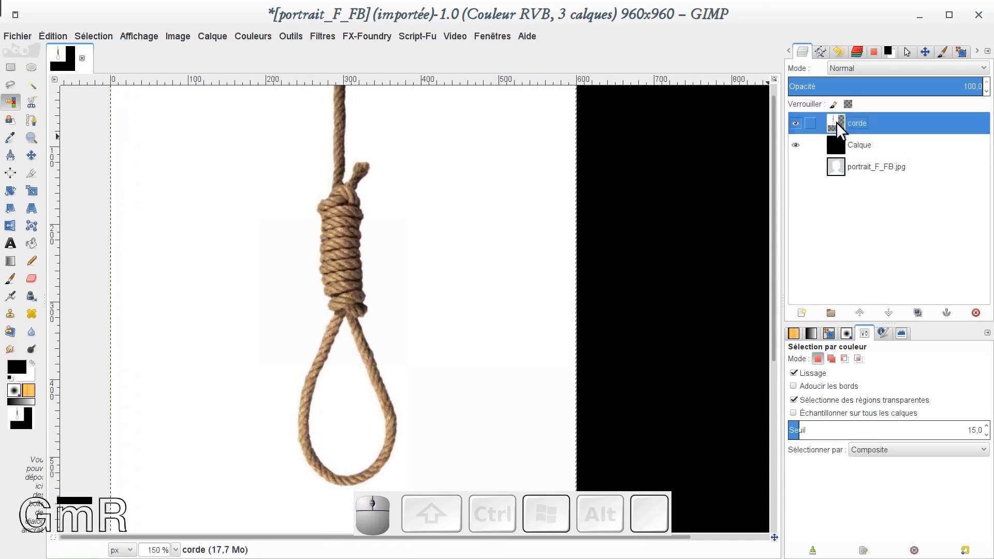
{"action": "left_click", "coordinate": [384, 202]}
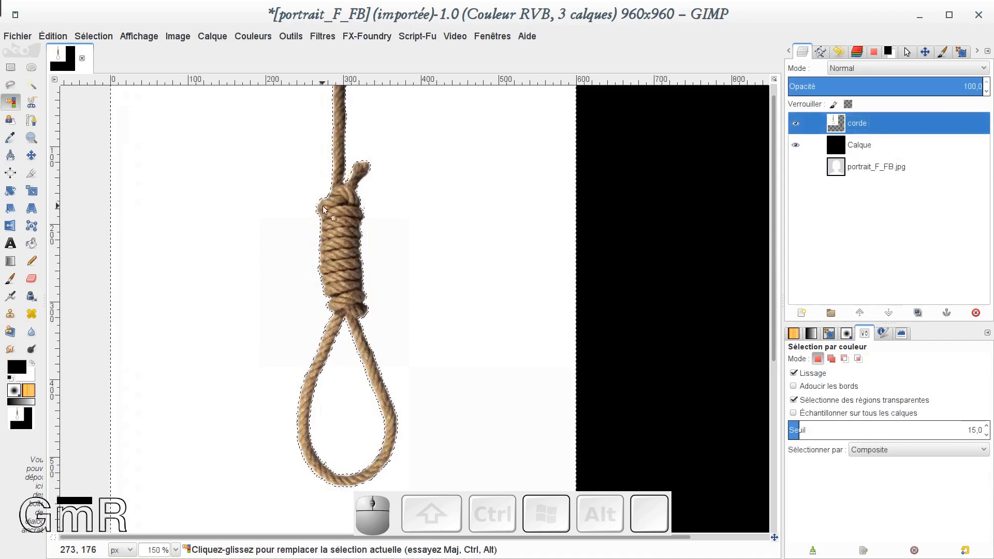
Grow the white background selection by 2 px so it bites into the rope's edges
{"action": "key", "text": "plus"}
{"action": "key", "text": "plus"}
{"action": "key", "text": "plus"}
{"action": "key", "text": "plus"}
{"action": "key", "text": "plus"}
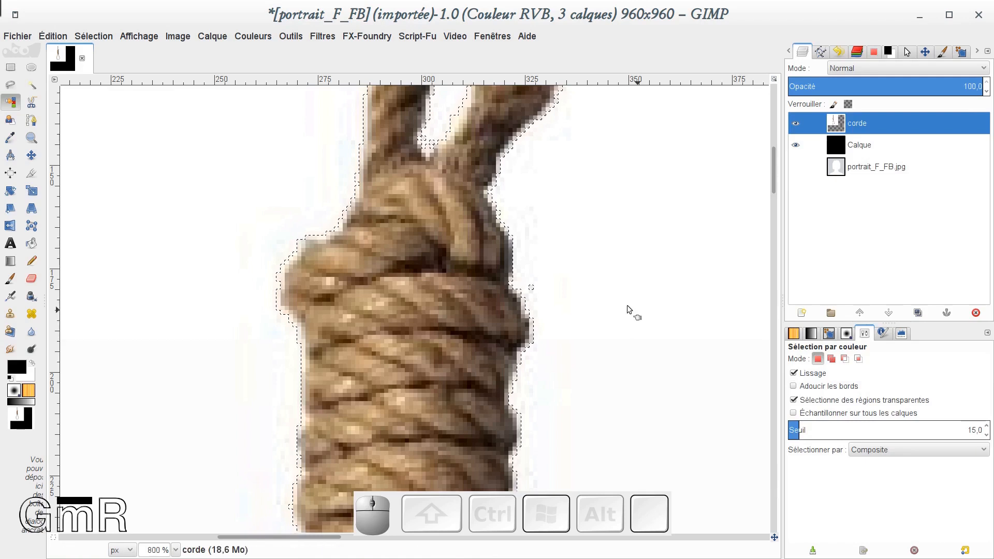
{"action": "left_click", "coordinate": [91, 36]}
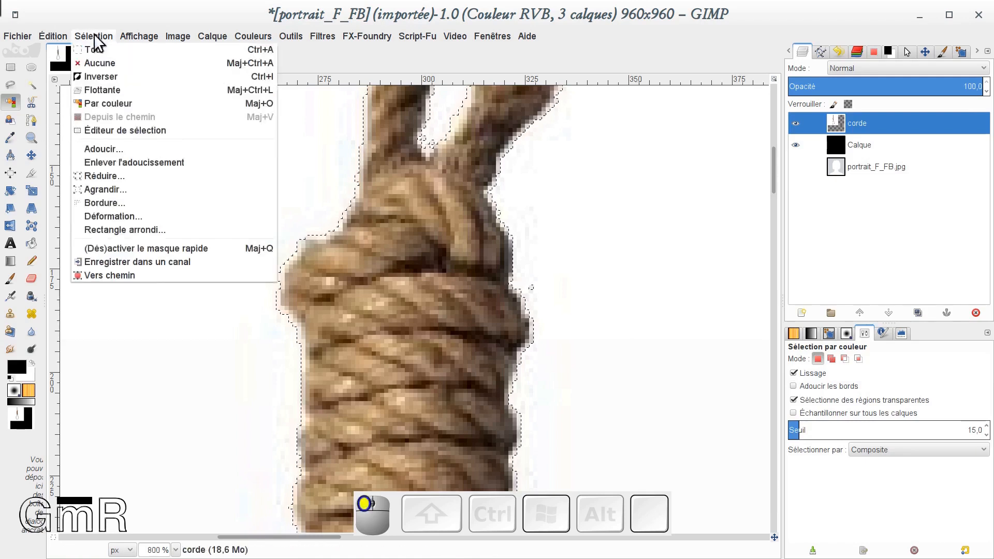
{"action": "left_click", "coordinate": [102, 189]}
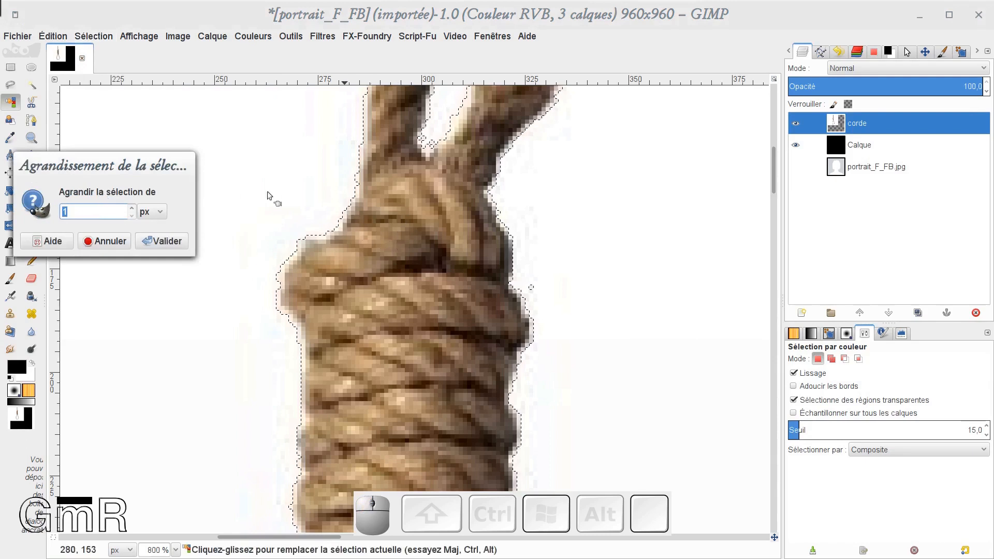
{"action": "left_click", "coordinate": [132, 208]}
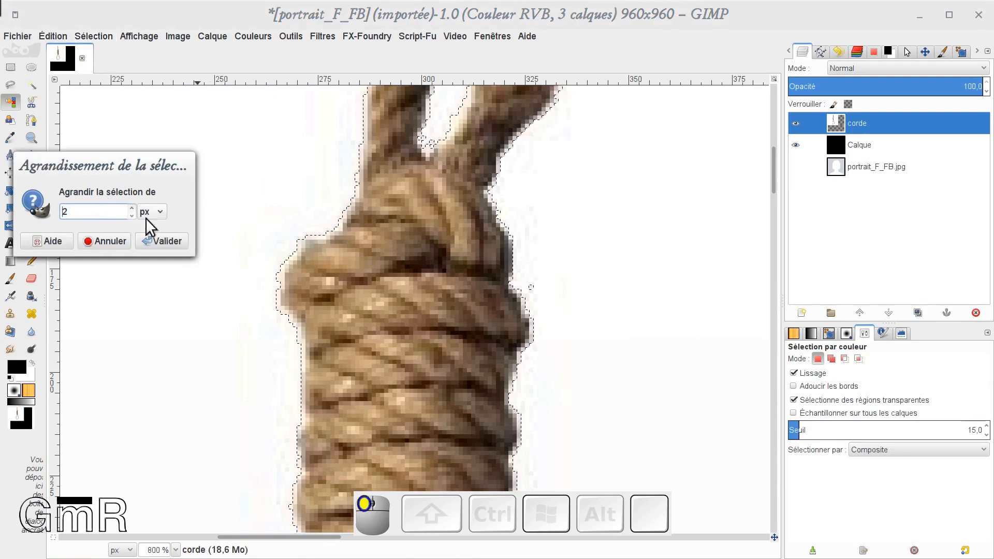
{"action": "left_click", "coordinate": [159, 240]}
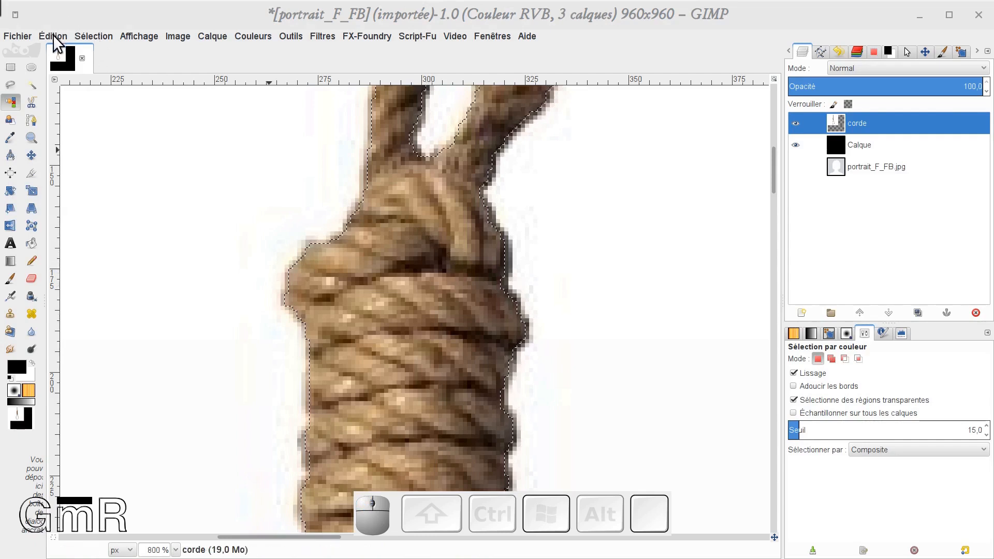
Shrink the selection around the rope by 1 px, keeping the option to shrink from the image border
{"action": "key", "text": "ctrl+z"}
{"action": "key", "text": "ctrl+z"}
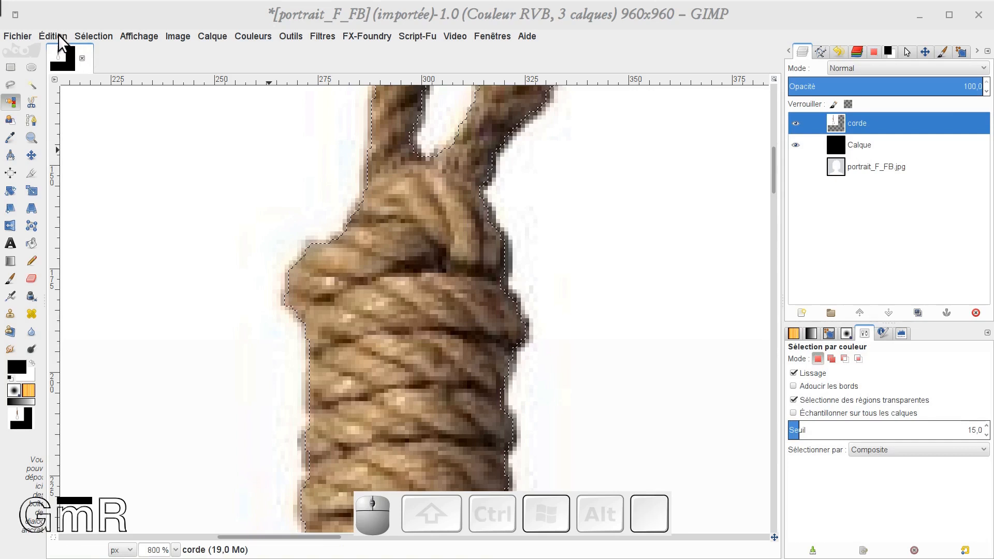
{"action": "left_click", "coordinate": [96, 35]}
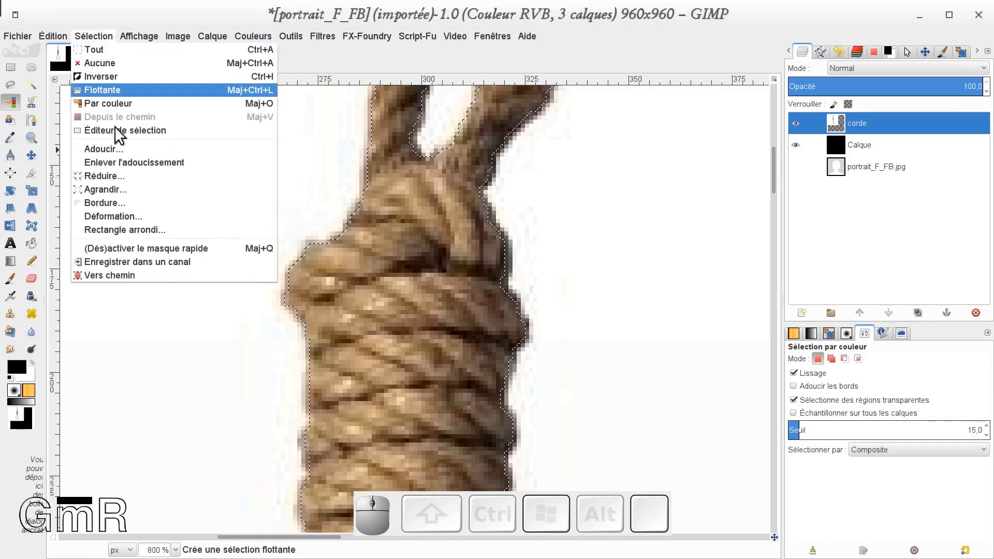
{"action": "left_click", "coordinate": [104, 175]}
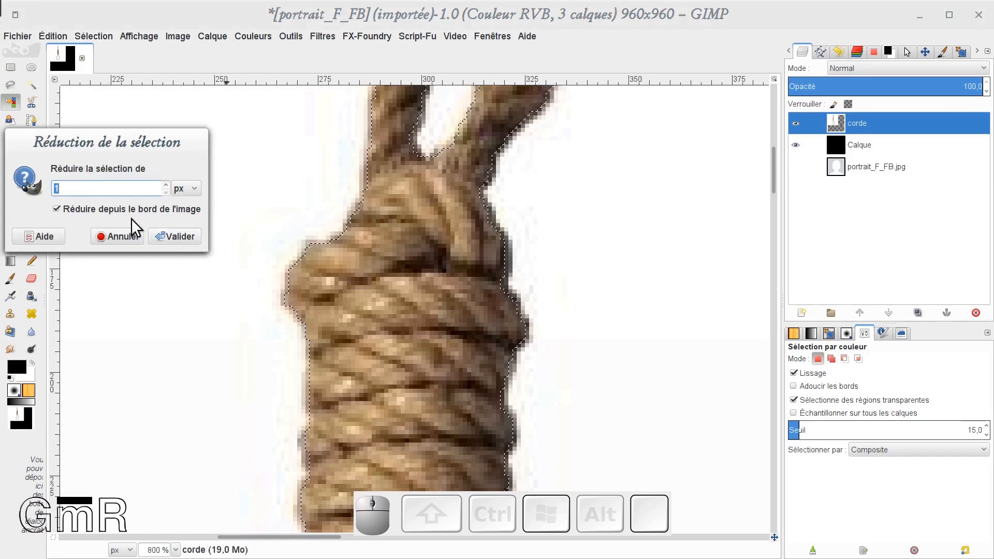
{"action": "left_click", "coordinate": [173, 235]}
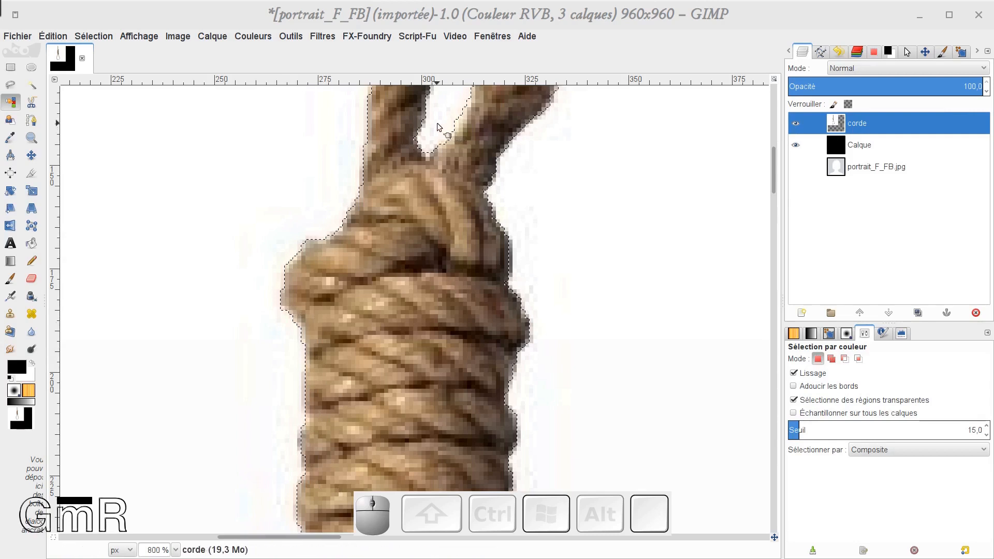
Reselect the white background by colour to delete it from the corde layer, and remove the selection
{"action": "key", "text": "Delete"}
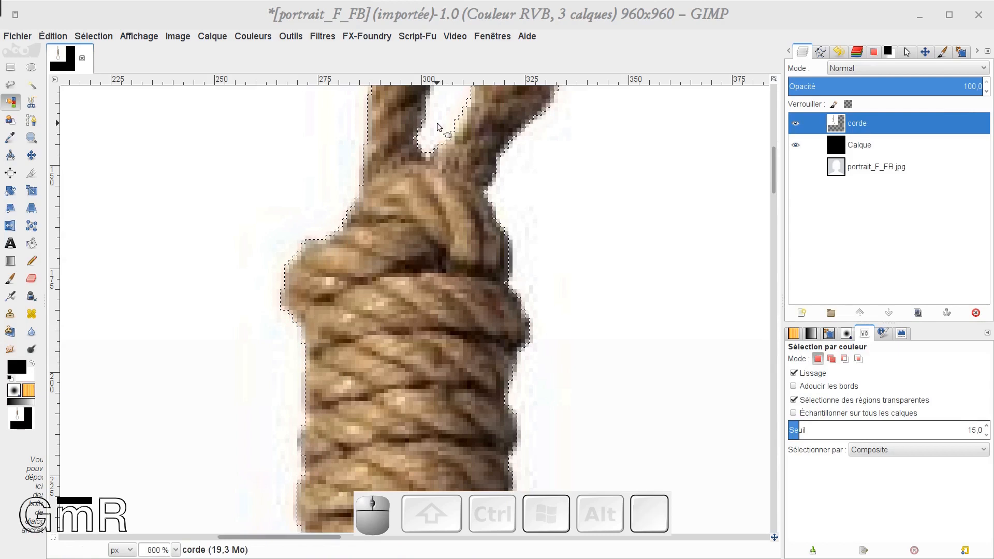
{"action": "key", "text": "KP_Subtract"}
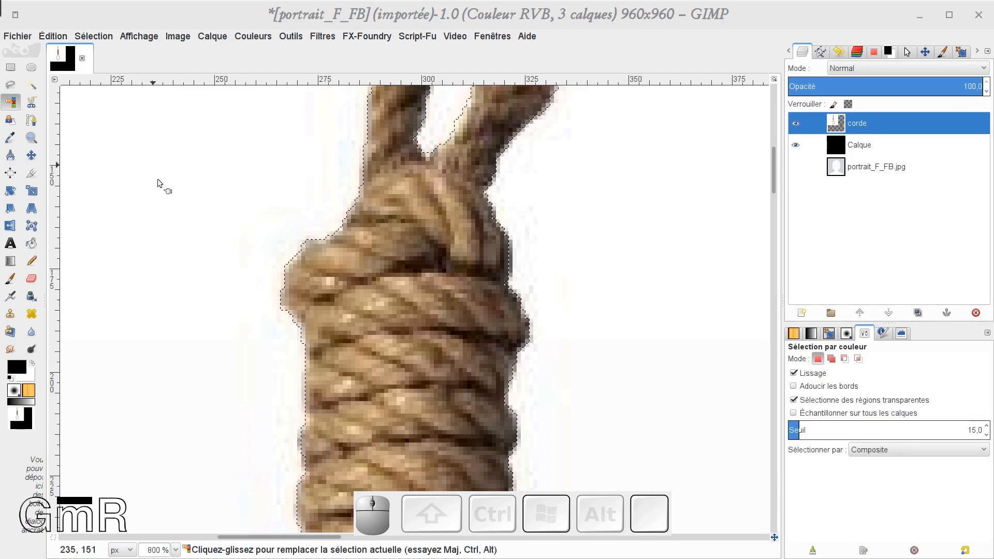
{"action": "left_click", "coordinate": [588, 204]}
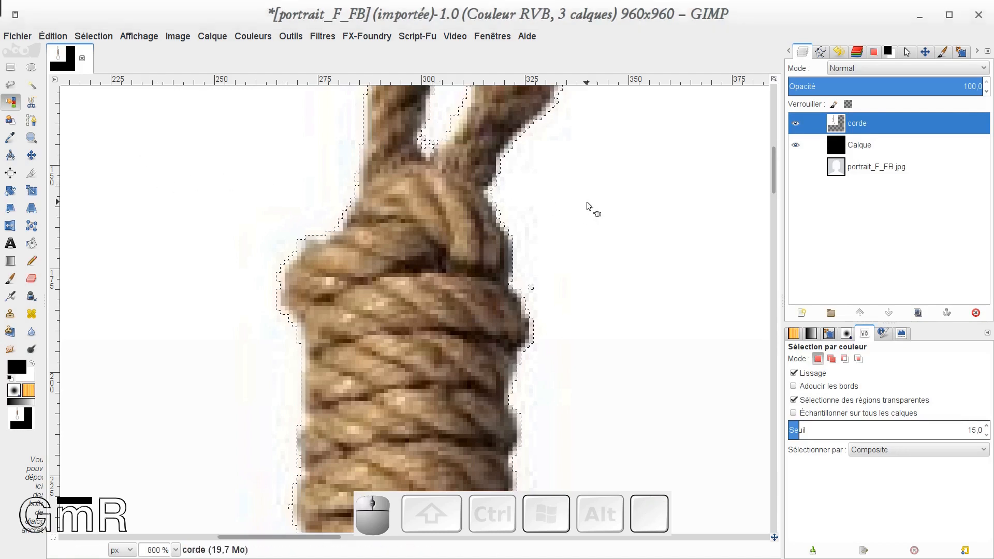
{"action": "key", "text": "KP_Subtract"}
{"action": "key", "text": "KP_Subtract"}
{"action": "key", "text": "KP_Subtract"}
{"action": "key", "text": "KP_Subtract"}
{"action": "key", "text": "KP_Subtract"}
{"action": "key", "text": "KP_Subtract"}
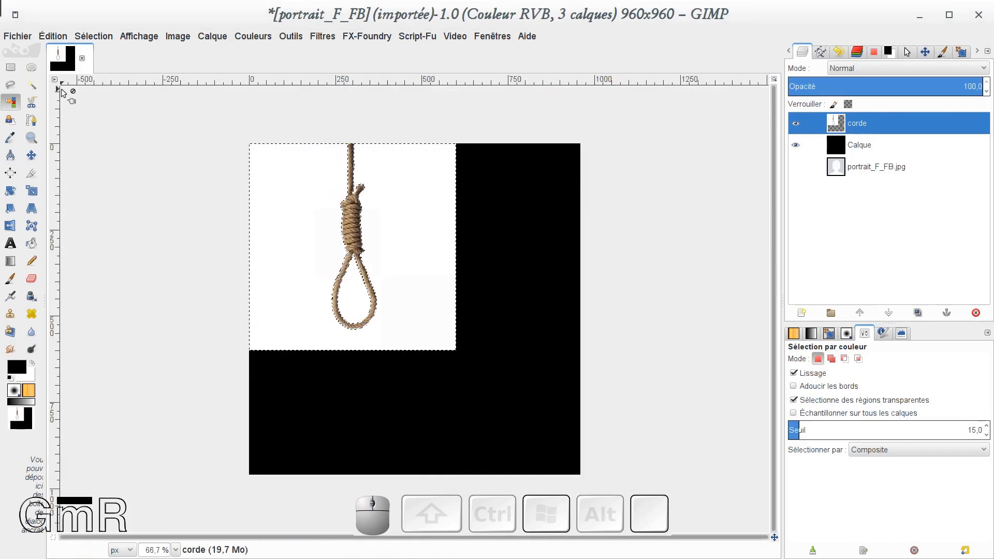
{"action": "key", "text": "Delete"}
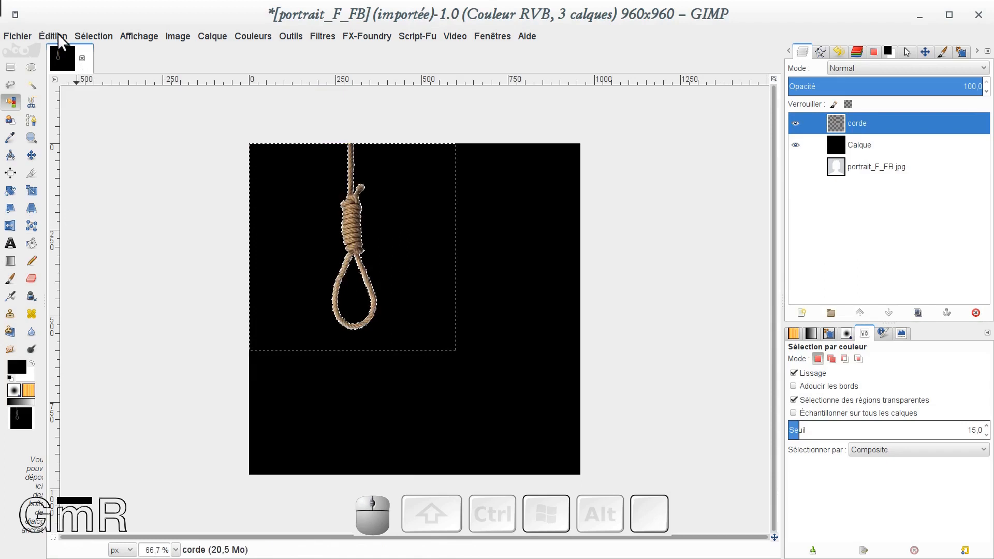
{"action": "left_click", "coordinate": [95, 36]}
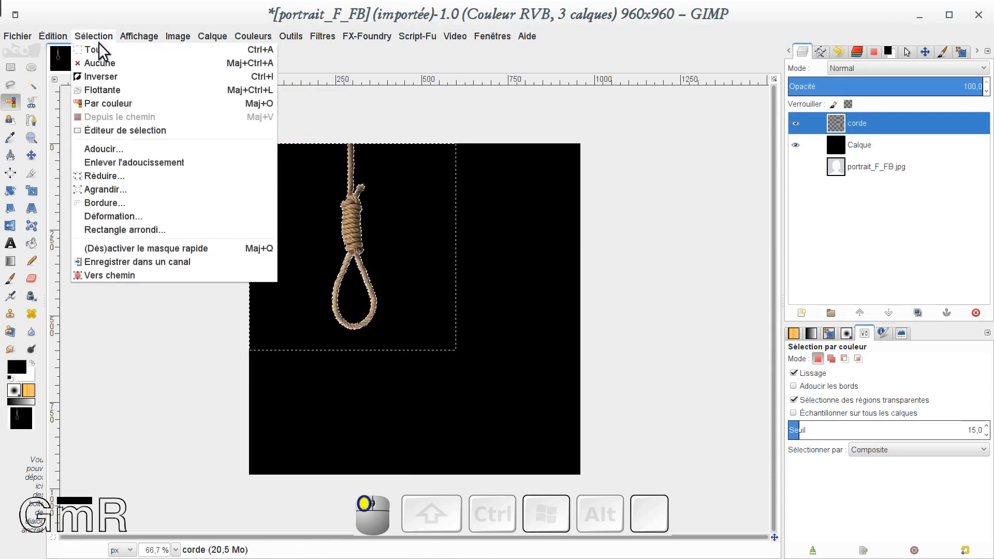
{"action": "left_click", "coordinate": [105, 62]}
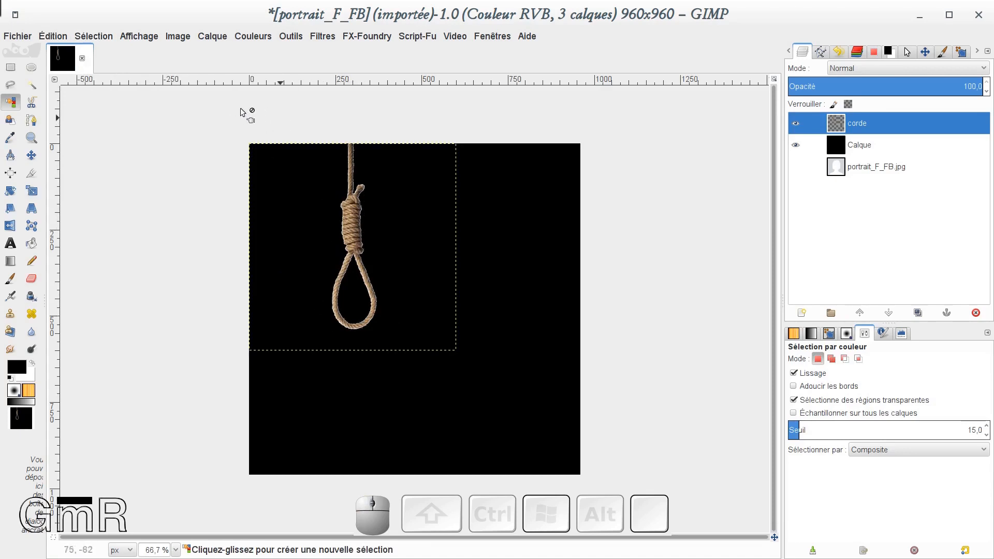
Select the transparent area around the rope by colour and grow the selection by 1 px
{"action": "left_click", "coordinate": [29, 103]}
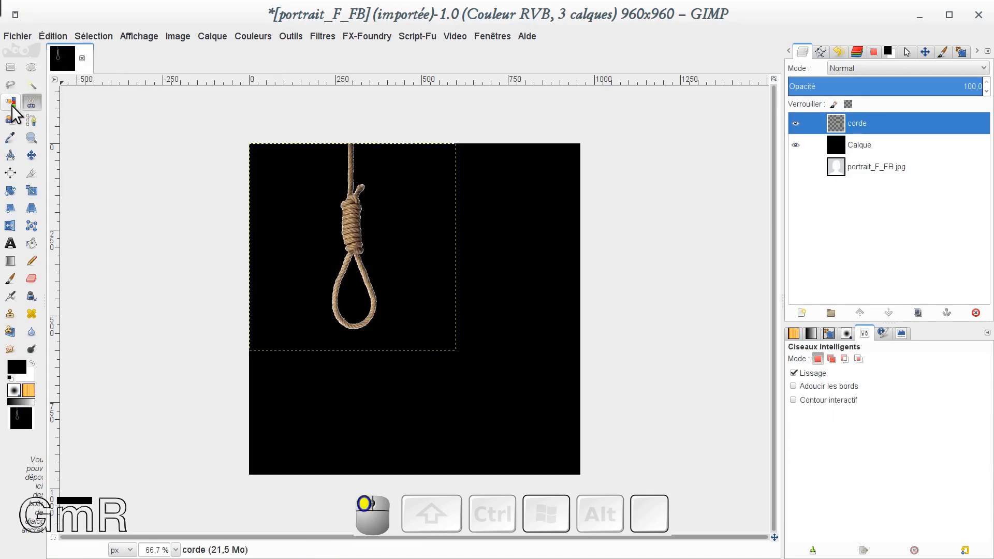
{"action": "left_click", "coordinate": [11, 102]}
{"action": "left_click", "coordinate": [302, 196]}
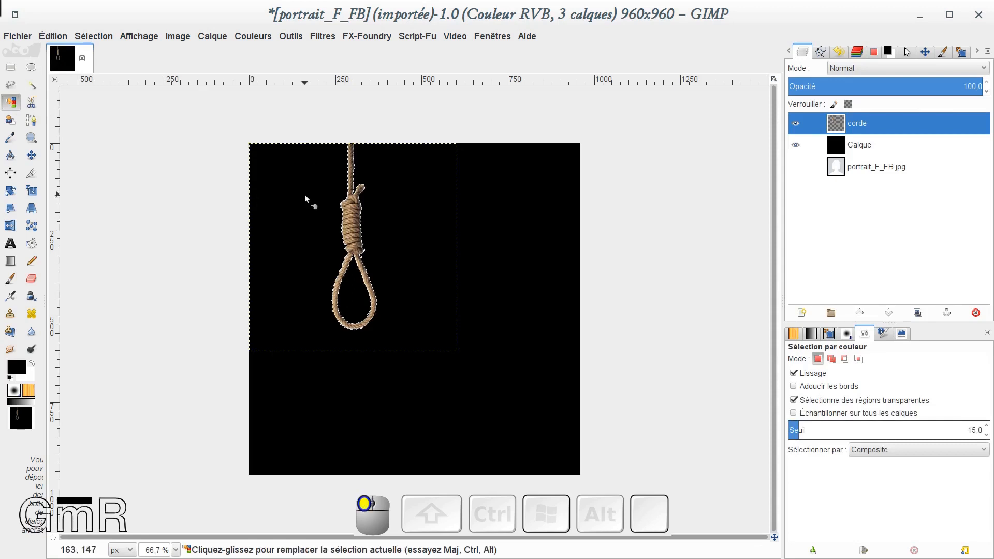
{"action": "left_click", "coordinate": [58, 35]}
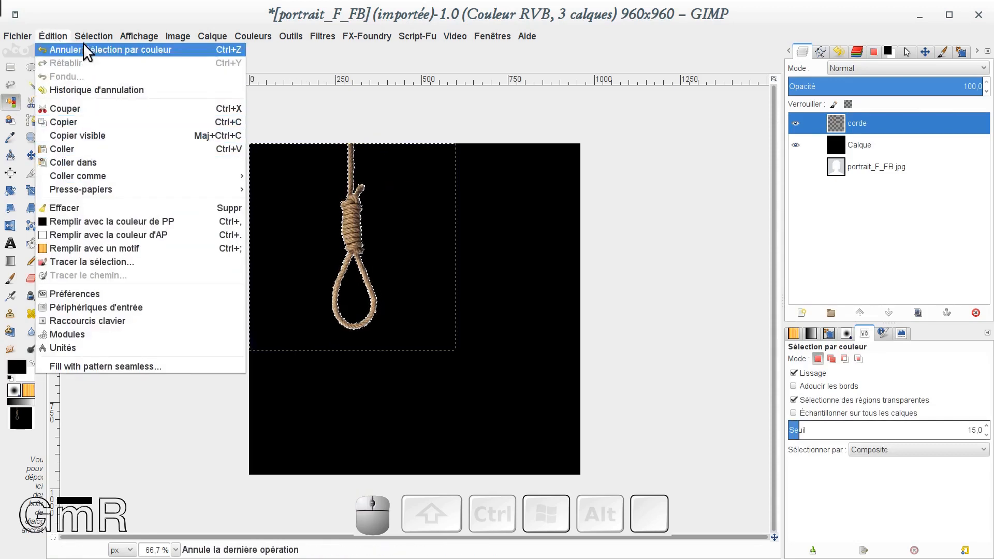
{"action": "mouse_move", "coordinate": [86, 34]}
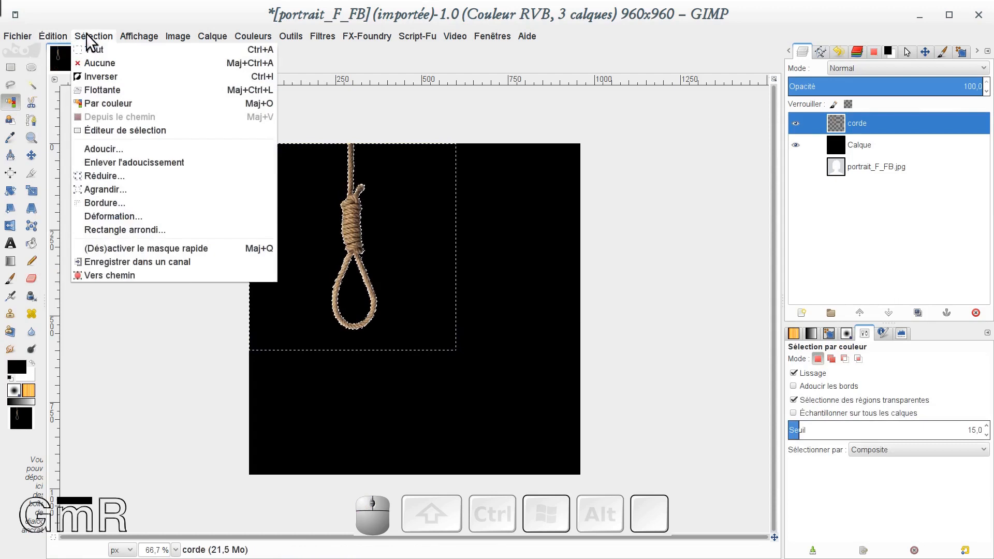
{"action": "left_click", "coordinate": [102, 186]}
{"action": "type", "text": "5"}
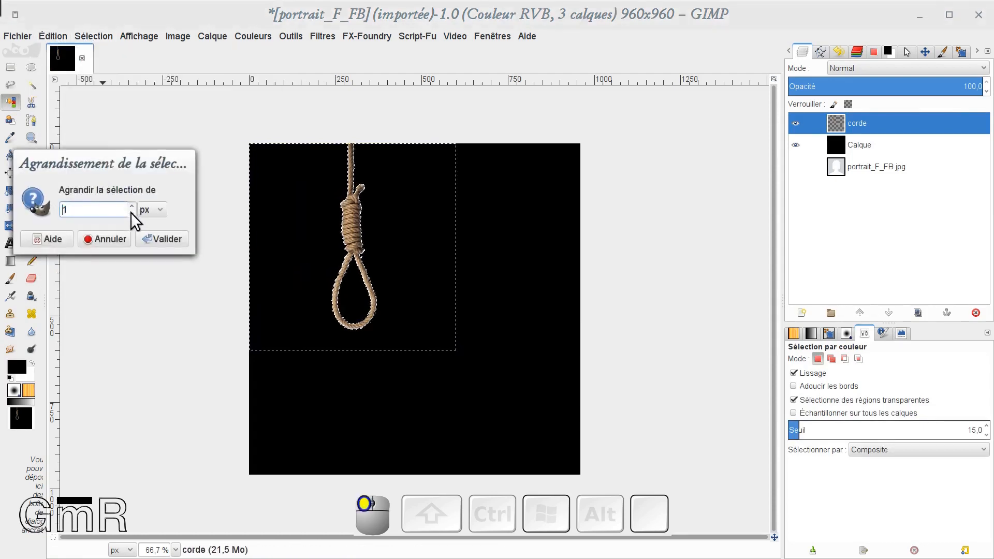
{"action": "left_click", "coordinate": [166, 239]}
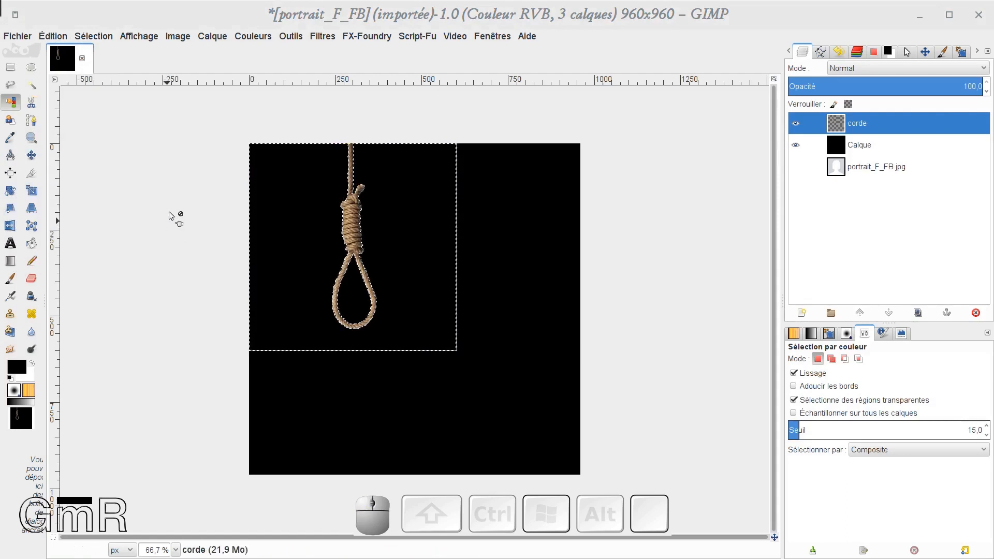
Delete the selected fringe around the rope and, with nothing selected, hide the black Calque layer
{"action": "key", "text": "Delete"}
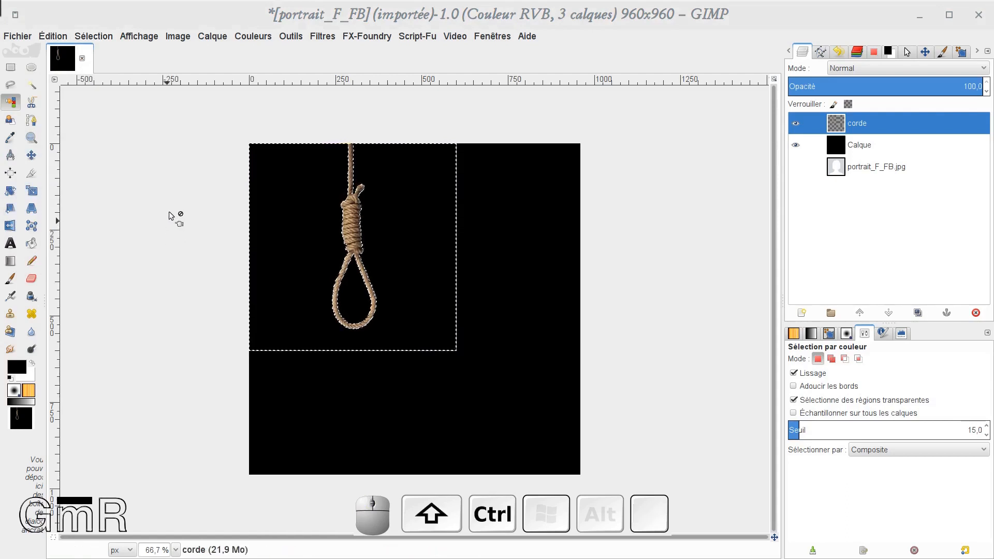
{"action": "key", "text": "ctrl+shift+a"}
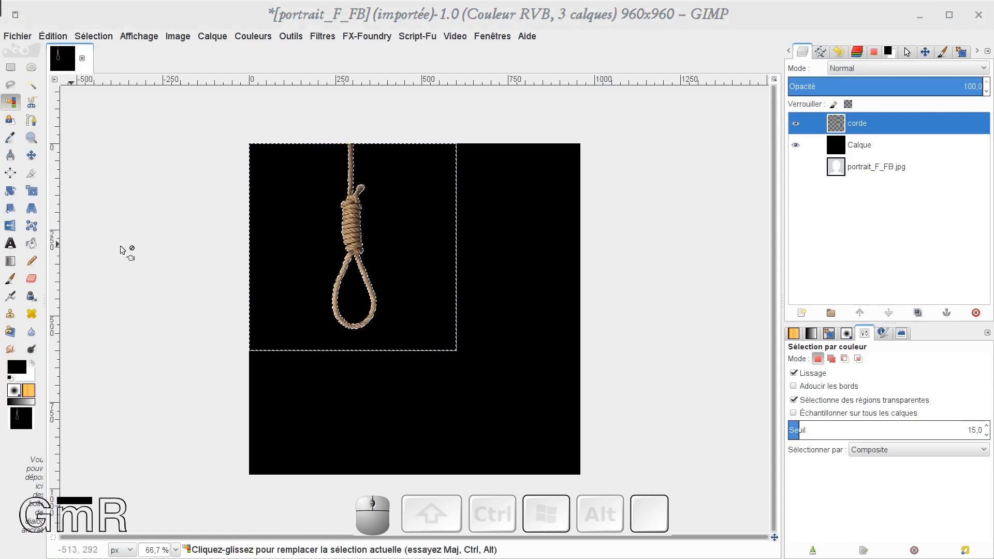
{"action": "left_click", "coordinate": [368, 202], "text": "ctrl+shift"}
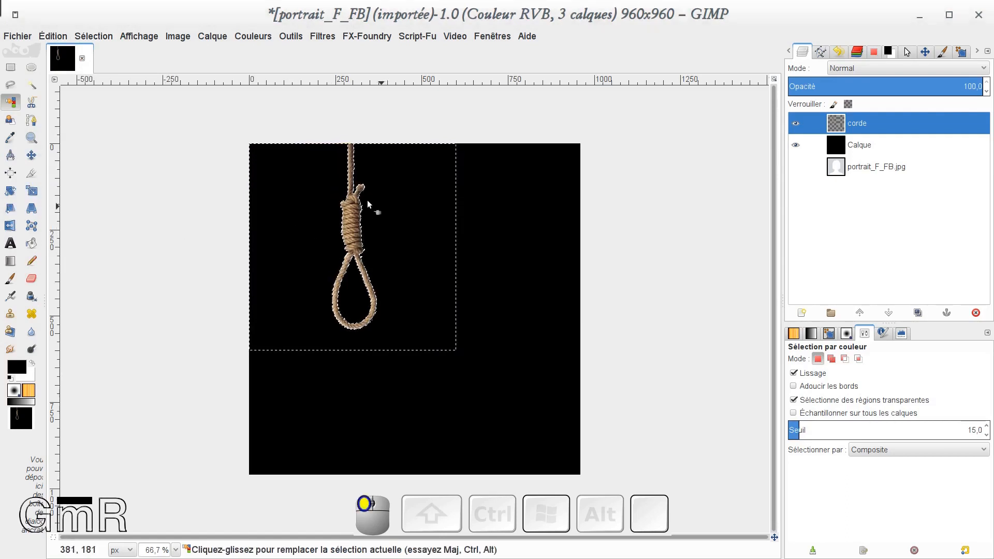
{"action": "key", "text": "ctrl+shift+a"}
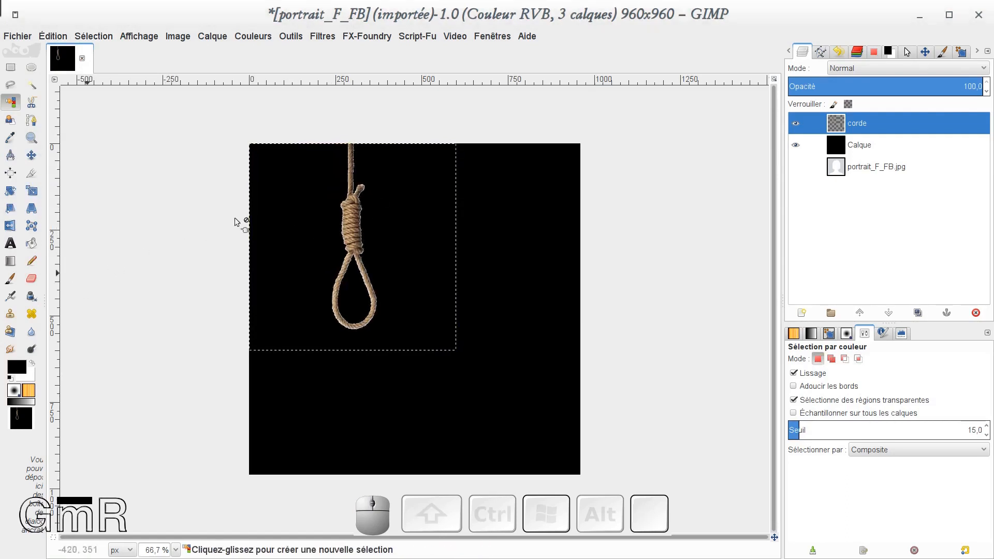
{"action": "left_click", "coordinate": [795, 145]}
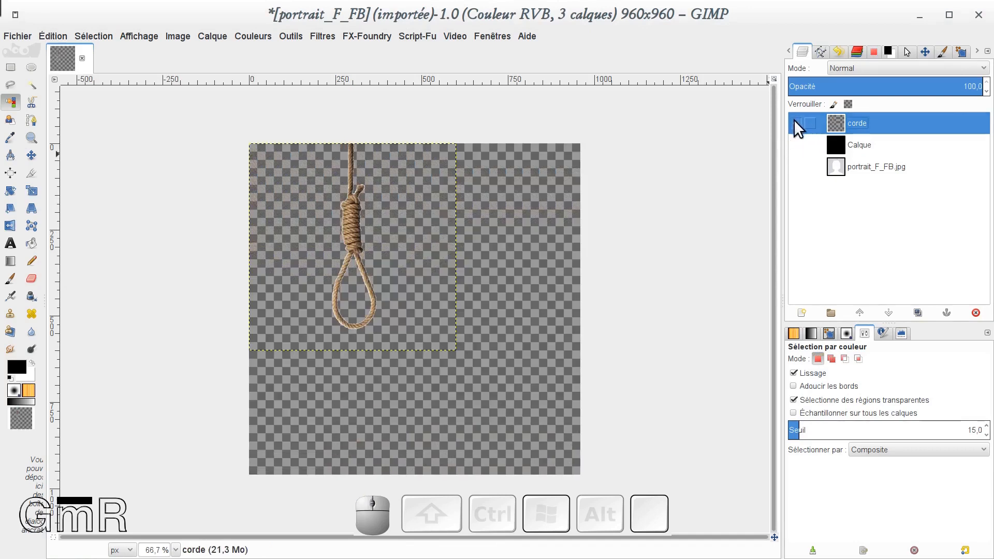
Hide the corde layer, then show the portrait_F_FB.jpg layer and make it active
{"action": "left_click", "coordinate": [795, 123]}
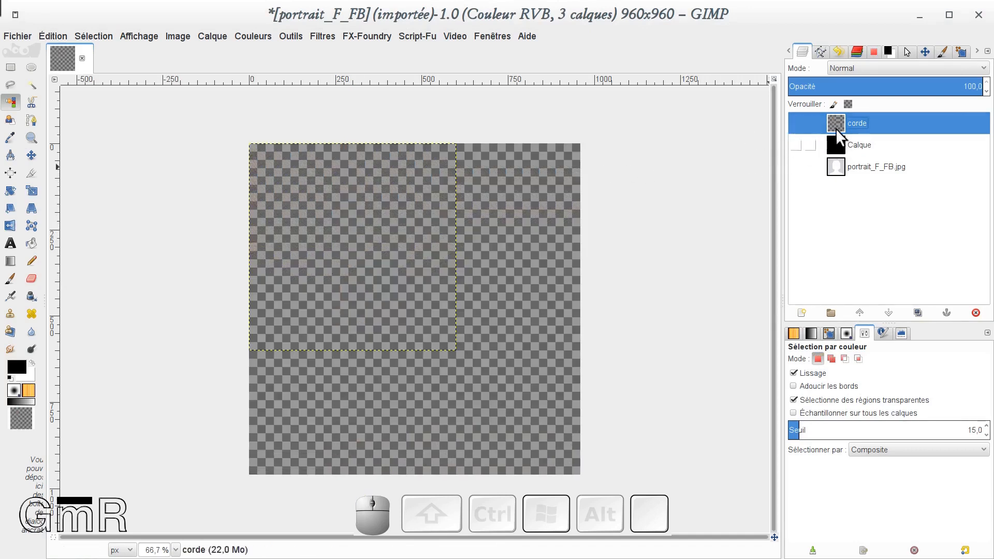
{"action": "left_click", "coordinate": [795, 167]}
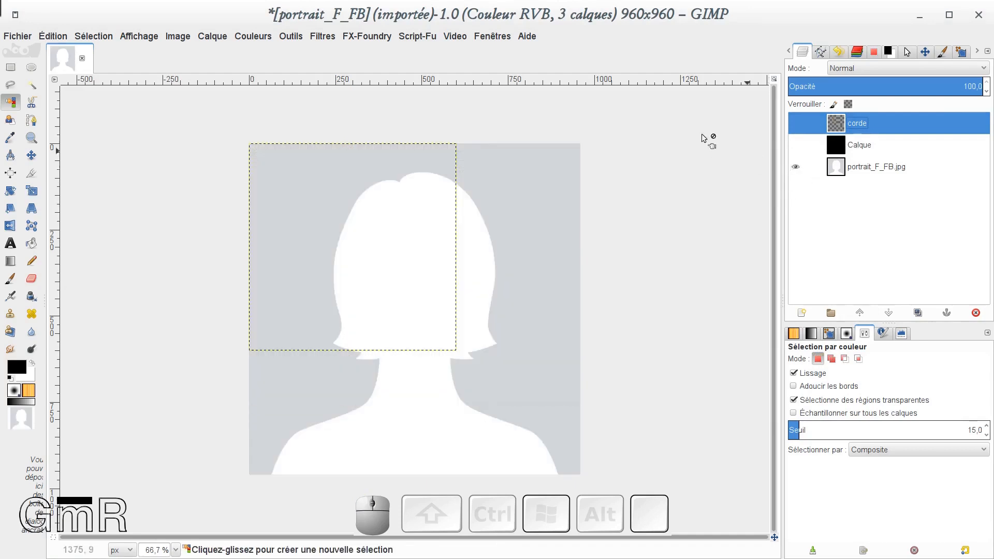
{"action": "left_click", "coordinate": [835, 169]}
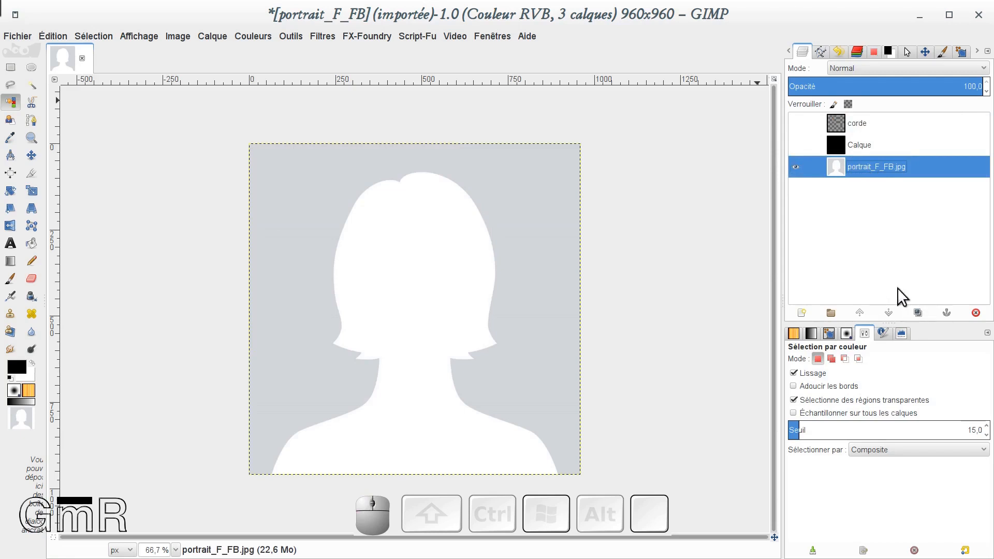
Set the foreground colour to the portrait's light grey background by sampling it from the image
{"action": "left_click", "coordinate": [18, 371]}
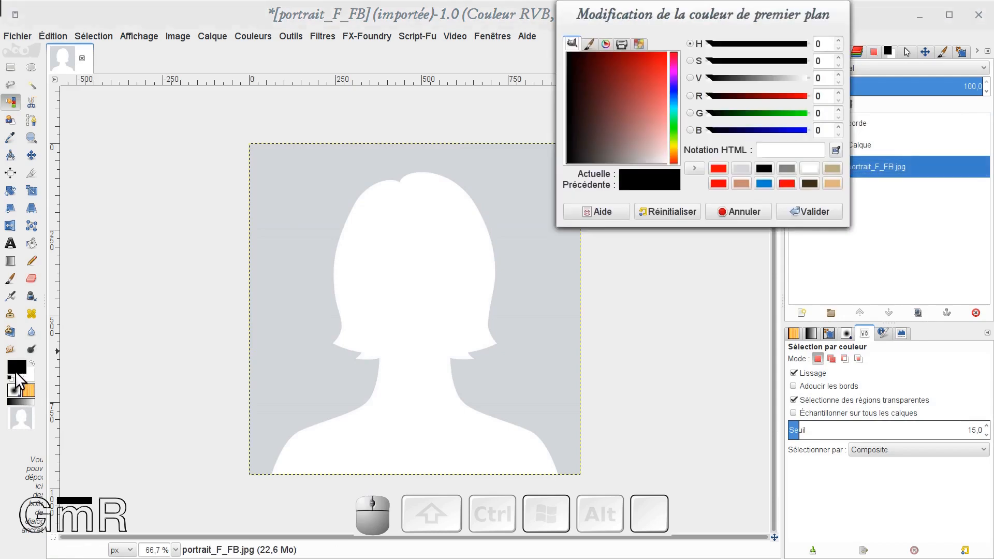
{"action": "left_click", "coordinate": [836, 150]}
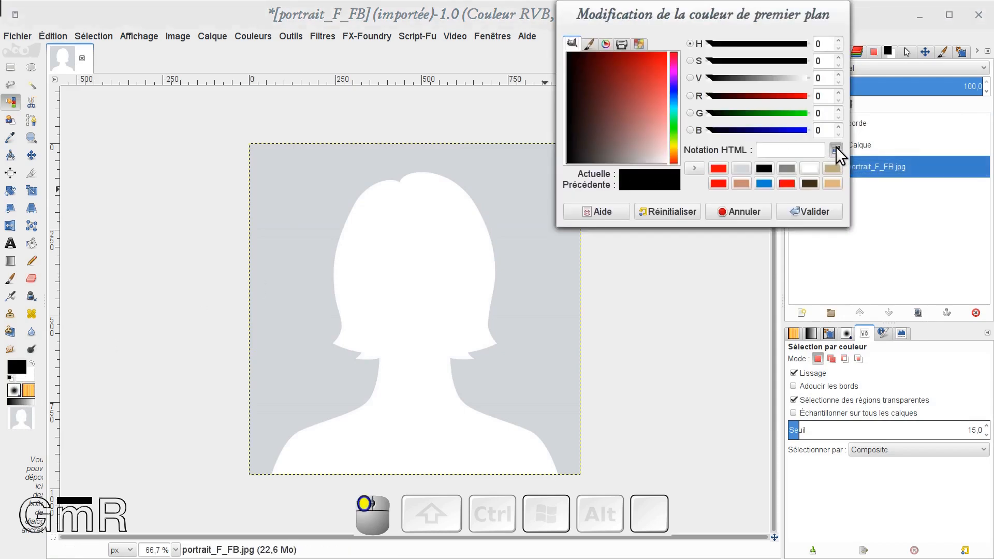
{"action": "left_click", "coordinate": [548, 255]}
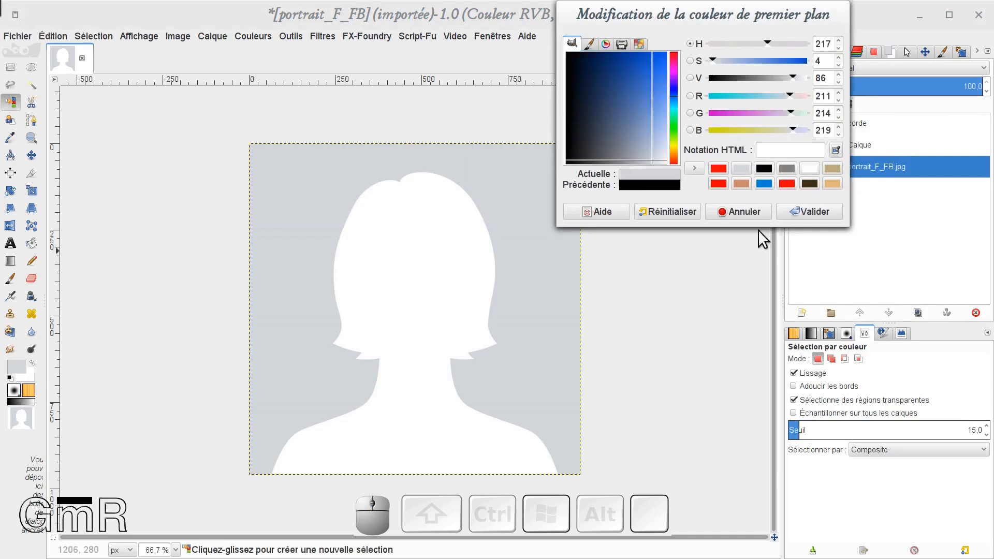
{"action": "left_click", "coordinate": [809, 211]}
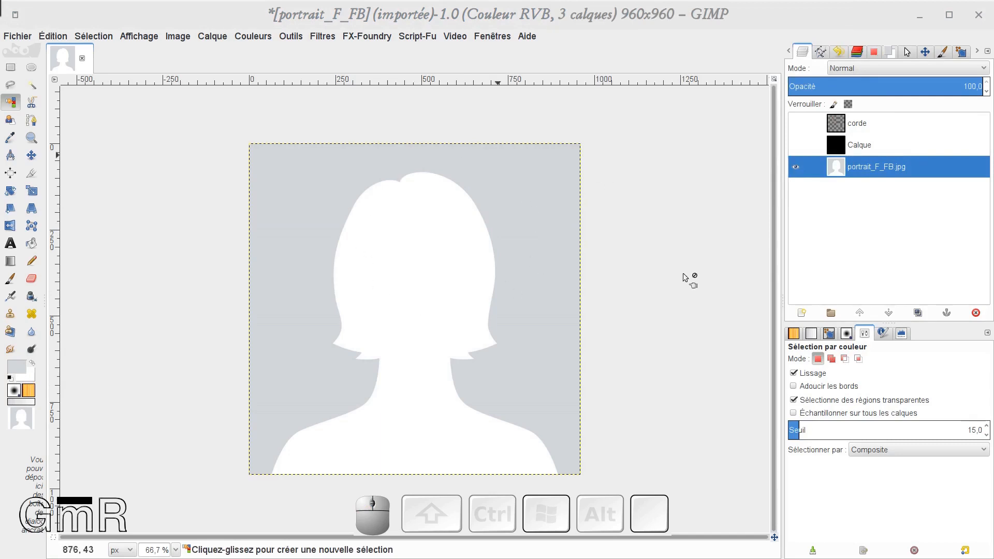
Create a 960 × 960 px layer filled with the foreground colour and move it below the portrait_F_FB.jpg layer
{"action": "left_click", "coordinate": [801, 313]}
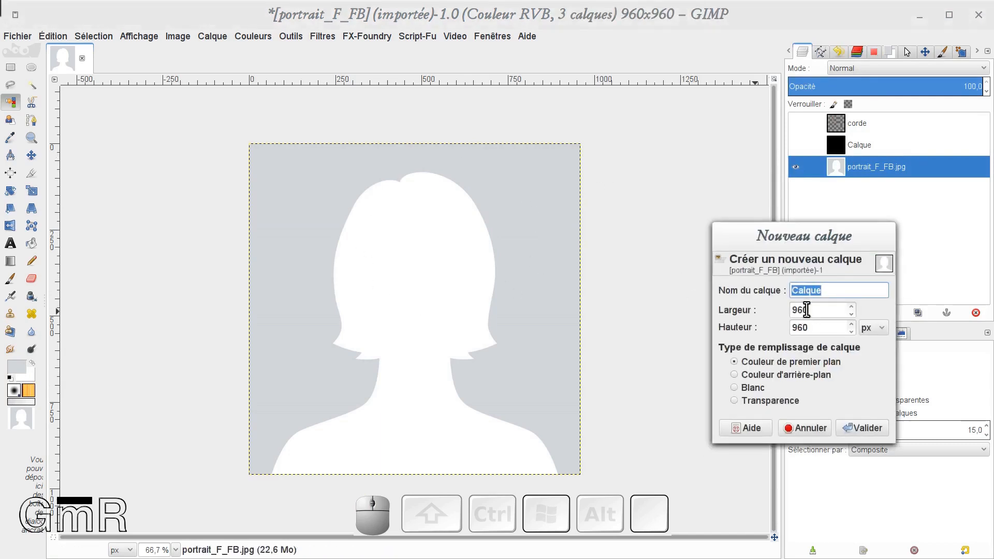
{"action": "left_click", "coordinate": [865, 428]}
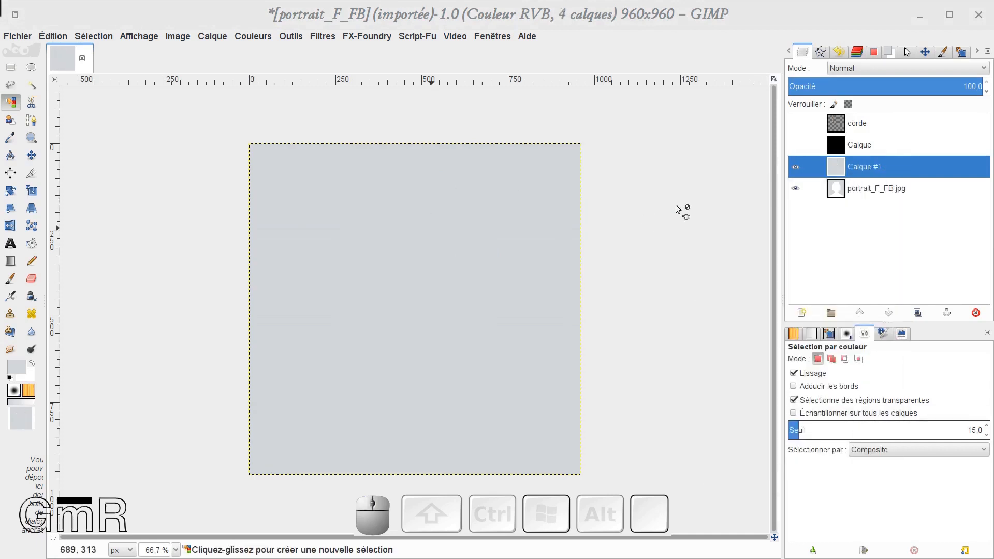
{"action": "left_click", "coordinate": [889, 312]}
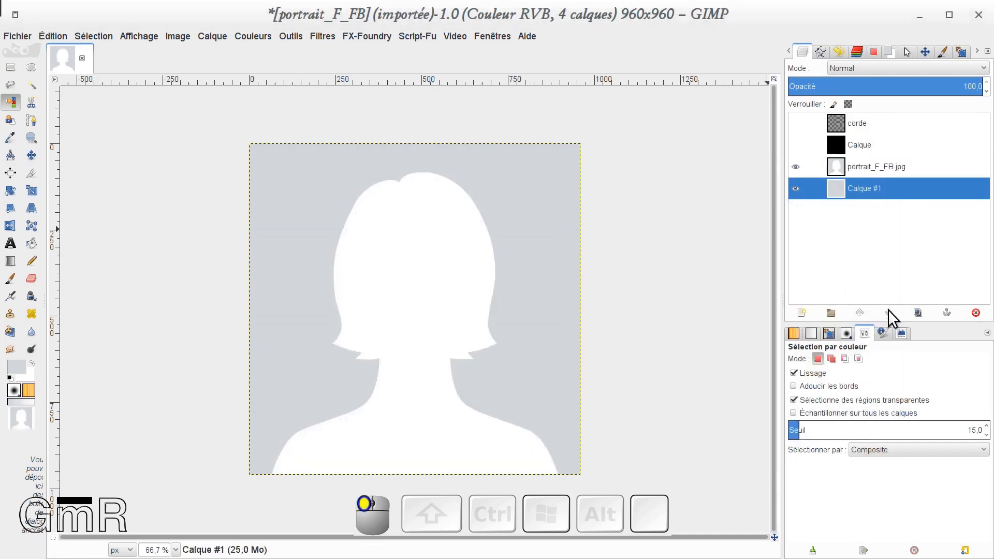
Rename the new grey layer as fond
{"action": "left_click", "coordinate": [869, 186]}
{"action": "double_click", "coordinate": [870, 188]}
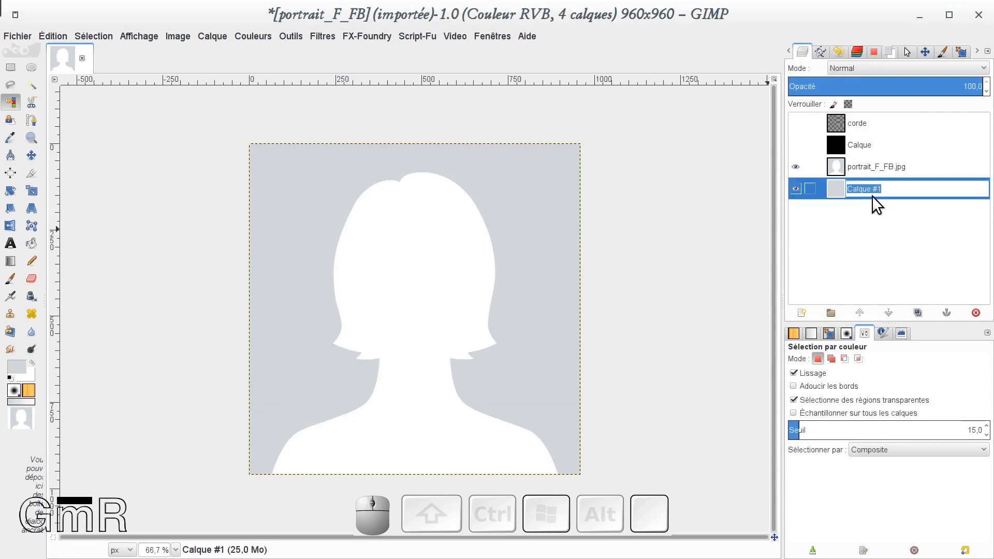
{"action": "type", "text": "fond"}
{"action": "key", "text": "Return"}
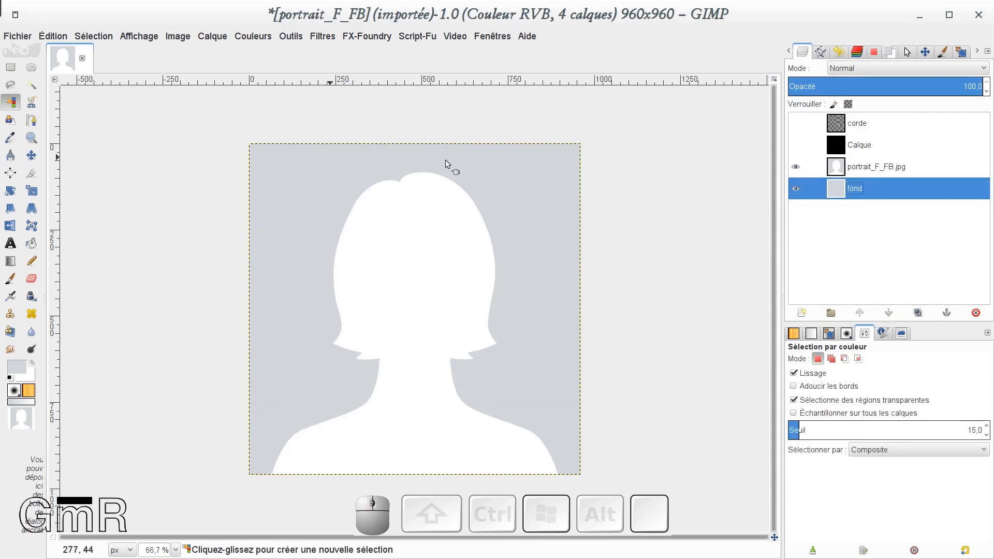
With the fond layer hidden, select the portrait layer's grey background by colour, delete it and remove the selection
{"action": "left_click", "coordinate": [837, 167]}
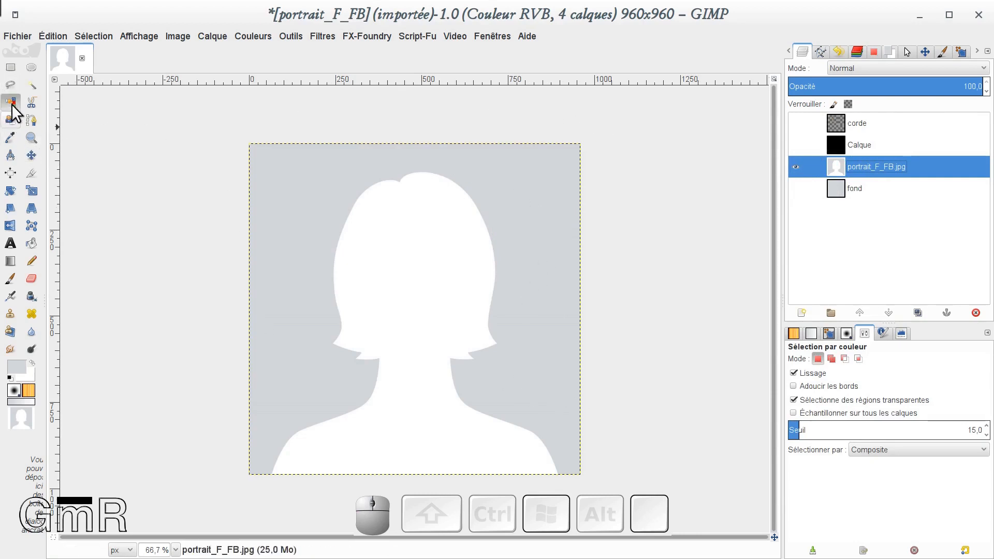
{"action": "left_click", "coordinate": [328, 185]}
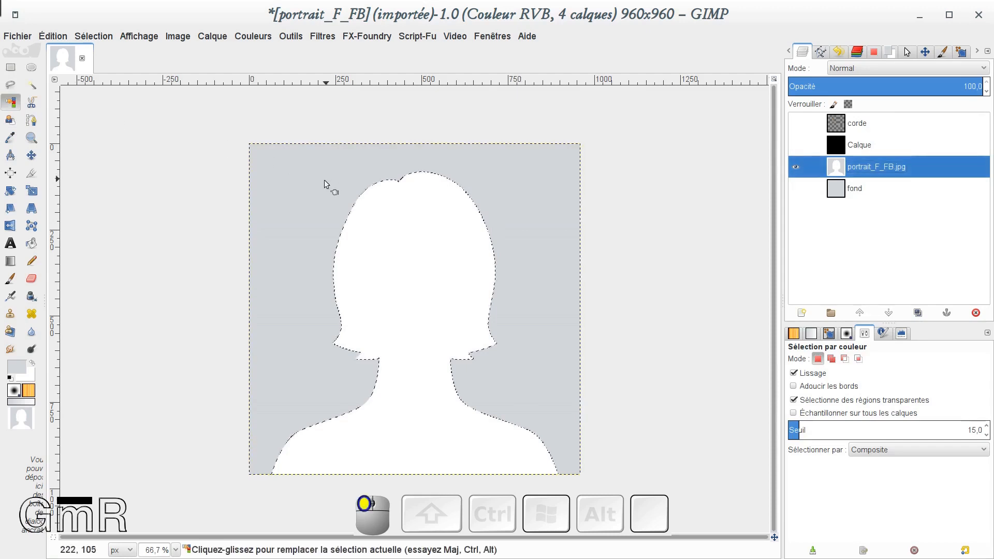
{"action": "key", "text": "Delete"}
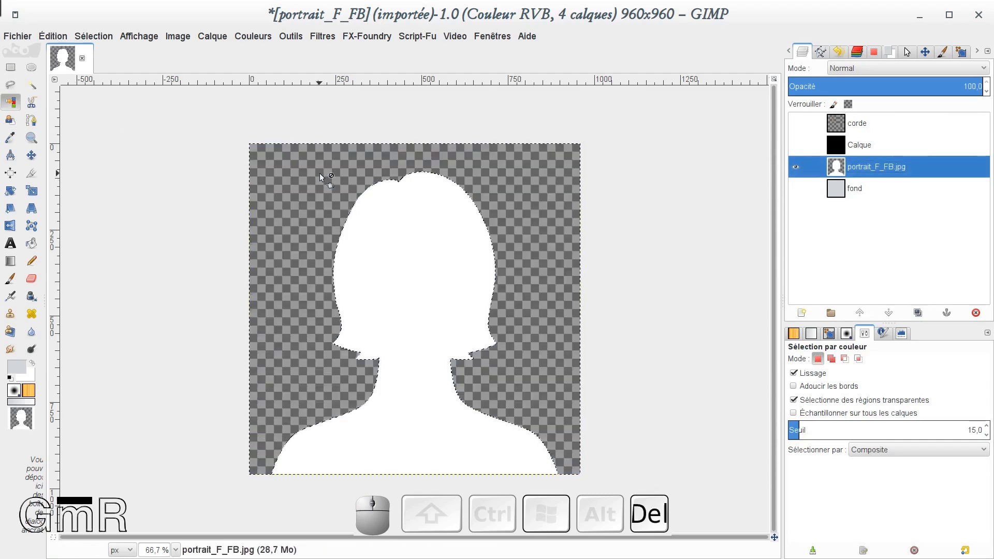
{"action": "key", "text": "ctrl+shift+a"}
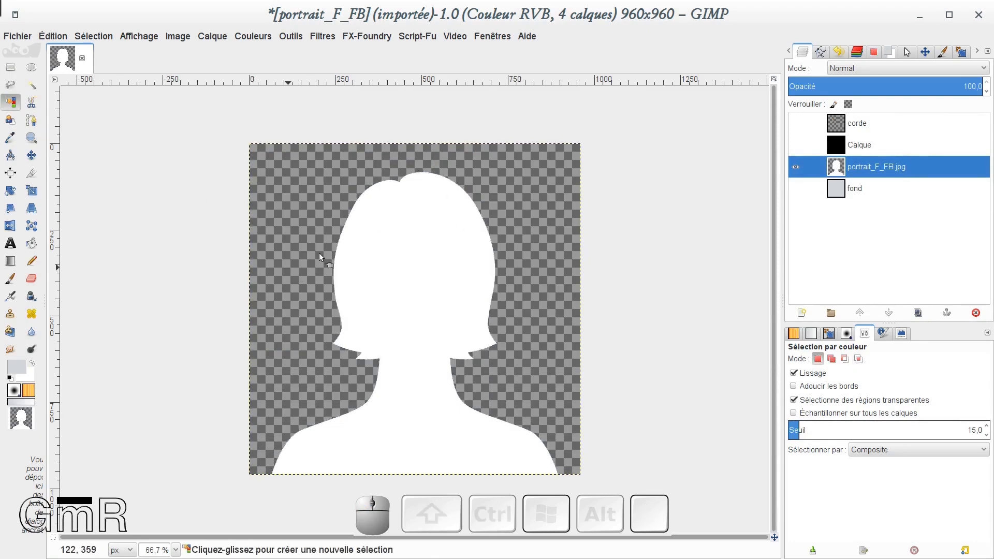
Check the cut-out silhouette by switching the fond layer's visibility on and off, leaving it hidden
{"action": "left_click", "coordinate": [795, 188]}
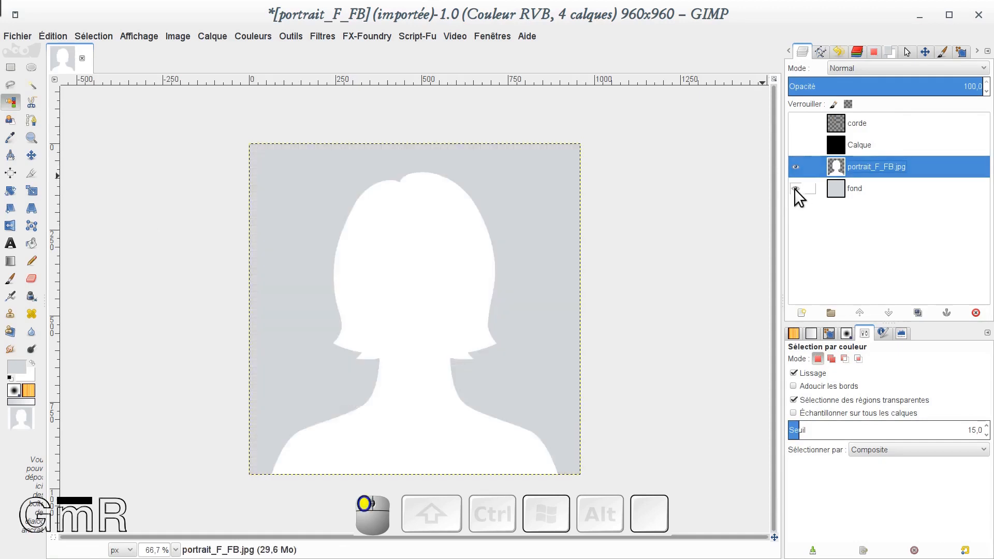
{"action": "left_click", "coordinate": [793, 188]}
{"action": "left_click", "coordinate": [794, 188]}
{"action": "left_click", "coordinate": [793, 190]}
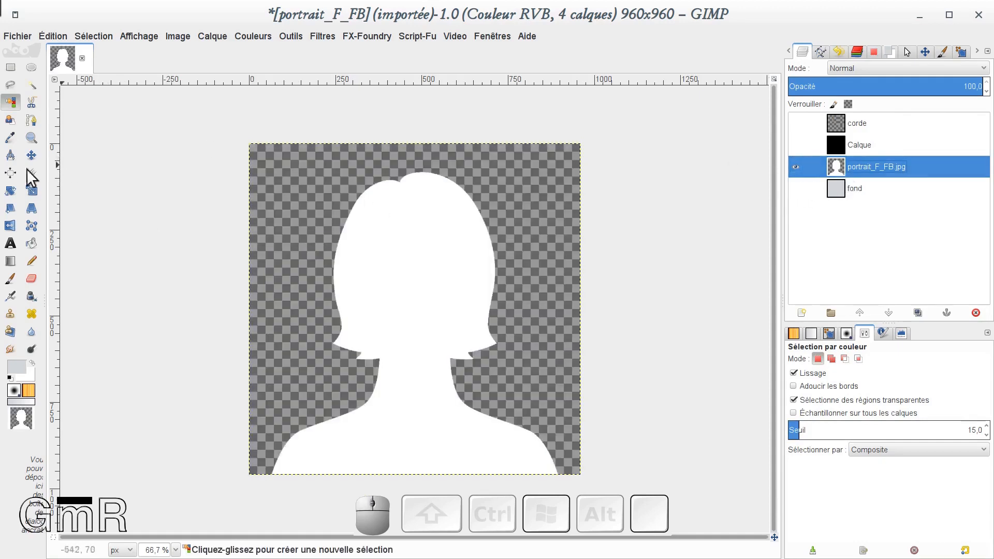
Draw a freehand selection around the neck and shoulders, arching up into the head and passing outside the image's lower corners
{"action": "left_click", "coordinate": [10, 84]}
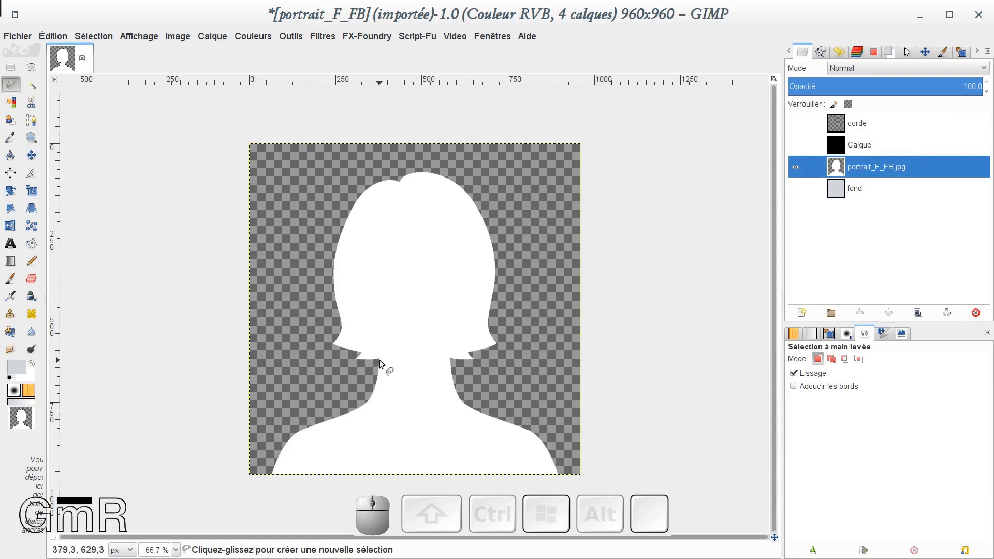
{"action": "mouse_move", "coordinate": [380, 358]}
{"action": "left_mouse_down"}
{"action": "mouse_move", "coordinate": [390, 355]}
{"action": "mouse_move", "coordinate": [399, 333]}
{"action": "mouse_move", "coordinate": [381, 352]}
{"action": "mouse_move", "coordinate": [390, 331]}
{"action": "mouse_move", "coordinate": [406, 330]}
{"action": "mouse_move", "coordinate": [433, 335]}
{"action": "mouse_move", "coordinate": [449, 361]}
{"action": "left_mouse_up"}
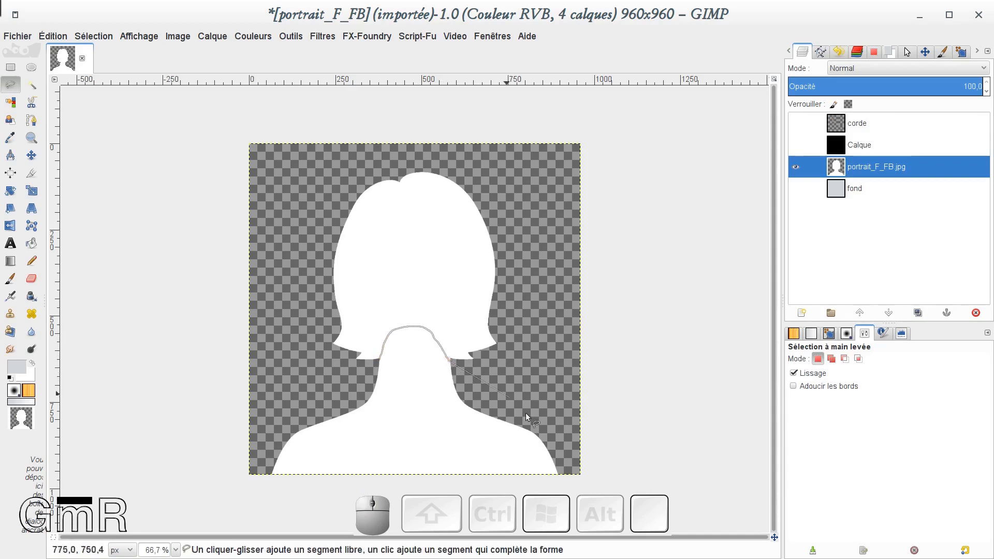
{"action": "left_click", "coordinate": [602, 474]}
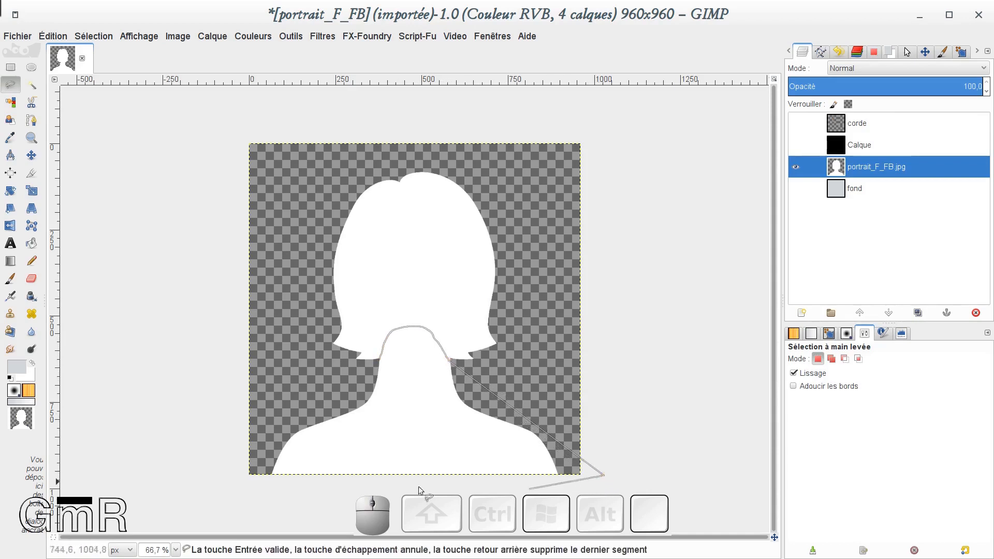
{"action": "left_click", "coordinate": [238, 480]}
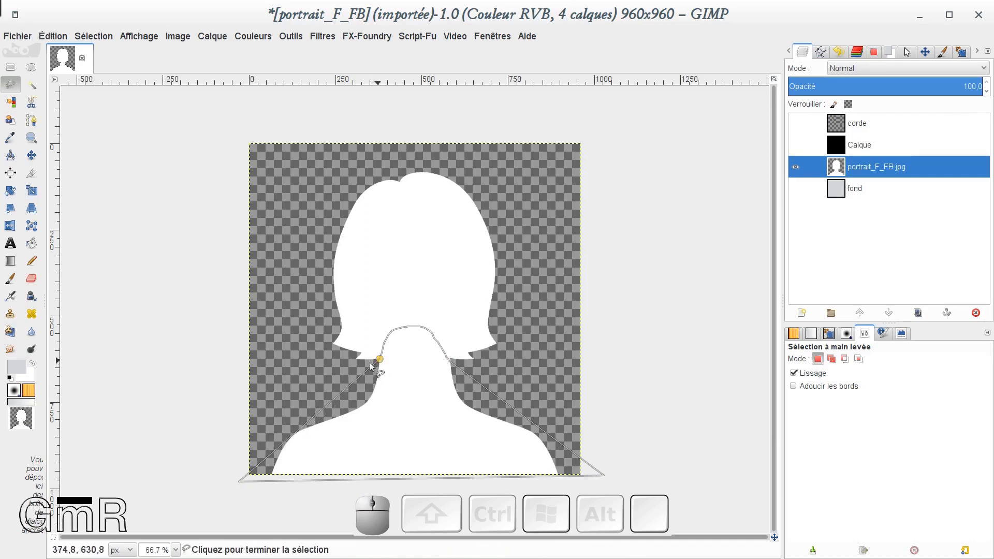
{"action": "left_click", "coordinate": [295, 417]}
{"action": "left_click", "coordinate": [380, 359]}
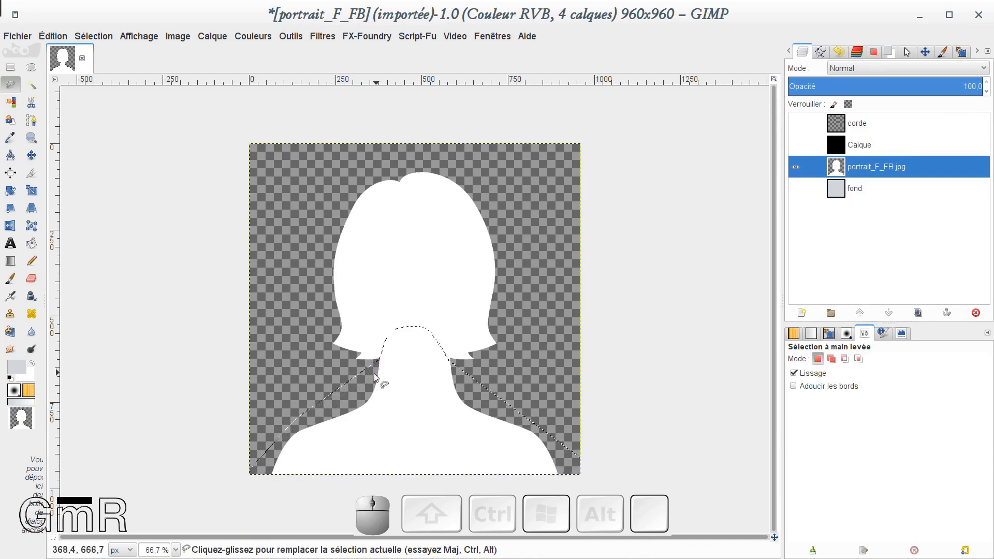
Copy the selected neck and shoulders and paste them as a new layer
{"action": "key", "text": "ctrl"}
{"action": "key", "text": "ctrl+c"}
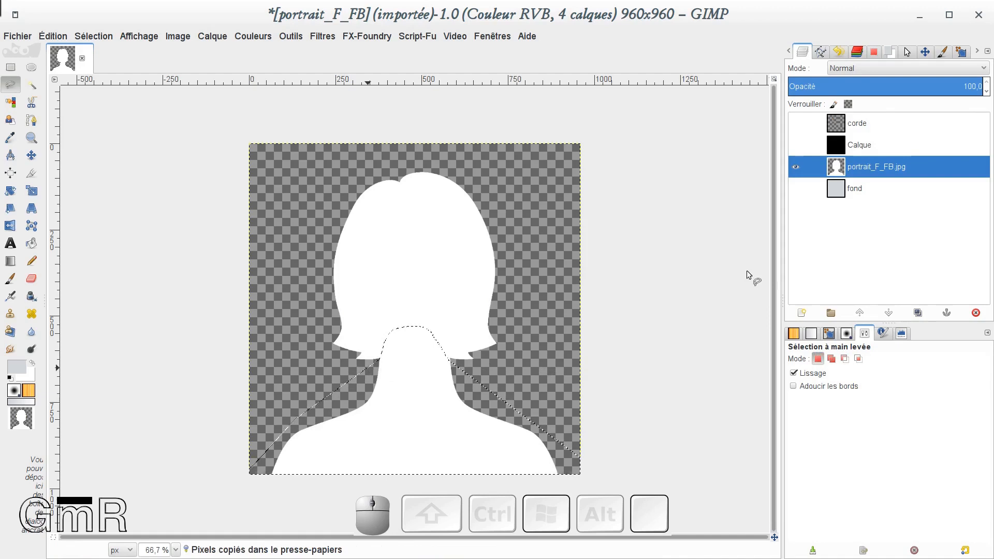
{"action": "left_click", "coordinate": [53, 36]}
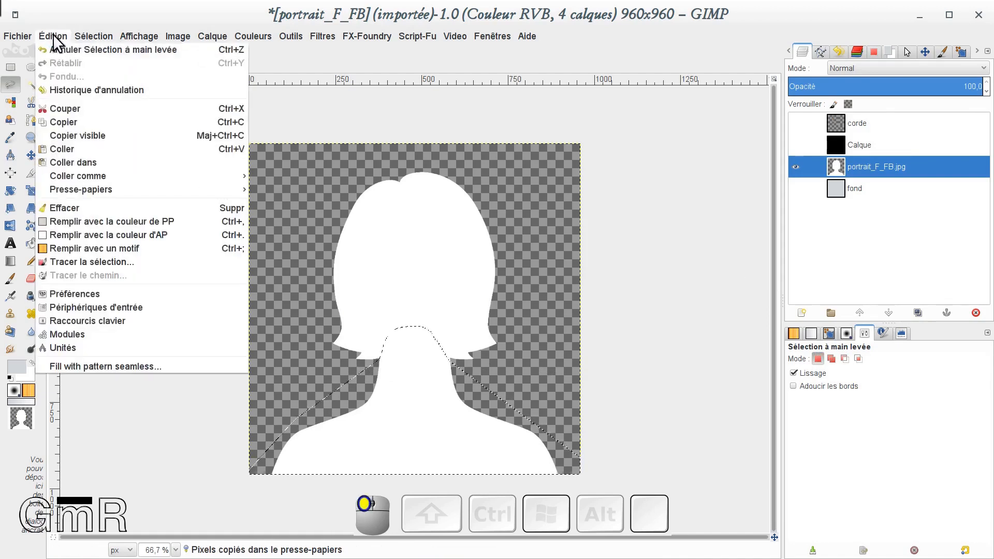
{"action": "left_click", "coordinate": [63, 121]}
{"action": "left_click", "coordinate": [52, 36]}
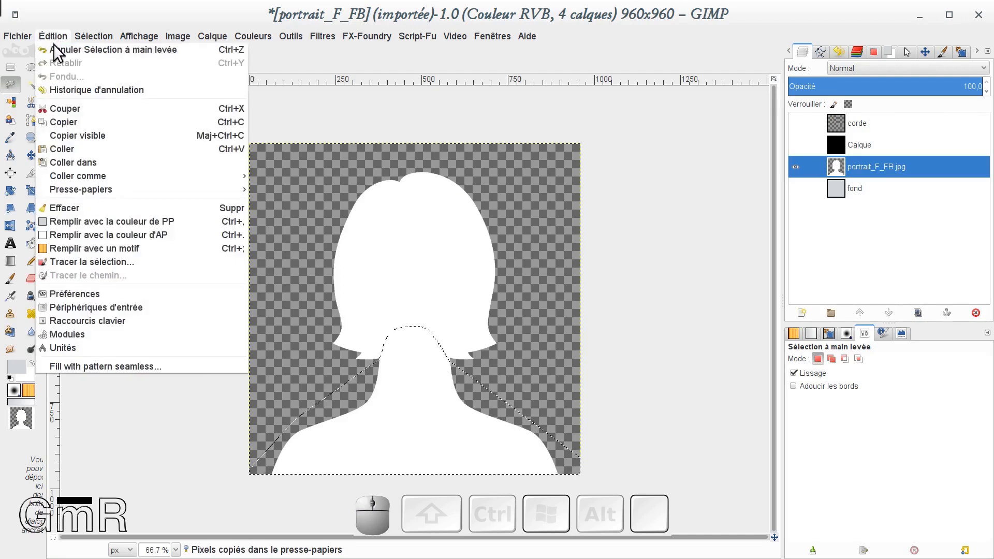
{"action": "mouse_move", "coordinate": [83, 178]}
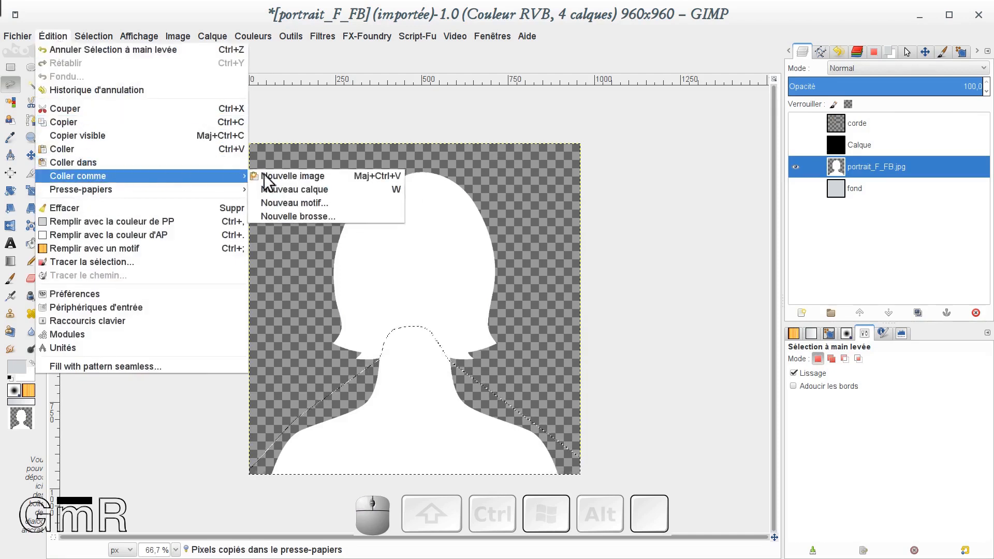
{"action": "left_click", "coordinate": [332, 189]}
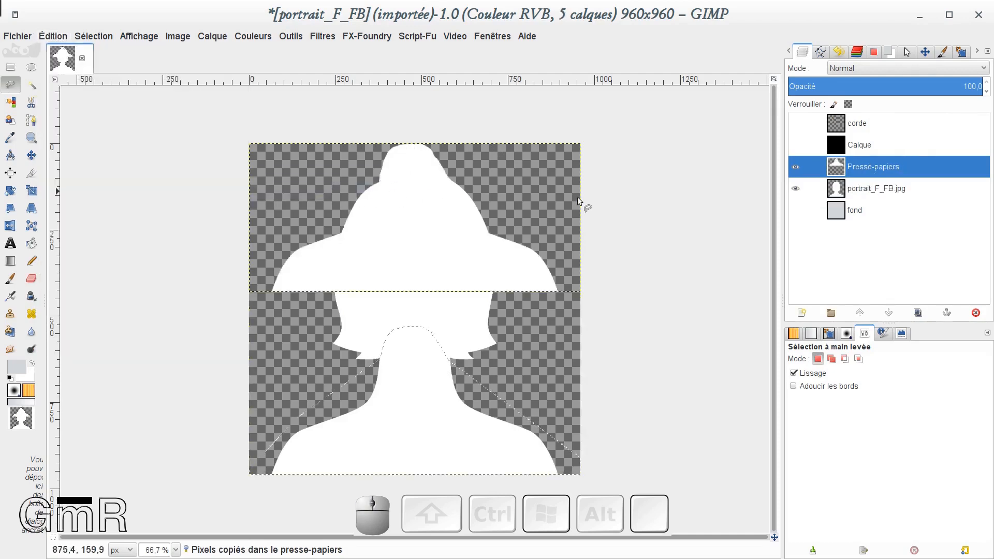
Move the pasted neck-and-shoulders layer down until it lines up with the original body
{"action": "left_click", "coordinate": [792, 165]}
{"action": "left_click", "coordinate": [791, 166]}
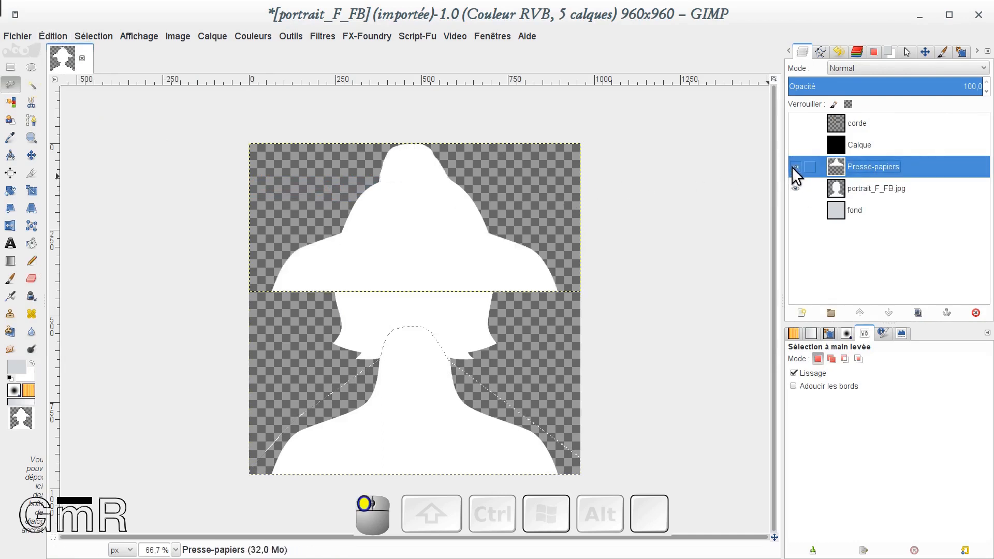
{"action": "left_click", "coordinate": [31, 155]}
{"action": "left_click_drag", "start_coordinate": [411, 258], "coordinate": [416, 438]}
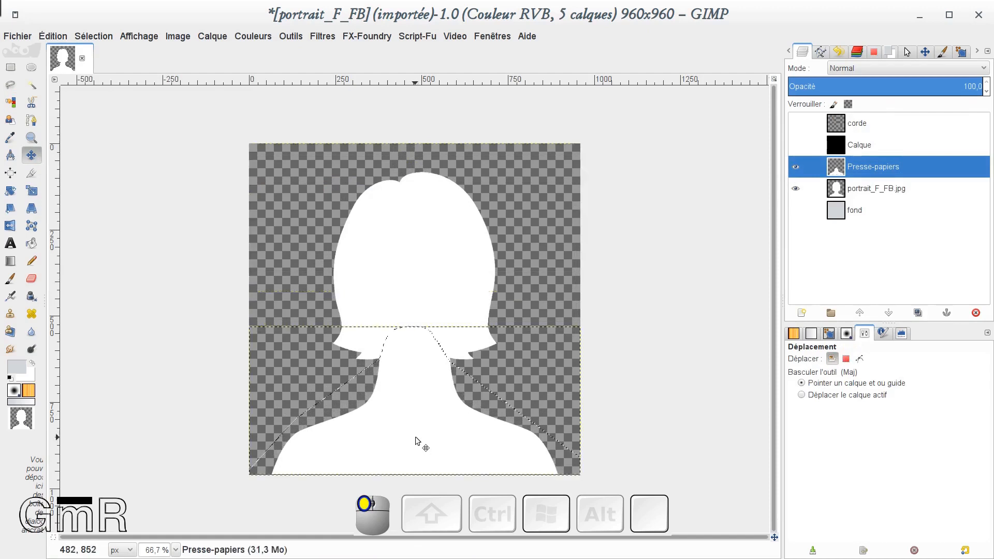
Make the portrait_F_FB.jpg layer active, hide the pasted body layer and remove the selection
{"action": "left_click", "coordinate": [837, 187]}
{"action": "left_click", "coordinate": [800, 164]}
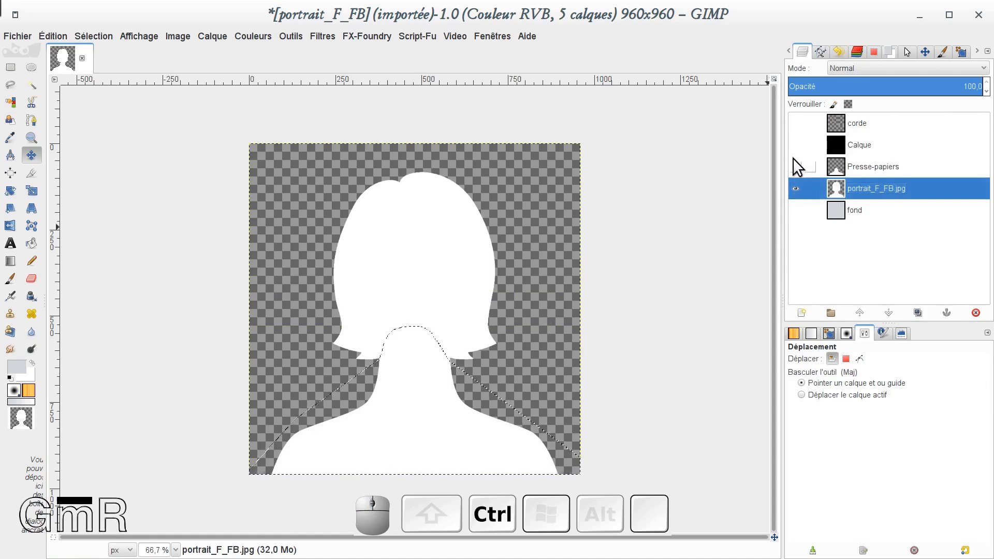
{"action": "key", "text": "ctrl+shift+a"}
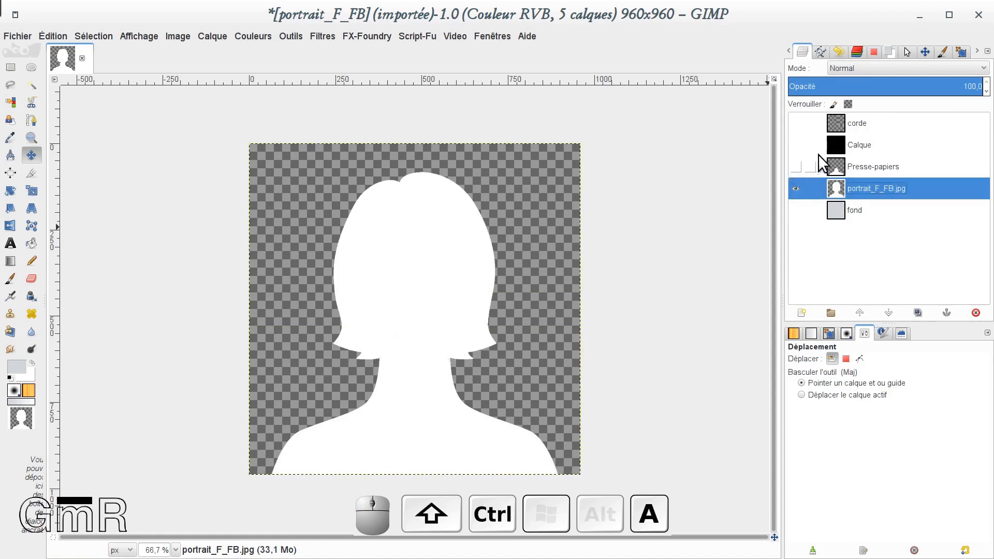
Draw a closed freehand selection around the silhouette's head, cutting across the neck just below the hair
{"action": "left_click", "coordinate": [11, 84]}
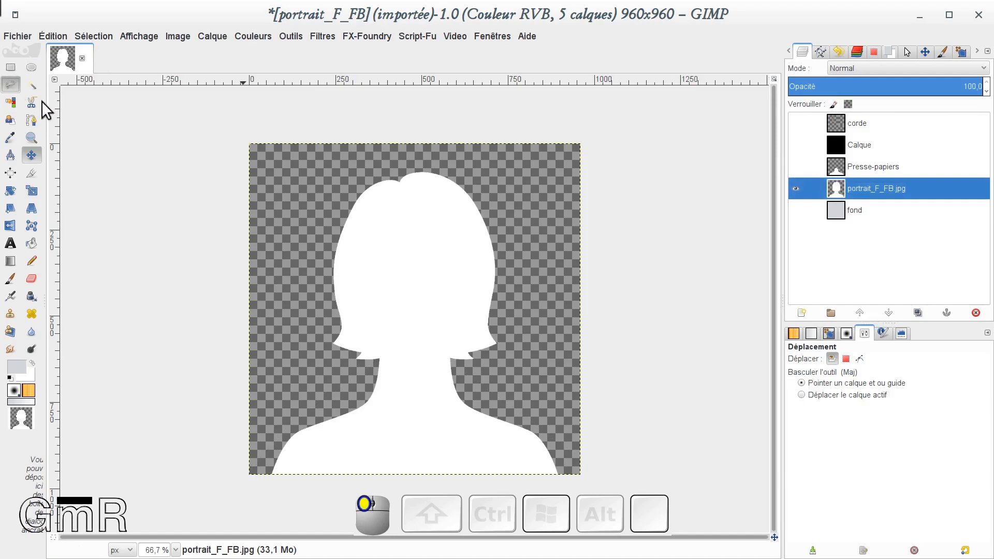
{"action": "left_click", "coordinate": [380, 357]}
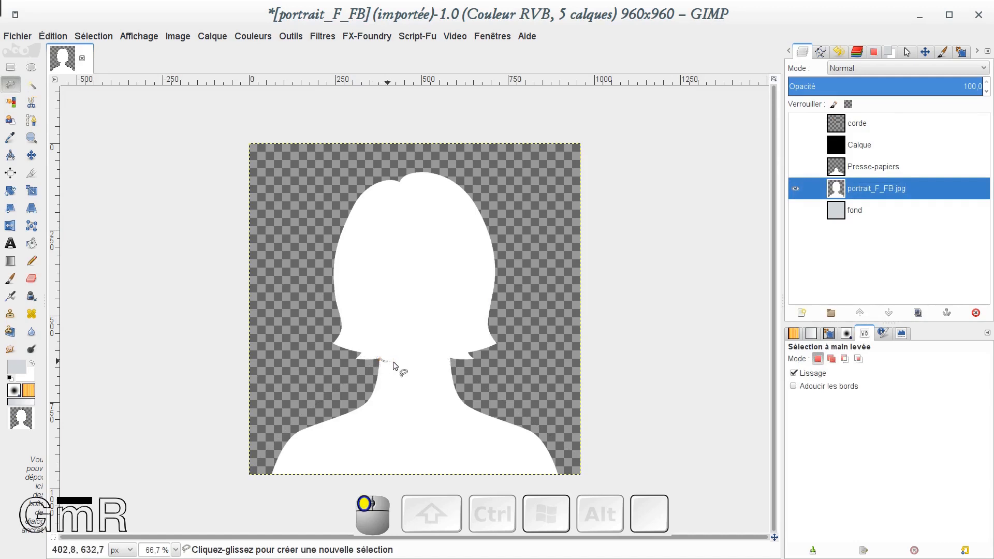
{"action": "left_click_drag", "start_coordinate": [448, 359], "coordinate": [449, 358]}
{"action": "left_click", "coordinate": [529, 371]}
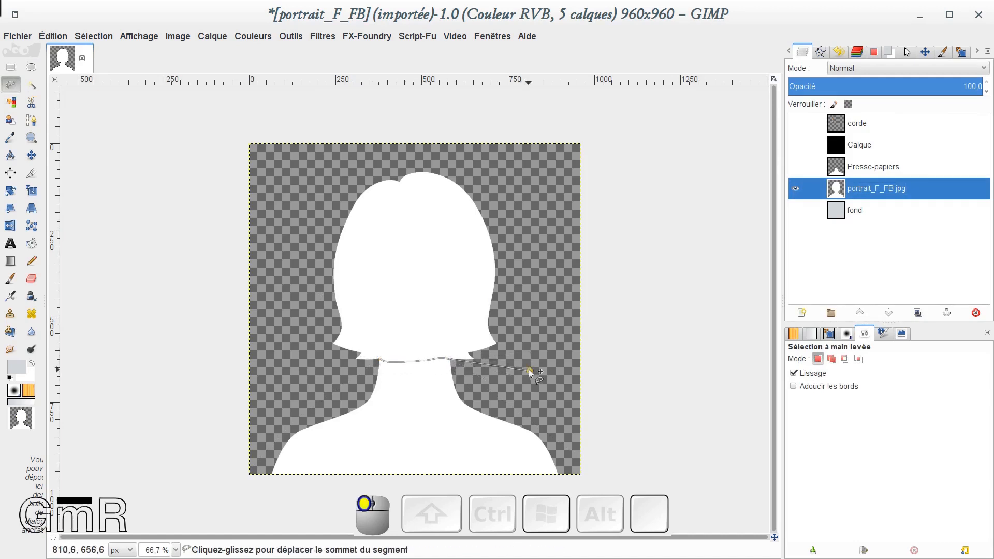
{"action": "left_click", "coordinate": [519, 148]}
{"action": "left_click", "coordinate": [317, 154]}
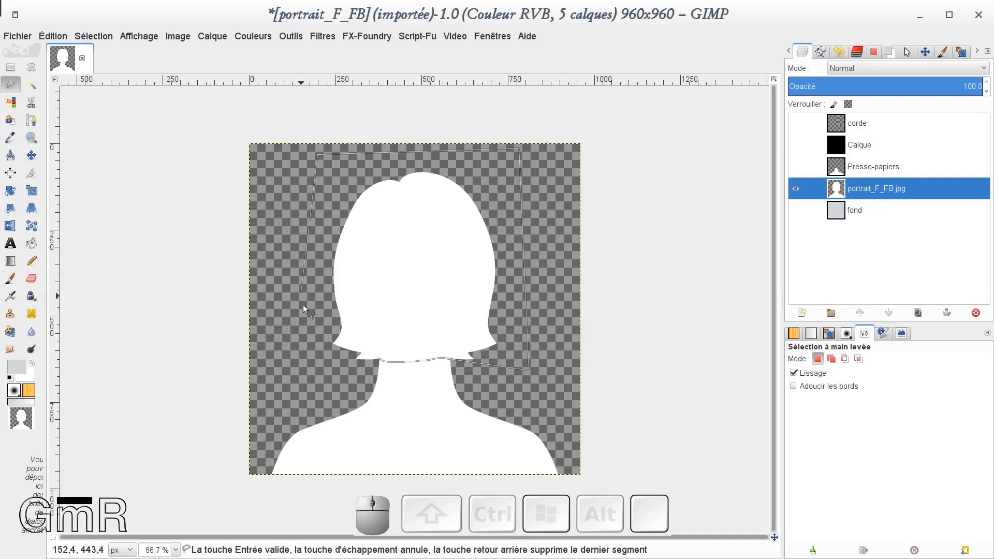
{"action": "left_click", "coordinate": [315, 374]}
{"action": "left_click", "coordinate": [377, 358]}
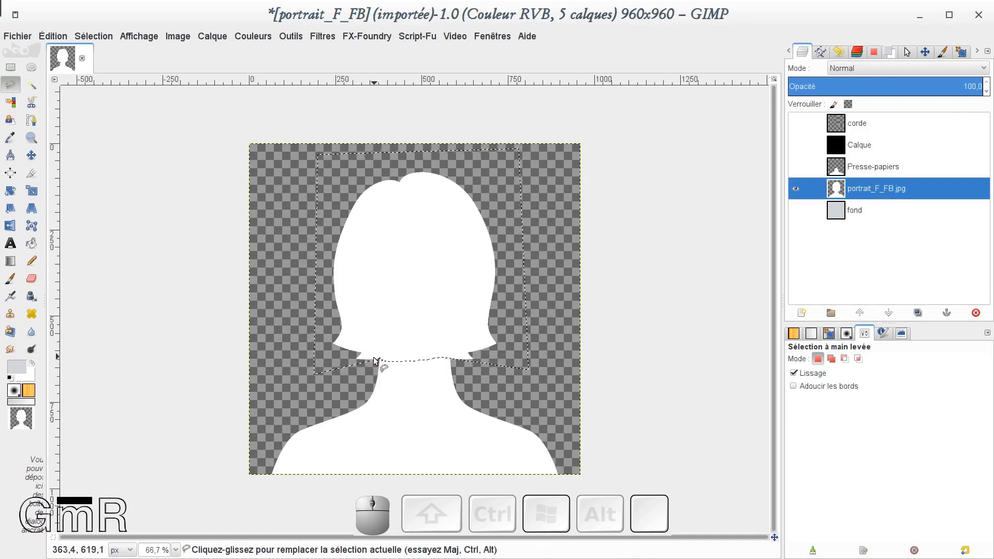
Copy the selected head and paste it as a new layer
{"action": "key", "text": "ctrl+c"}
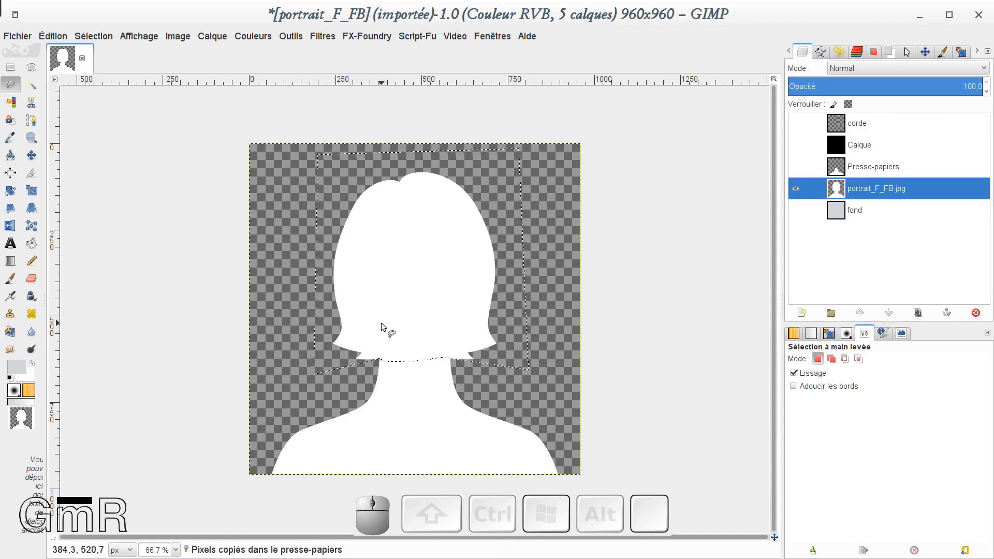
{"action": "key", "text": "w"}
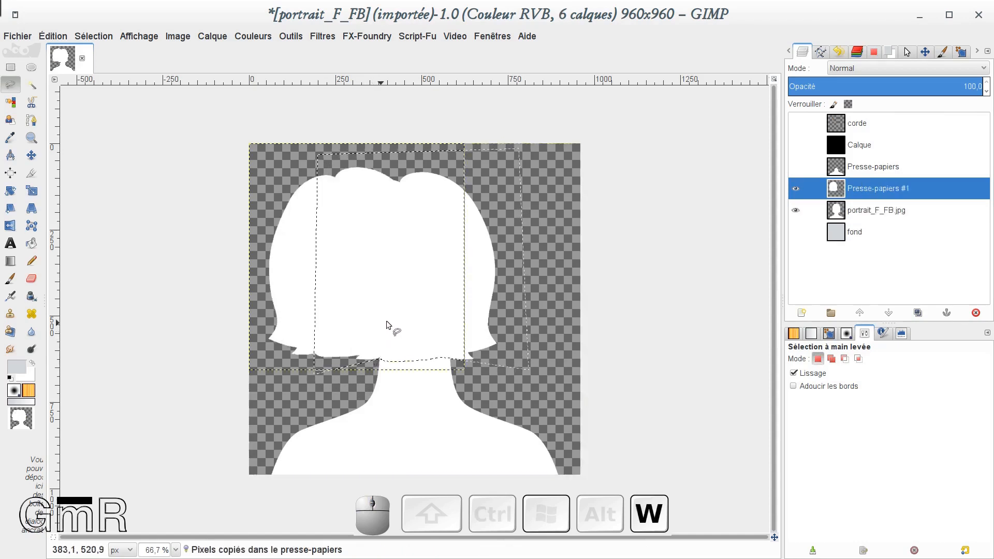
Hide the portrait_F_FB.jpg layer, show the pasted body layer and remove the selection
{"action": "left_click", "coordinate": [796, 209]}
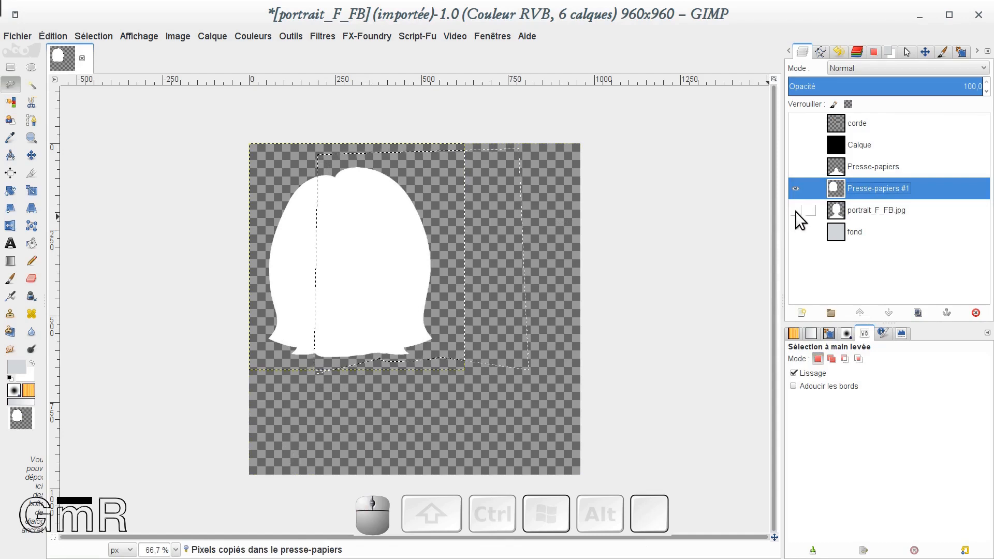
{"action": "left_click", "coordinate": [796, 166]}
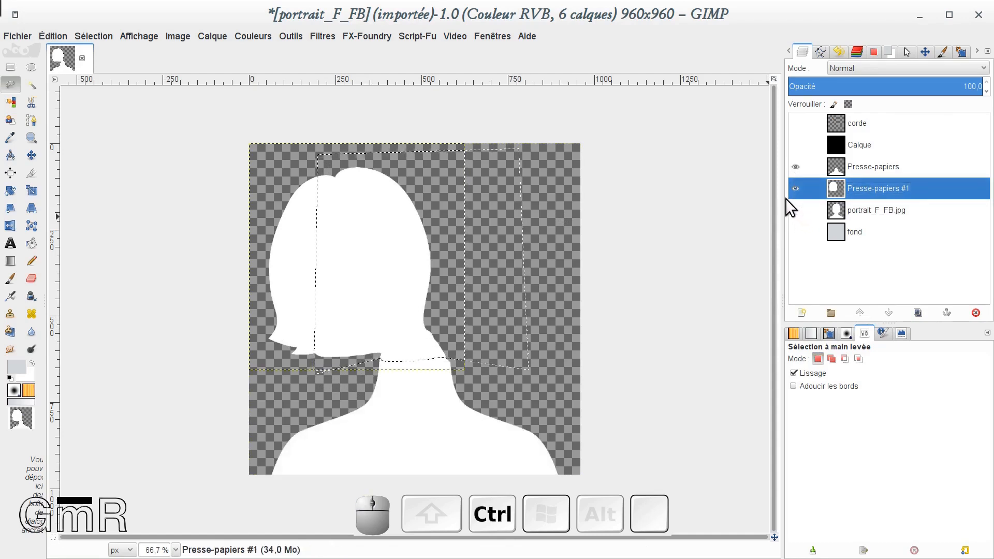
{"action": "key", "text": "ctrl+shift+a"}
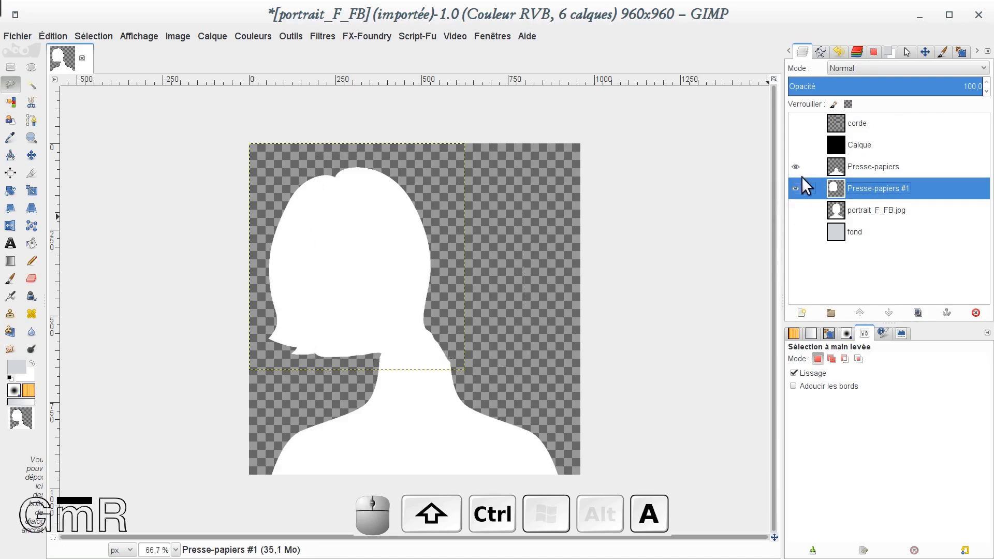
Raise the pasted head layer above the body layer and move it right until it sits centred on the neck
{"action": "left_click", "coordinate": [832, 188]}
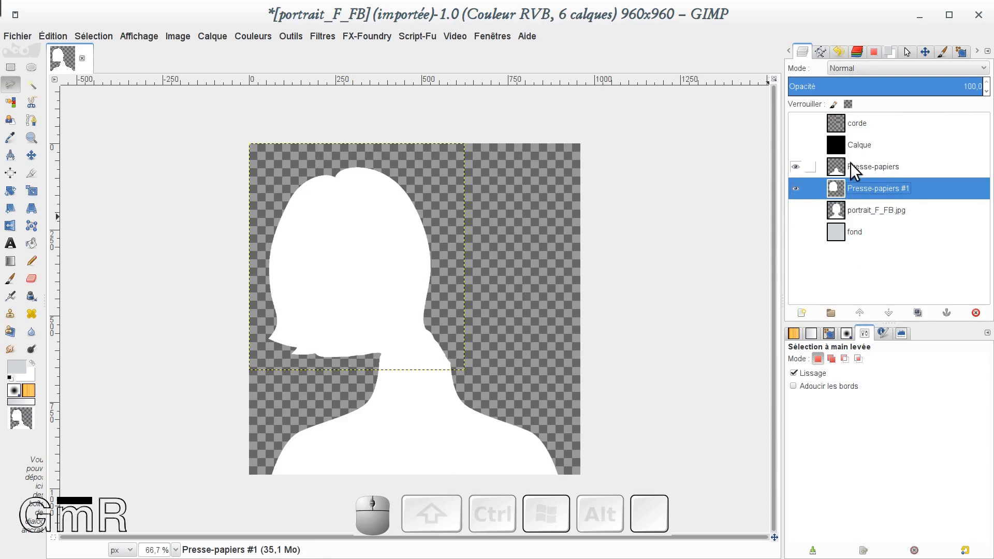
{"action": "left_click", "coordinate": [860, 312]}
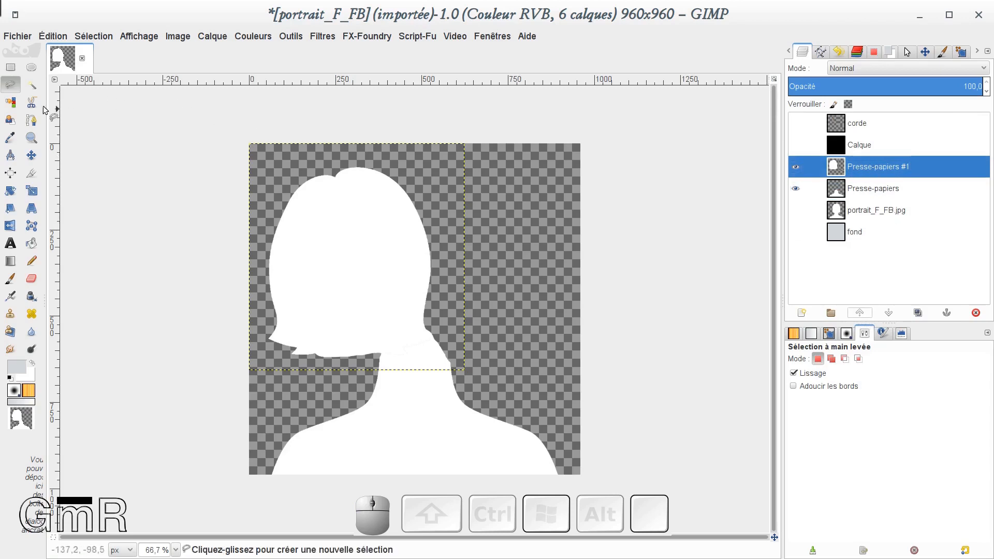
{"action": "left_click", "coordinate": [33, 154]}
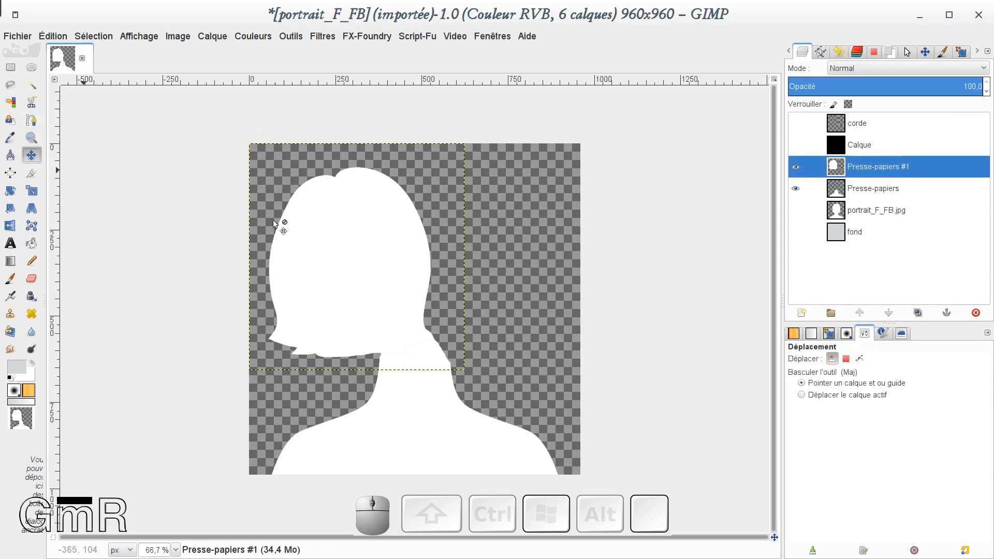
{"action": "left_click_drag", "start_coordinate": [347, 256], "coordinate": [405, 255]}
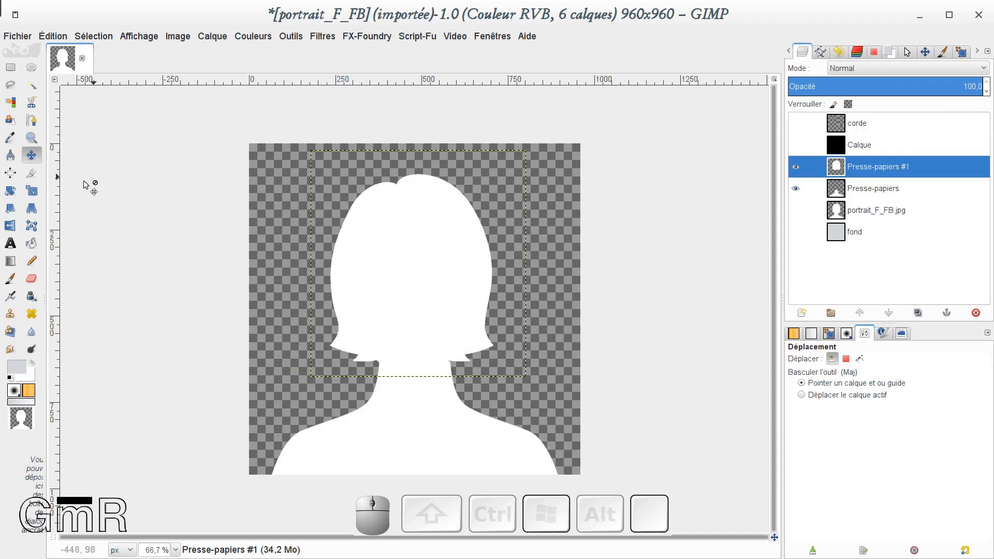
Rotate the head layer by -25,03° around a centre at the neck (X 487,72, Y 632,90), hiding the original during the preview
{"action": "left_click", "coordinate": [10, 192]}
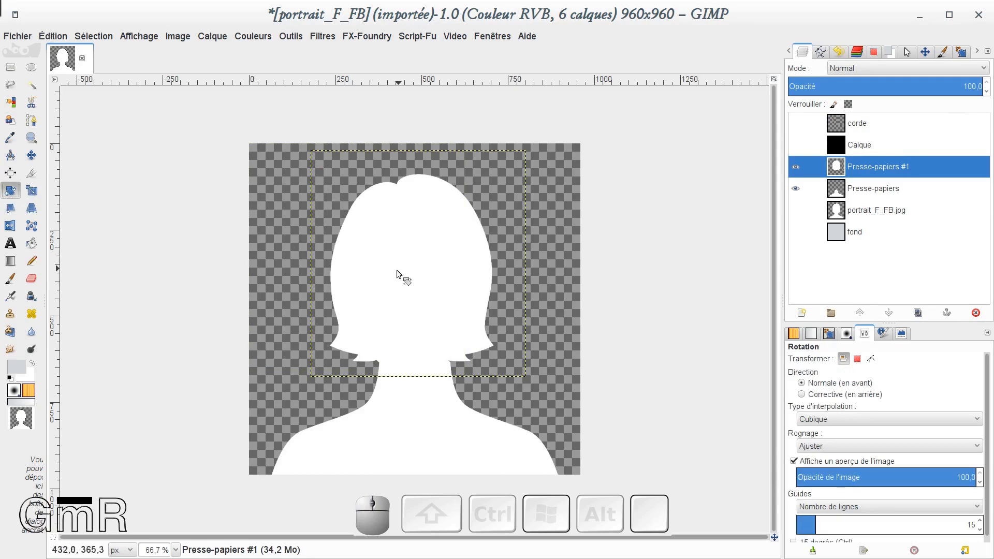
{"action": "left_click_drag", "start_coordinate": [412, 275], "coordinate": [408, 275]}
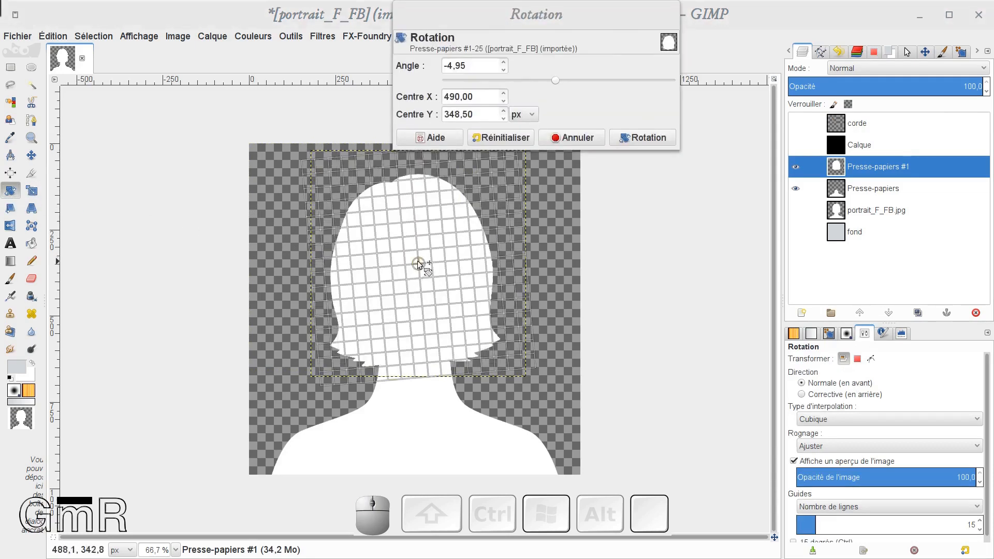
{"action": "left_click_drag", "start_coordinate": [475, 304], "coordinate": [535, 288]}
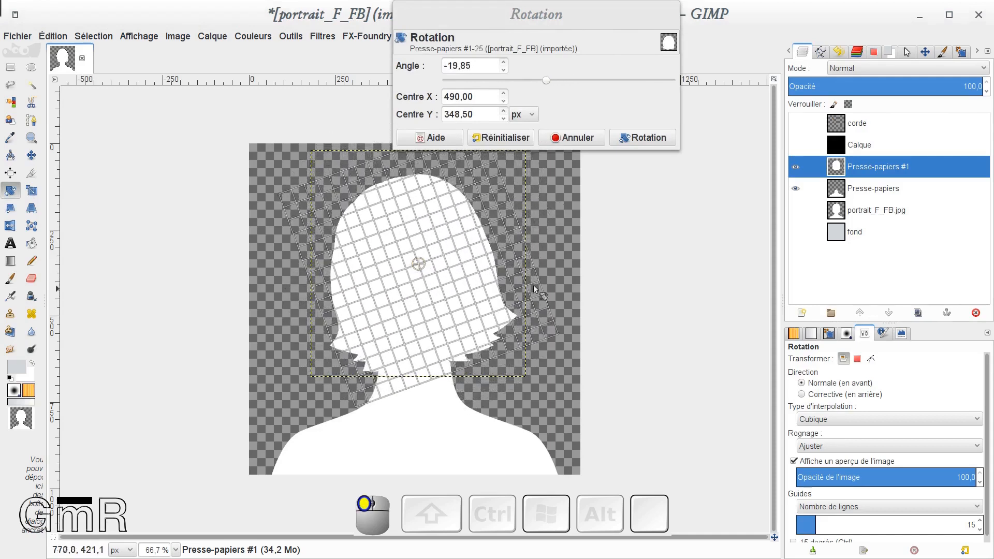
{"action": "left_click", "coordinate": [794, 166]}
{"action": "left_click_drag", "start_coordinate": [468, 312], "coordinate": [508, 165]}
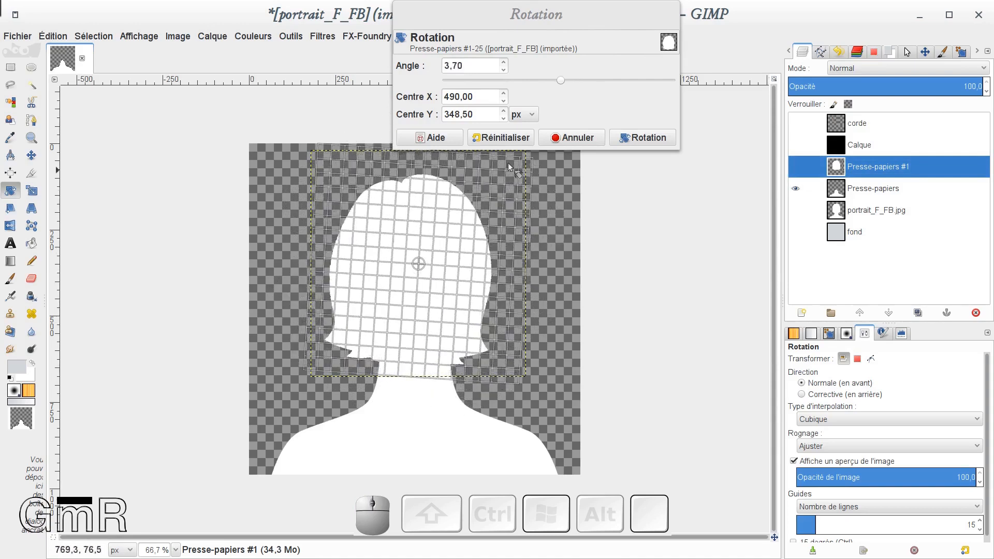
{"action": "left_click", "coordinate": [501, 139]}
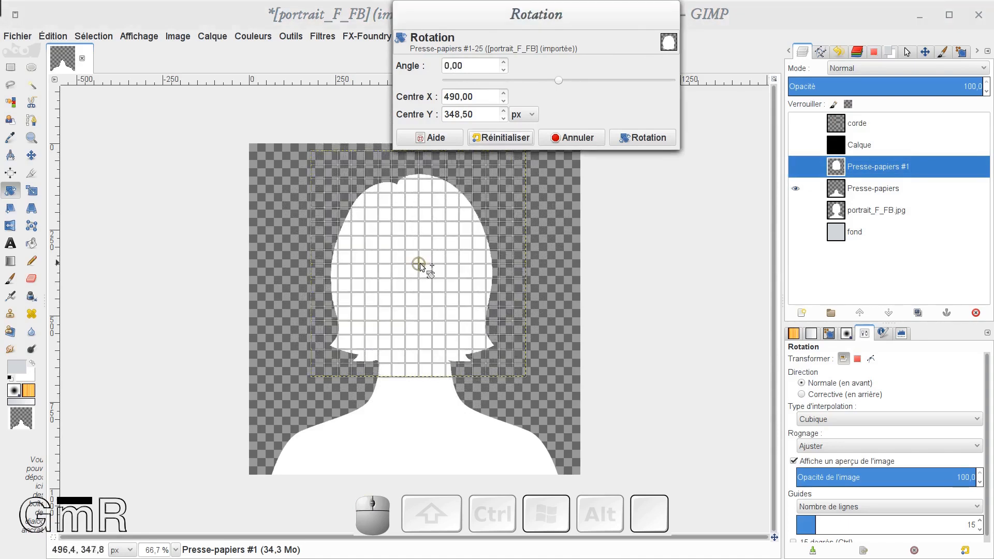
{"action": "left_click_drag", "start_coordinate": [418, 263], "coordinate": [417, 361]}
{"action": "left_click_drag", "start_coordinate": [427, 206], "coordinate": [378, 212]}
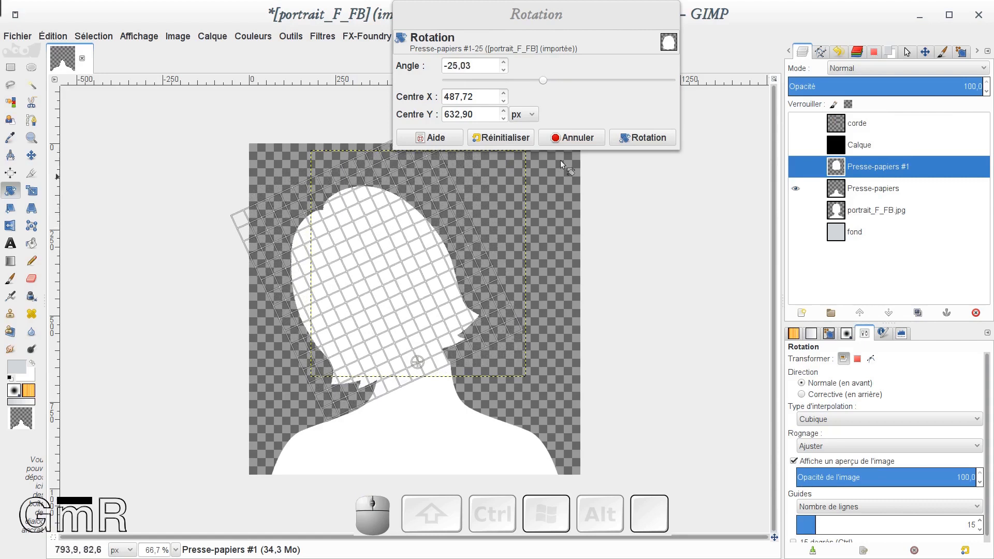
{"action": "left_click", "coordinate": [640, 136]}
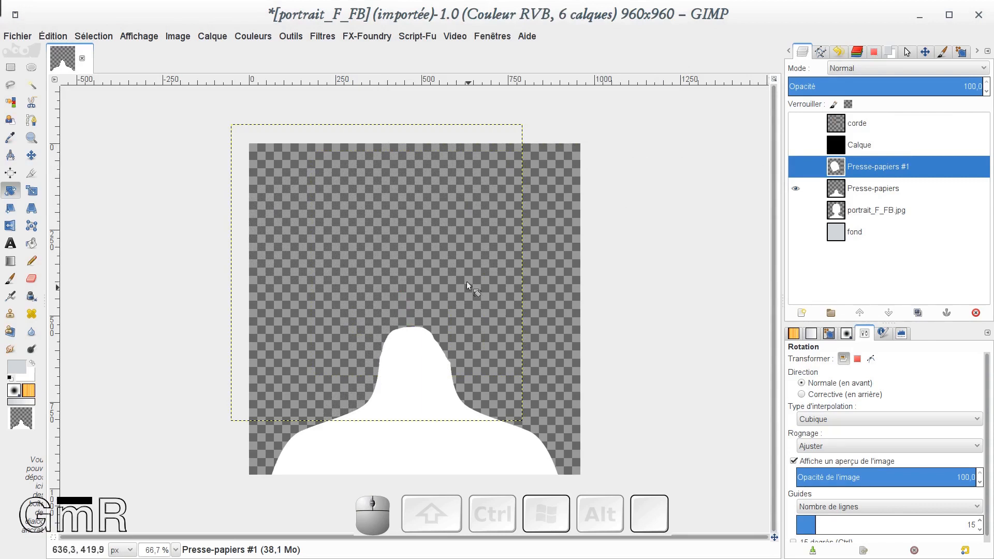
{"action": "left_click", "coordinate": [795, 166]}
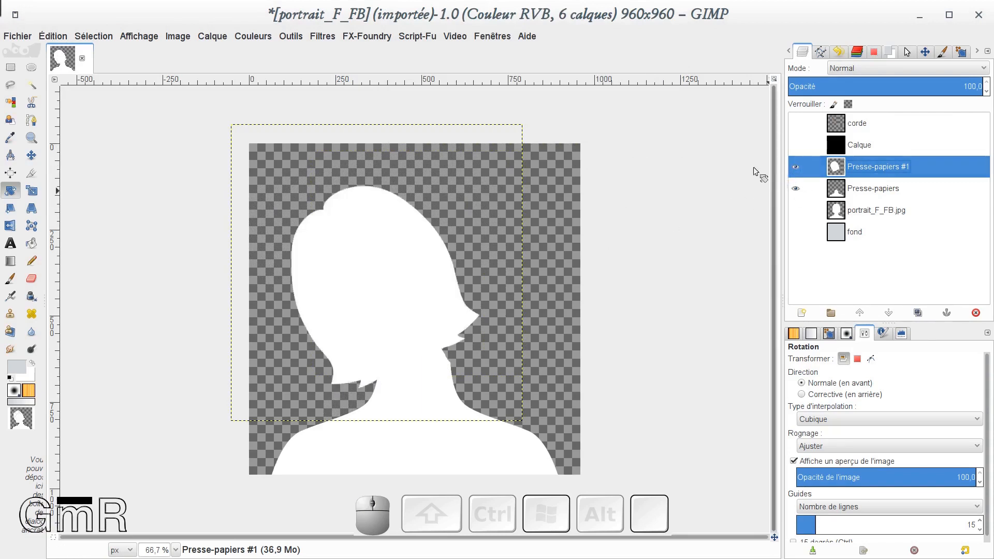
Nudge the rotated head slightly right and down onto the neck, and show the corde layer
{"action": "left_click", "coordinate": [31, 154]}
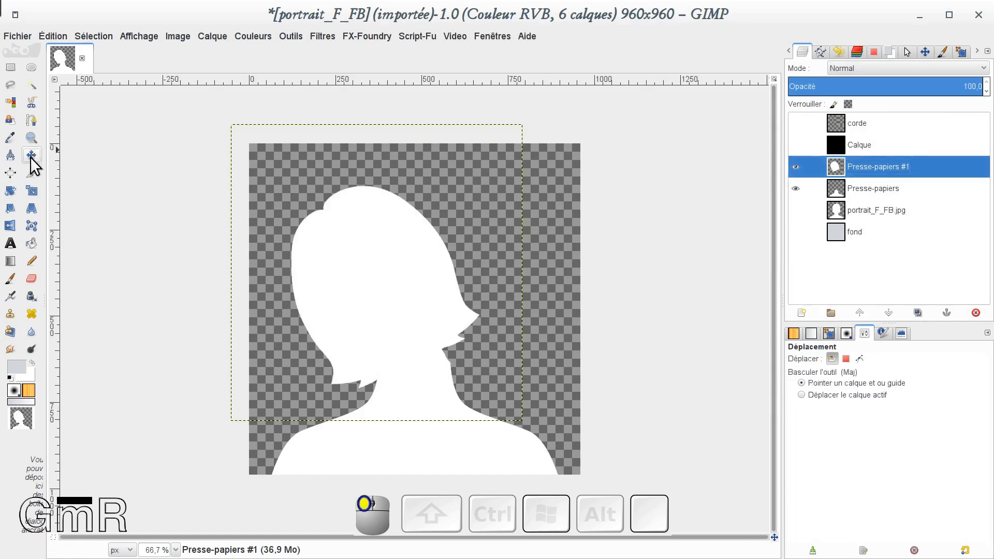
{"action": "mouse_move", "coordinate": [383, 317]}
{"action": "left_mouse_down"}
{"action": "mouse_move", "coordinate": [376, 269]}
{"action": "mouse_move", "coordinate": [392, 317]}
{"action": "left_mouse_up"}
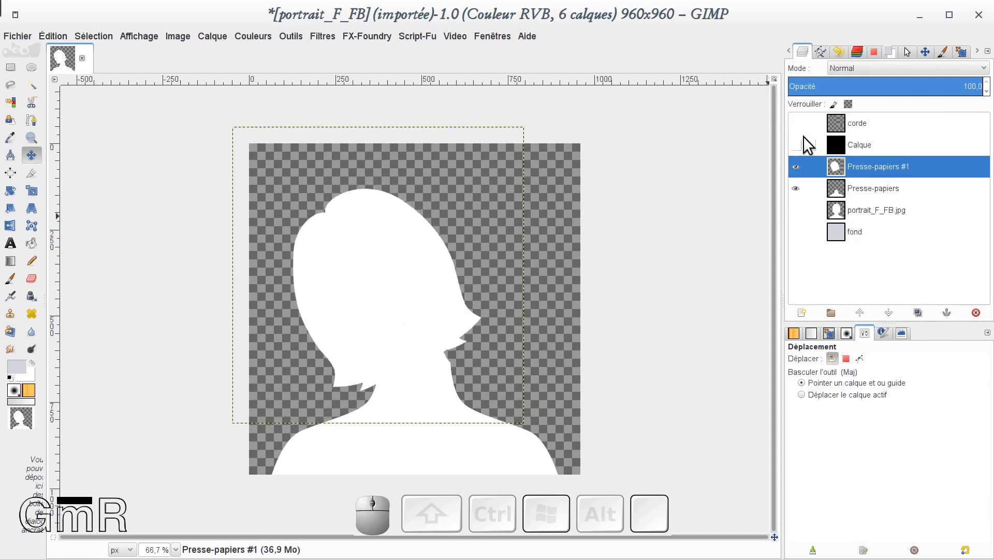
{"action": "left_click", "coordinate": [798, 122]}
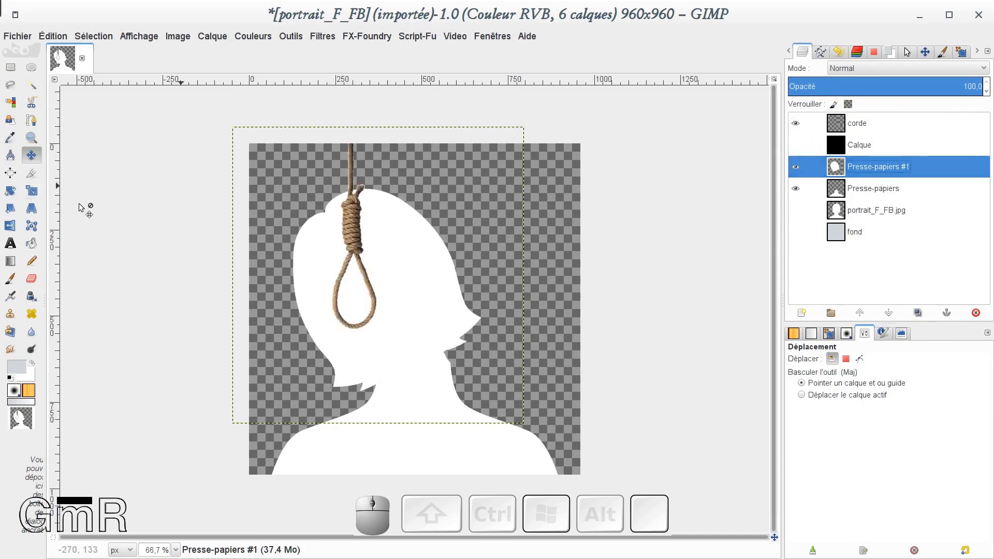
Enlarge the corde layer to 1320 x 890 px with the Scale tool, hiding the original rope during the preview
{"action": "left_click", "coordinate": [33, 191]}
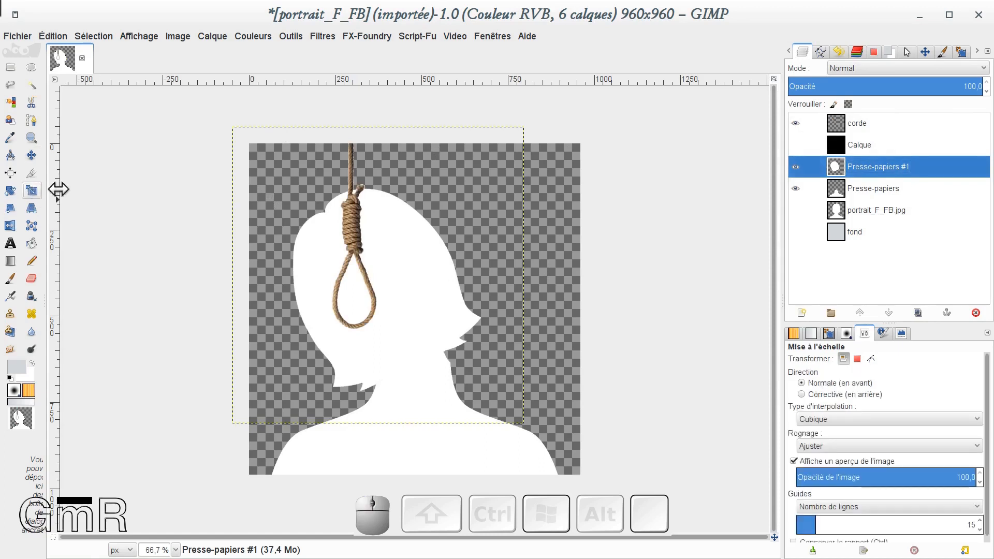
{"action": "left_click", "coordinate": [352, 226]}
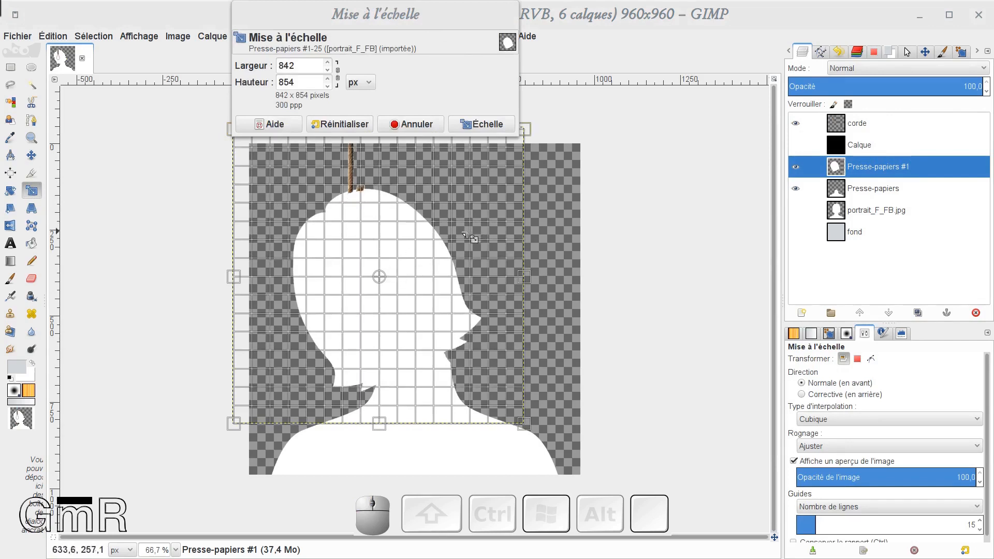
{"action": "left_click", "coordinate": [429, 127]}
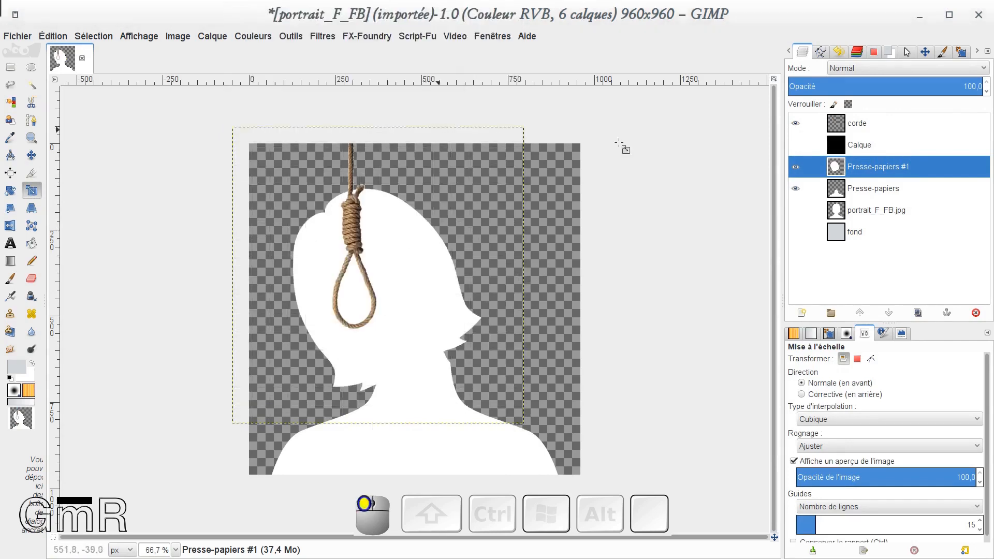
{"action": "left_click", "coordinate": [834, 123]}
{"action": "left_click", "coordinate": [356, 210]}
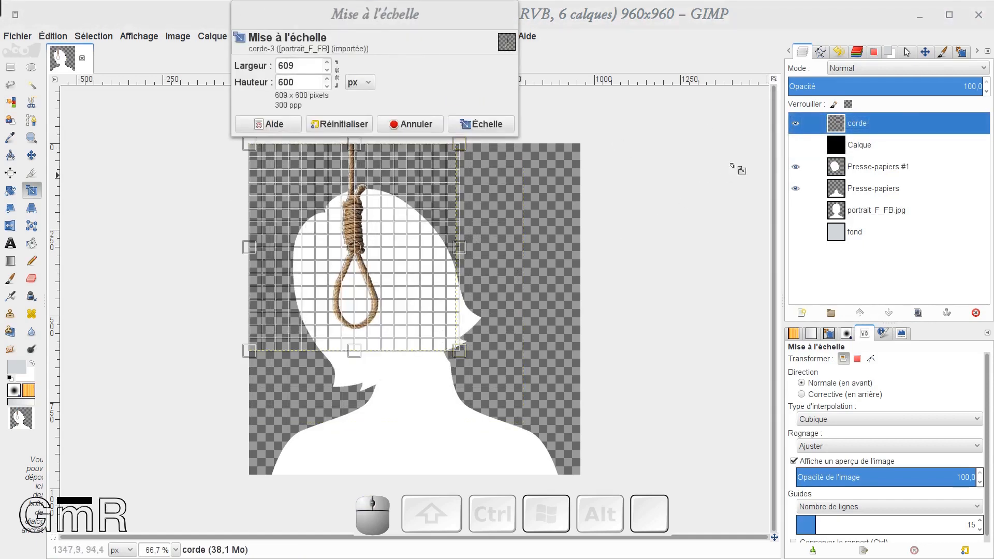
{"action": "left_click_drag", "start_coordinate": [476, 357], "coordinate": [525, 347]}
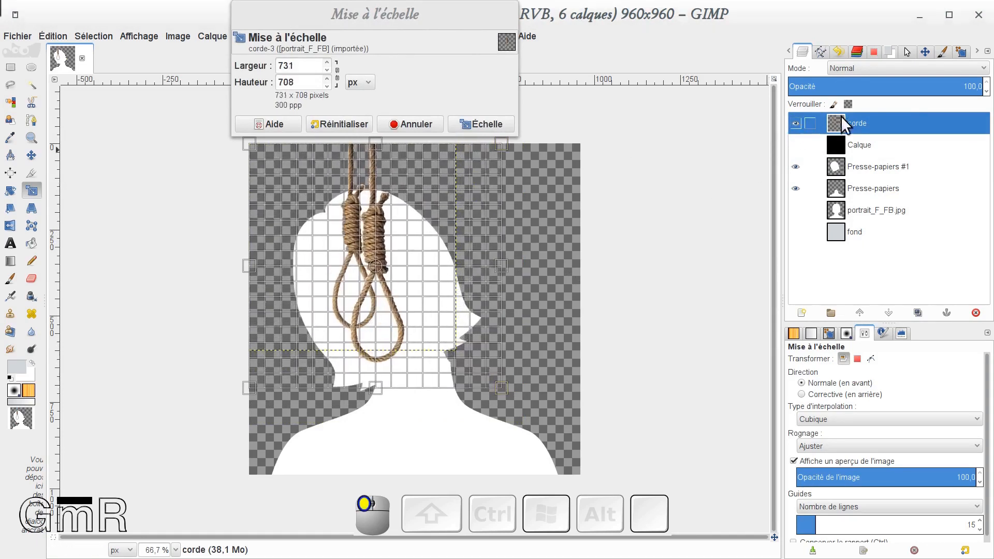
{"action": "left_click", "coordinate": [796, 124]}
{"action": "left_click_drag", "start_coordinate": [522, 404], "coordinate": [577, 449]}
{"action": "mouse_move", "coordinate": [239, 298]}
{"action": "left_mouse_down"}
{"action": "mouse_move", "coordinate": [220, 301]}
{"action": "mouse_move", "coordinate": [251, 299]}
{"action": "left_mouse_up"}
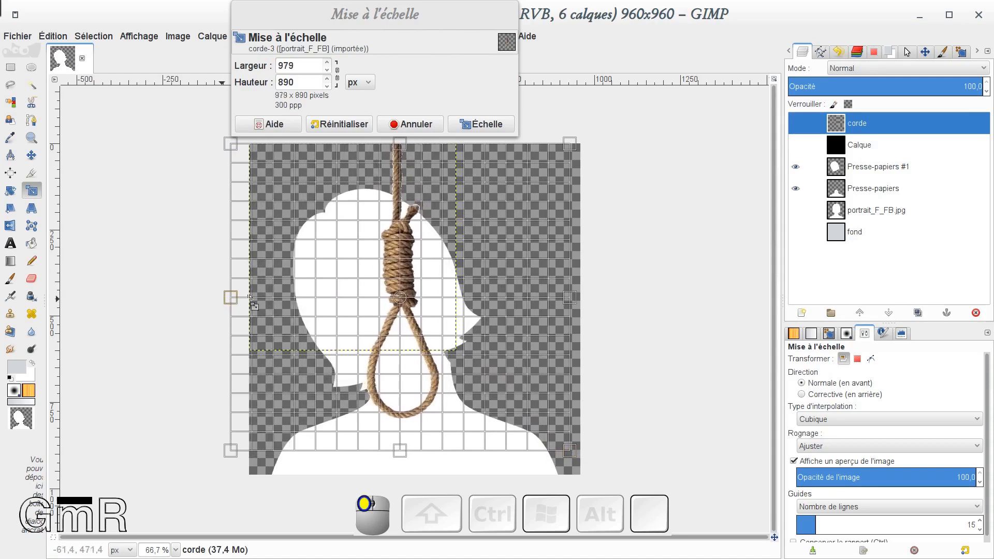
{"action": "left_click_drag", "start_coordinate": [577, 298], "coordinate": [685, 309]}
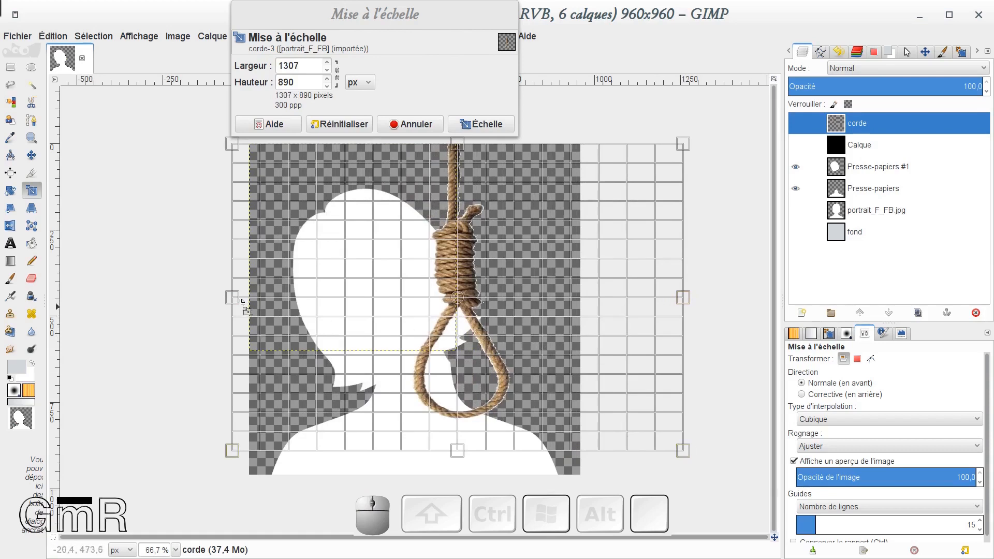
{"action": "left_click_drag", "start_coordinate": [232, 303], "coordinate": [227, 303]}
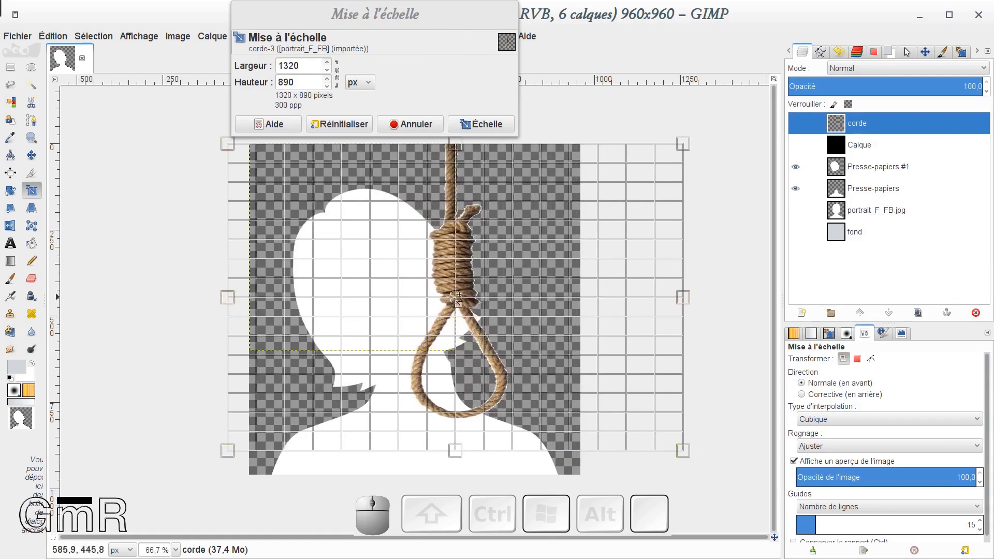
Shift the enlarged rope left and slightly up over the neck, apply the scaling and show the corde layer again
{"action": "left_click_drag", "start_coordinate": [457, 297], "coordinate": [408, 286]}
{"action": "left_click", "coordinate": [495, 126]}
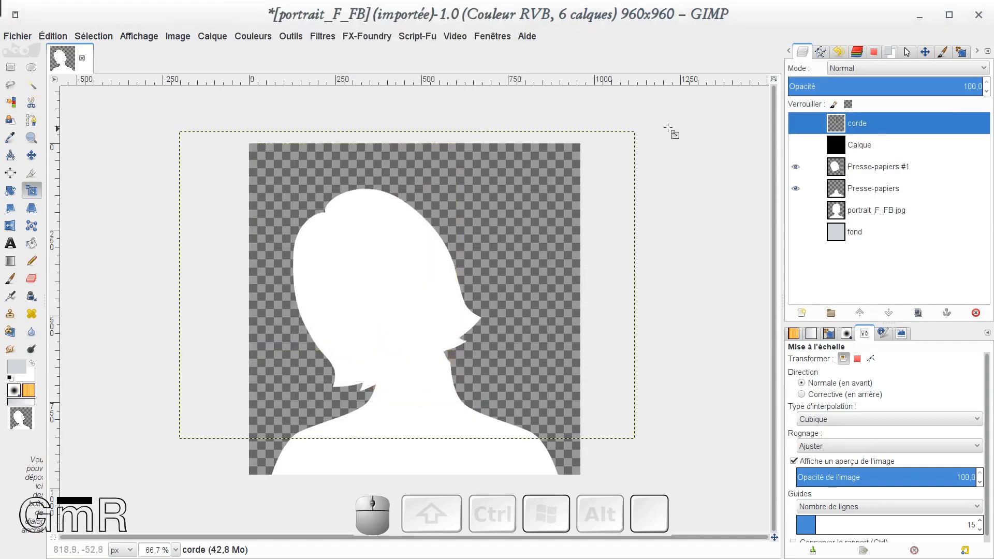
{"action": "left_click", "coordinate": [796, 124]}
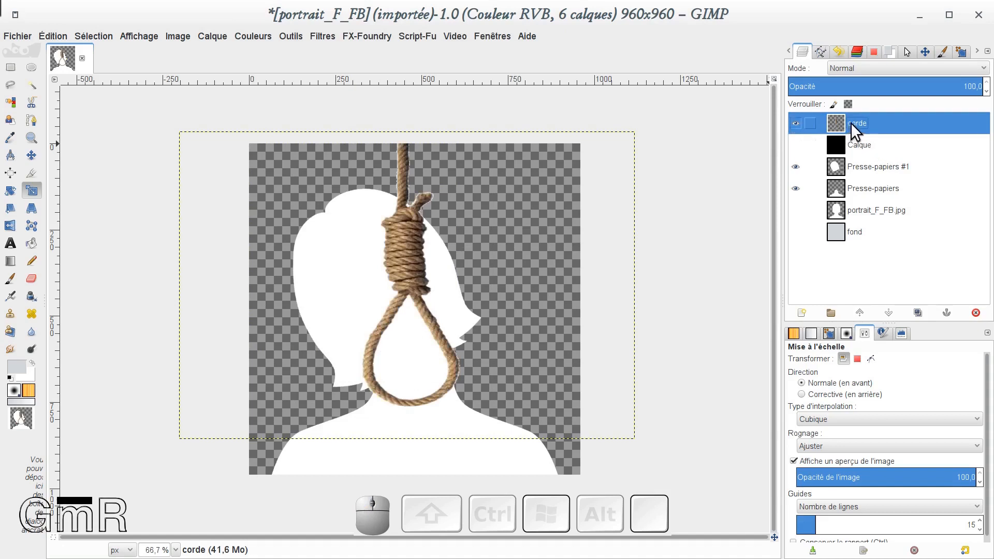
Fit the corde layer to the image dimensions and delete the black Calque layer
{"action": "right_click", "coordinate": [936, 124]}
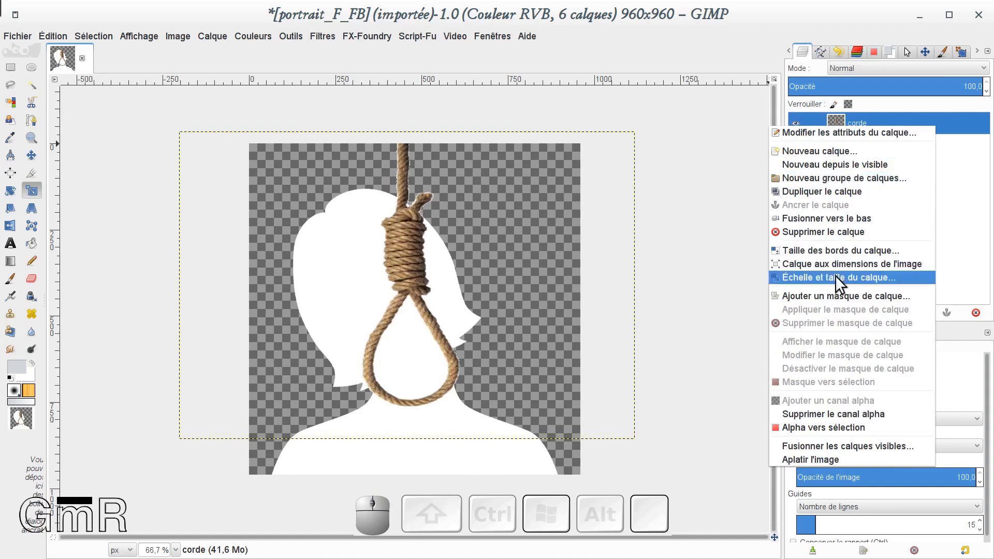
{"action": "left_click", "coordinate": [810, 258]}
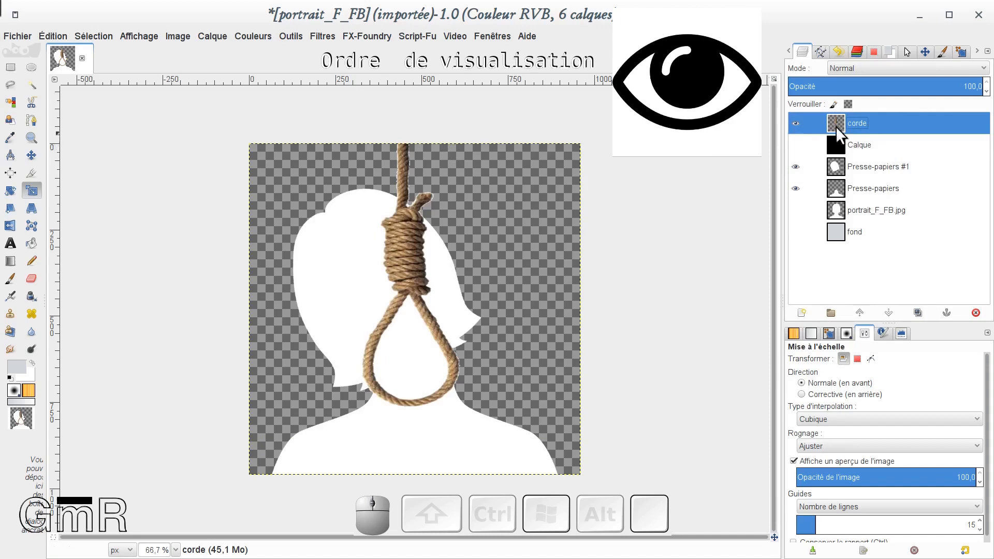
{"action": "left_click", "coordinate": [836, 141]}
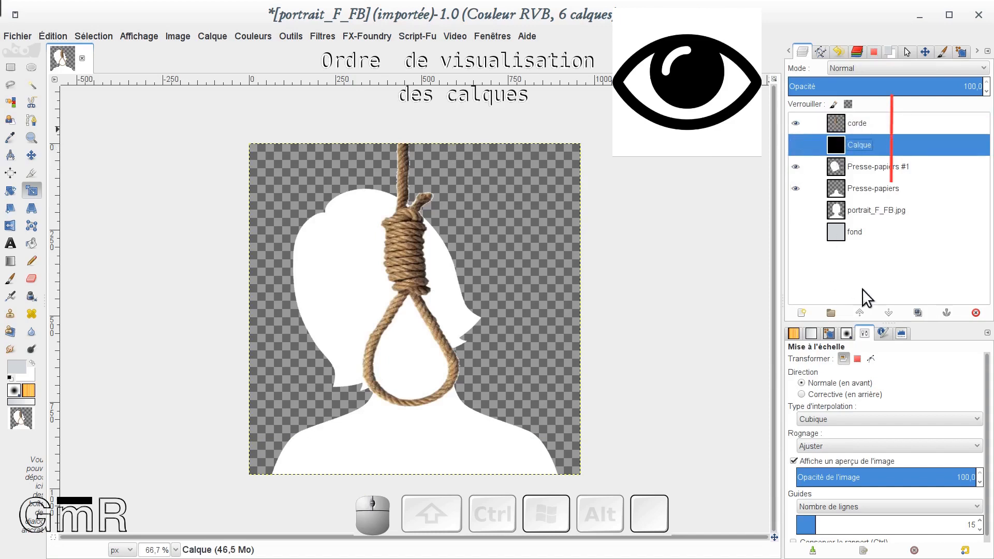
{"action": "left_click", "coordinate": [976, 313]}
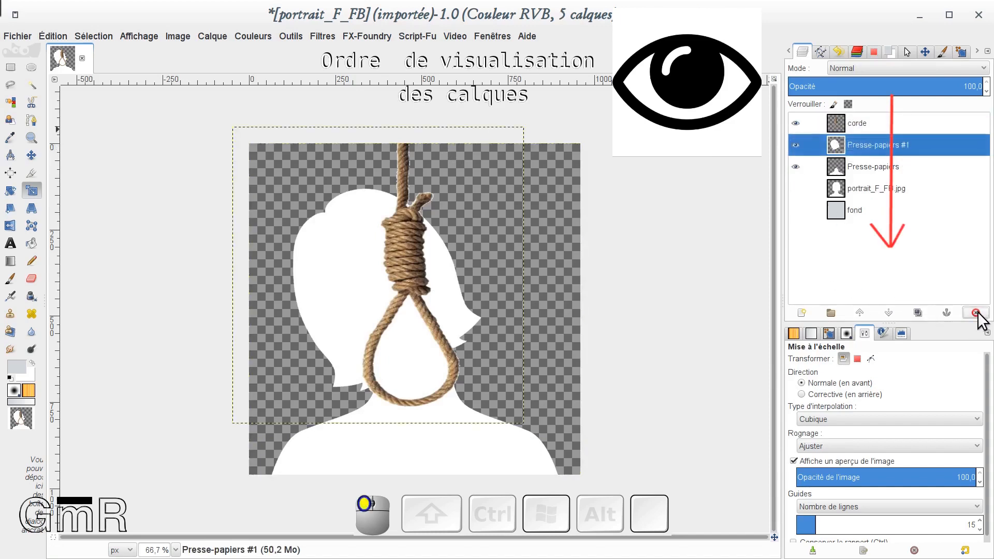
Show the fond layer and reorder the layers so the body is on top, the rope beneath it and the tilted head below the rope
{"action": "left_click", "coordinate": [797, 209]}
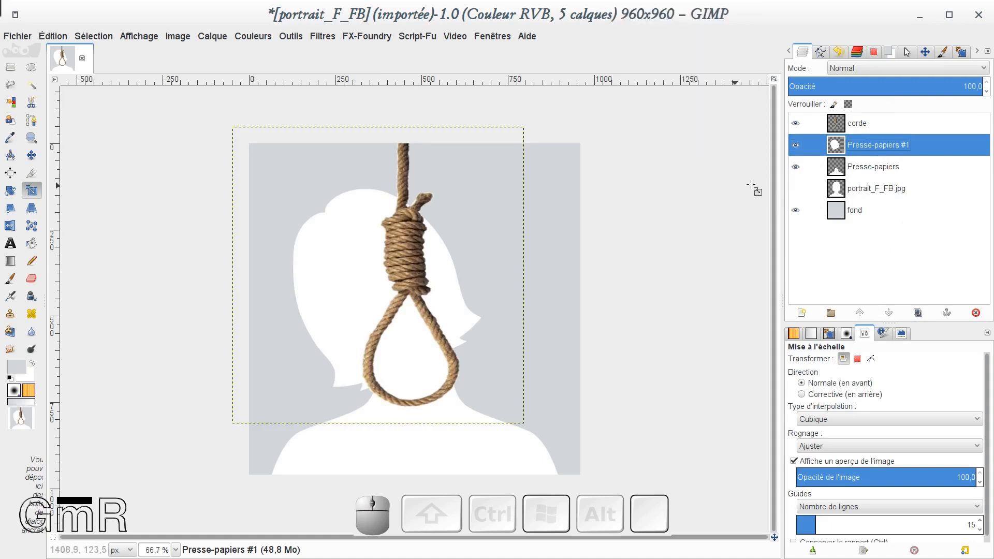
{"action": "left_click", "coordinate": [840, 125]}
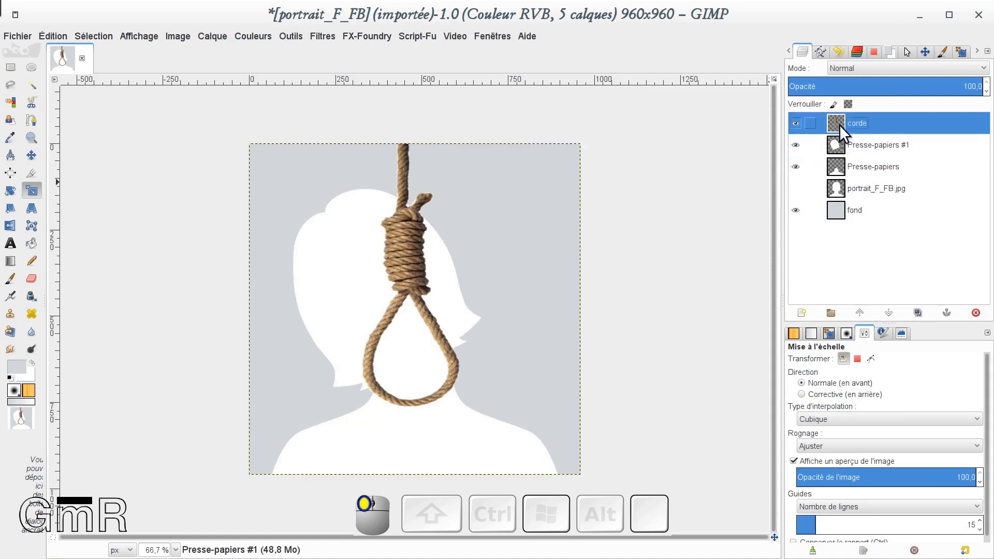
{"action": "left_click", "coordinate": [888, 312]}
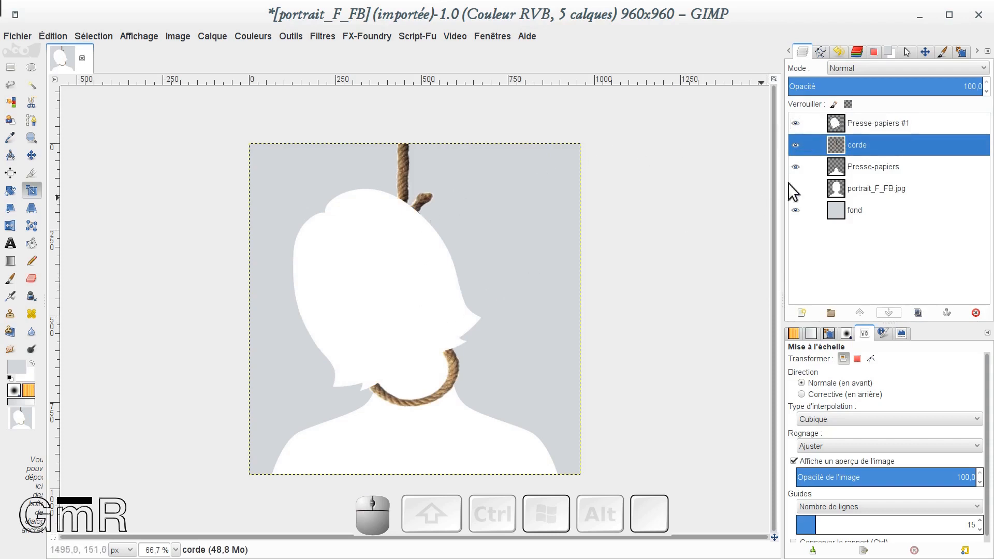
{"action": "left_click", "coordinate": [890, 314]}
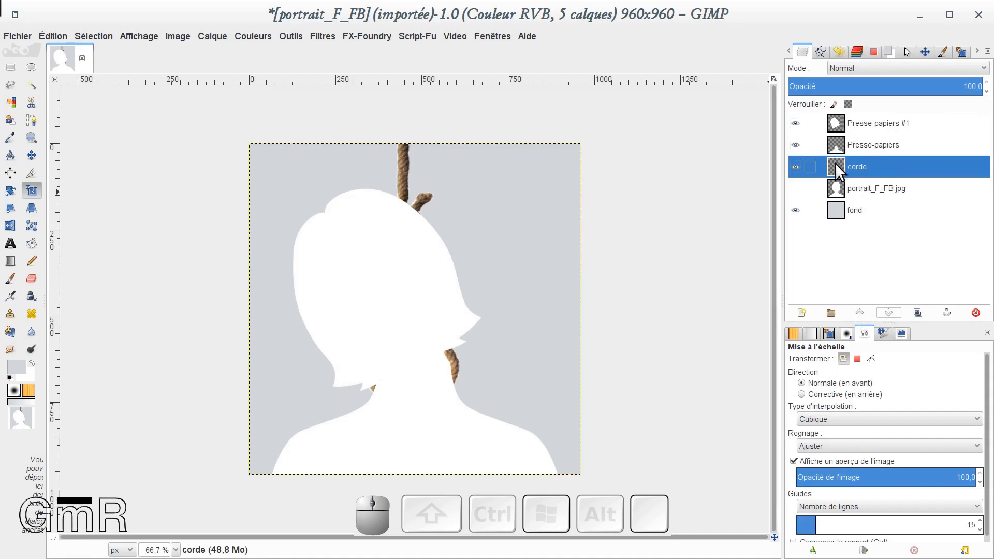
{"action": "left_click", "coordinate": [840, 123]}
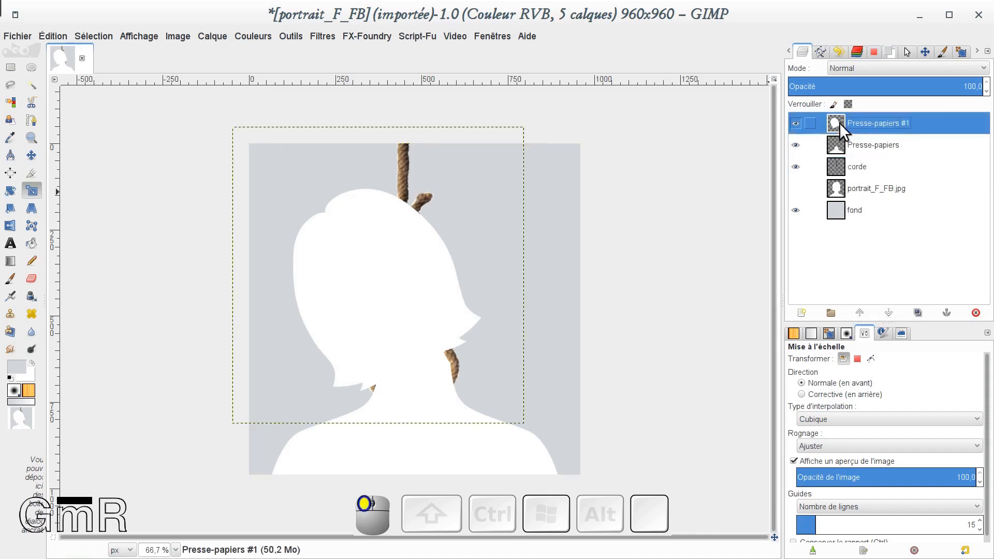
{"action": "left_click", "coordinate": [888, 313]}
{"action": "left_click", "coordinate": [890, 310]}
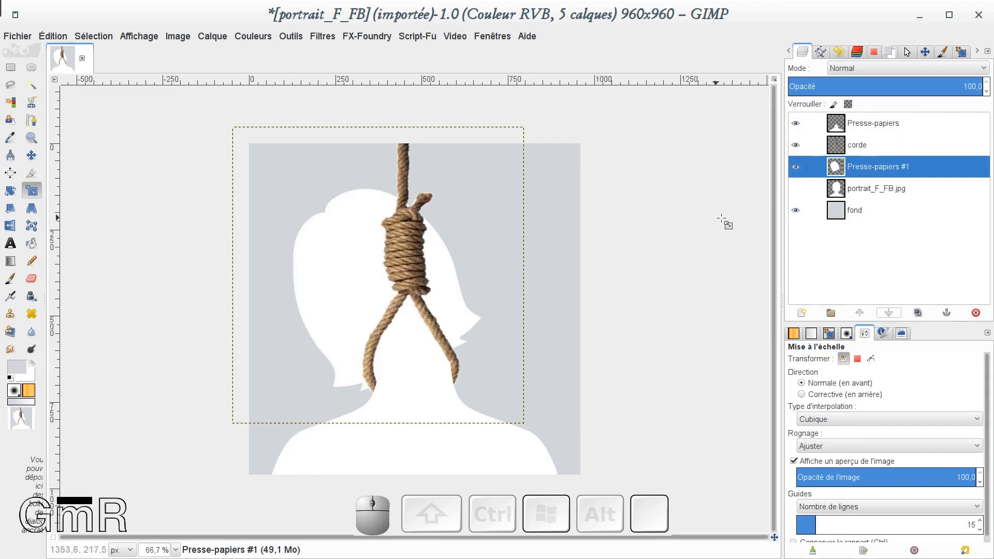
Hide the fond layer and fit both the head and body layers to the image dimensions
{"action": "left_click", "coordinate": [796, 209]}
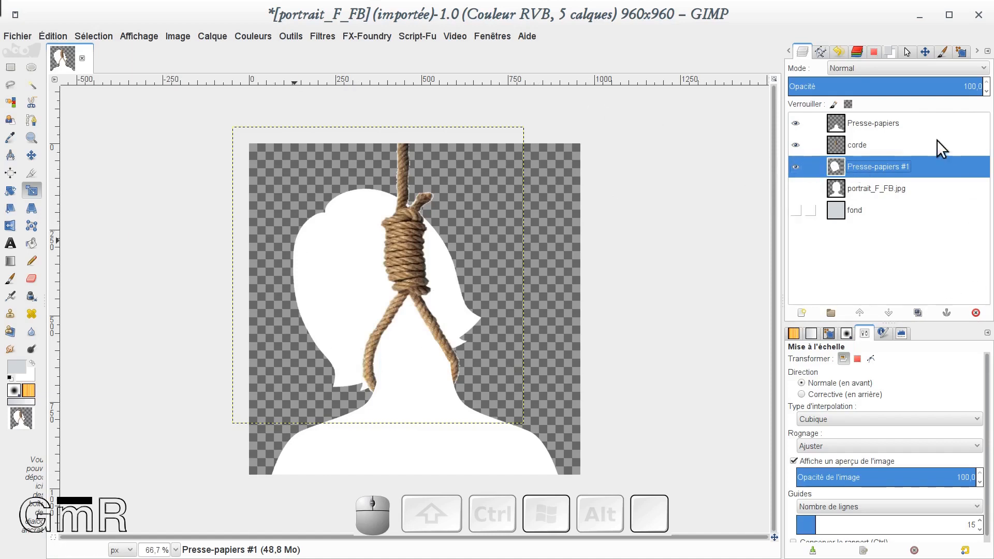
{"action": "right_click", "coordinate": [903, 169]}
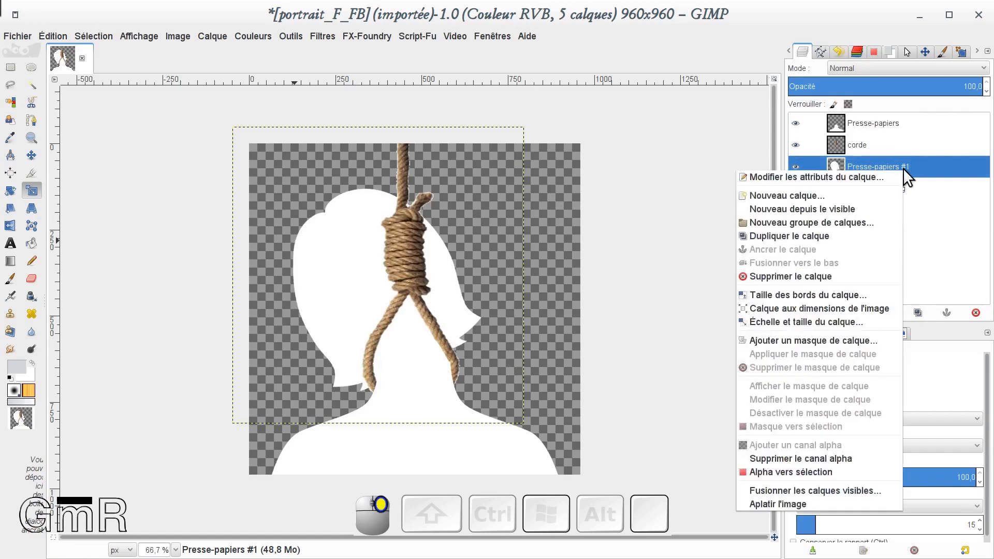
{"action": "left_click", "coordinate": [841, 310]}
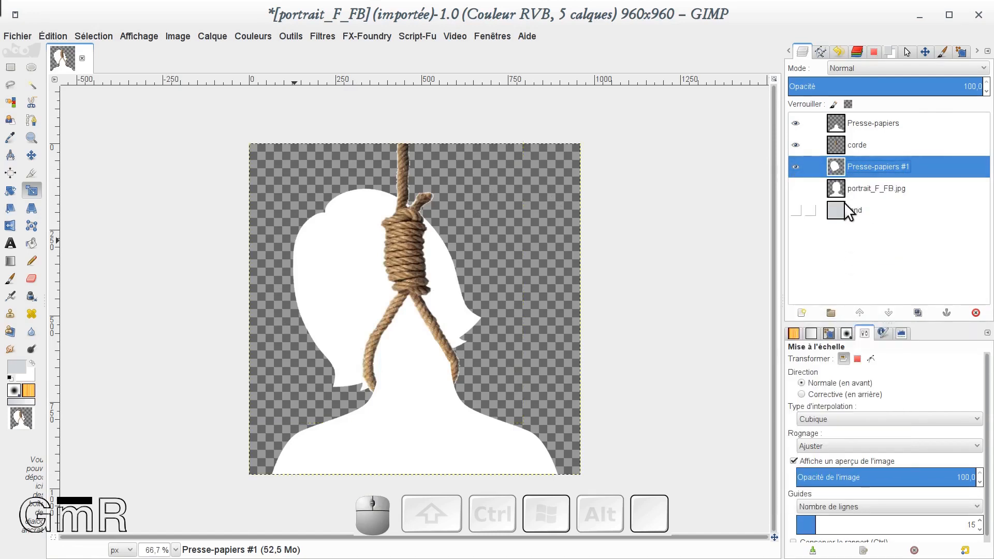
{"action": "left_click", "coordinate": [850, 123]}
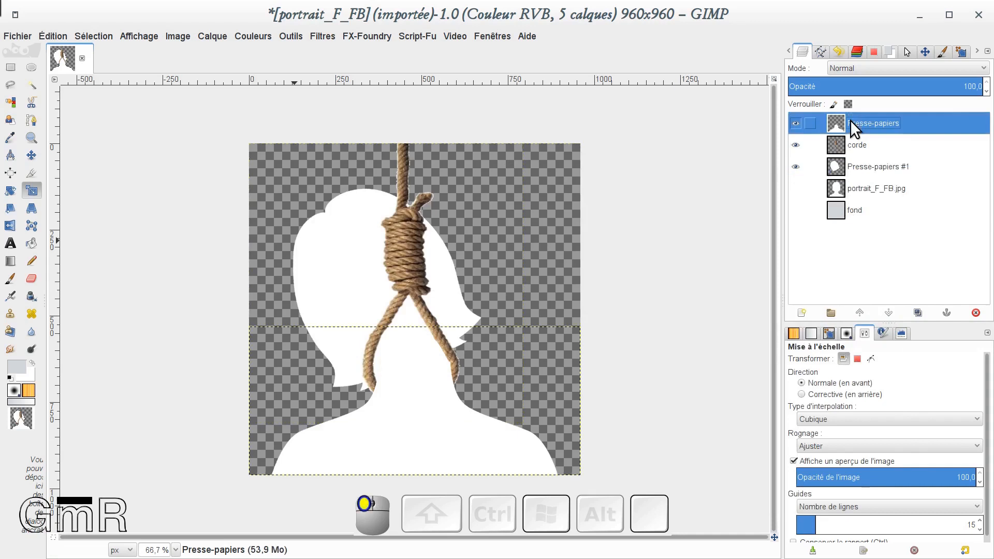
{"action": "right_click", "coordinate": [848, 121]}
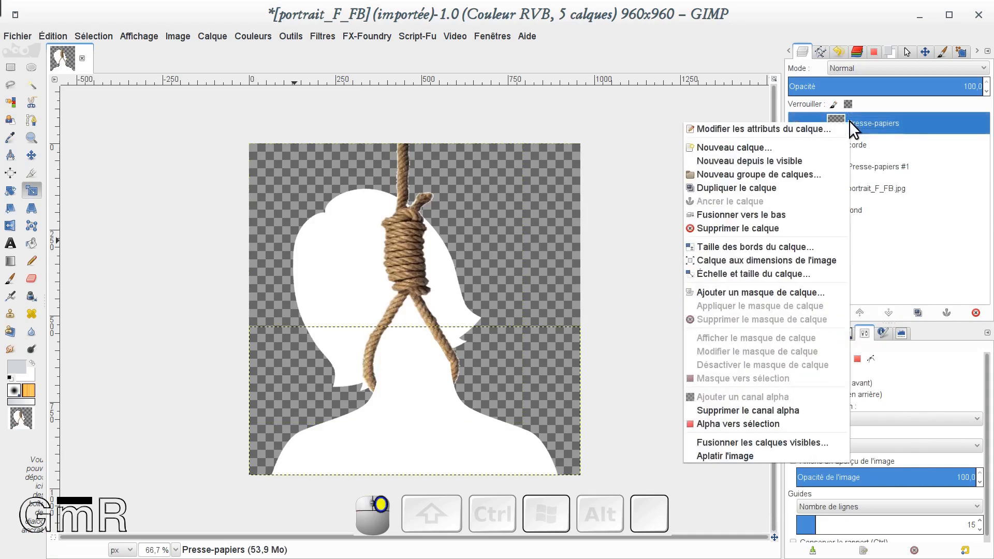
{"action": "left_click", "coordinate": [820, 255]}
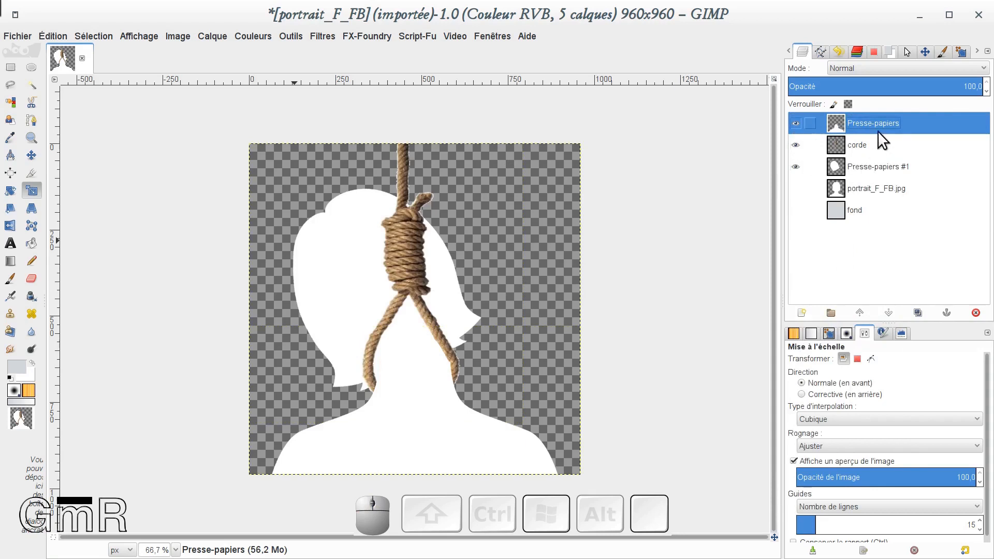
Create a new layer from the visible content and hide the body, rope and head layers beneath it
{"action": "right_click", "coordinate": [872, 117]}
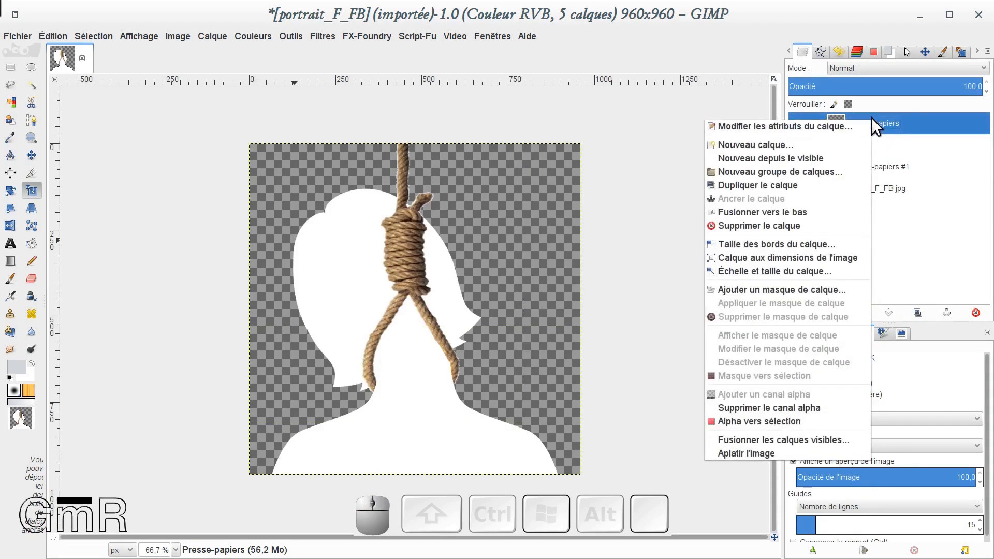
{"action": "left_click", "coordinate": [805, 154]}
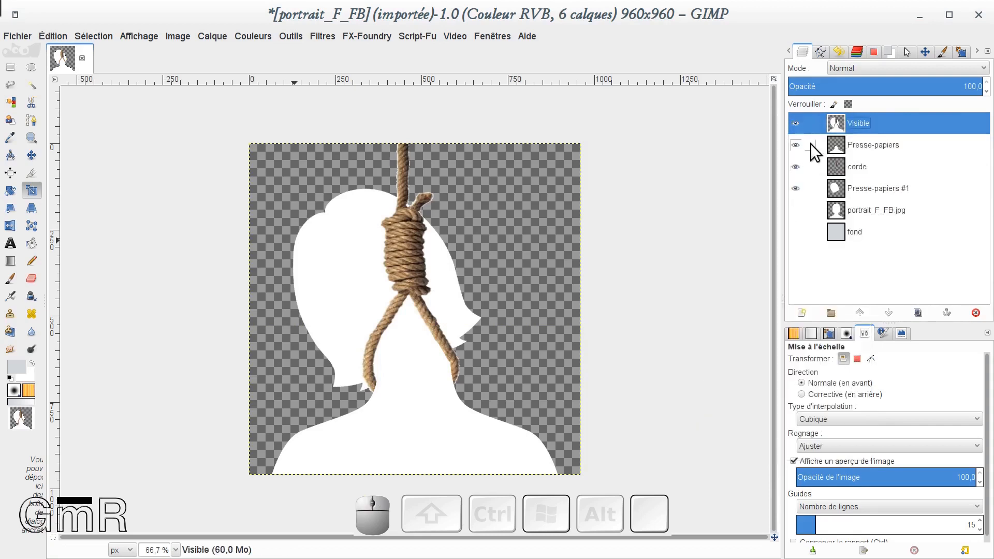
{"action": "left_click", "coordinate": [795, 145]}
{"action": "left_click", "coordinate": [797, 167]}
Set up a drop shadow for the Visible layer with X offset 34, Y offset 38 and resizing disallowed
{"action": "left_click", "coordinate": [321, 40]}
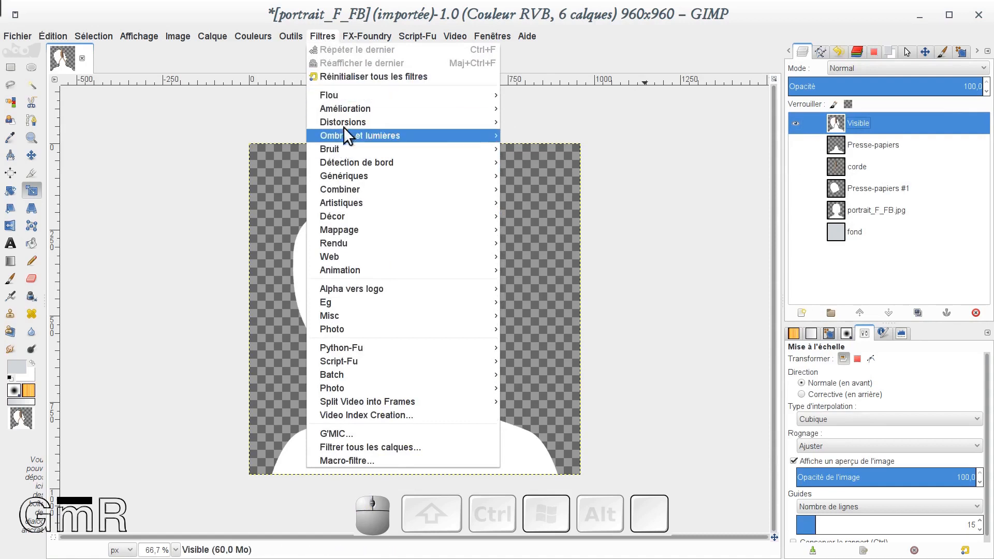
{"action": "left_click", "coordinate": [346, 134]}
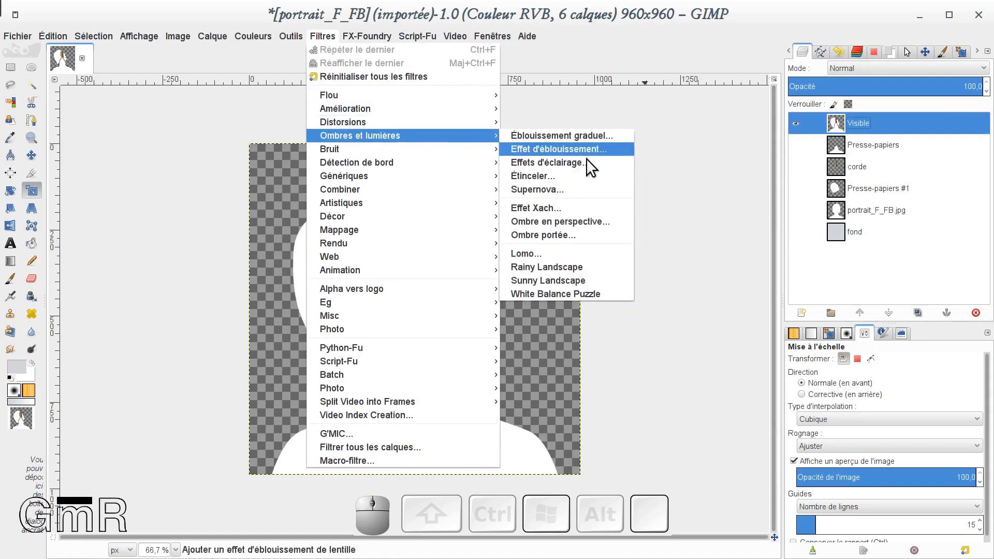
{"action": "left_click", "coordinate": [558, 233]}
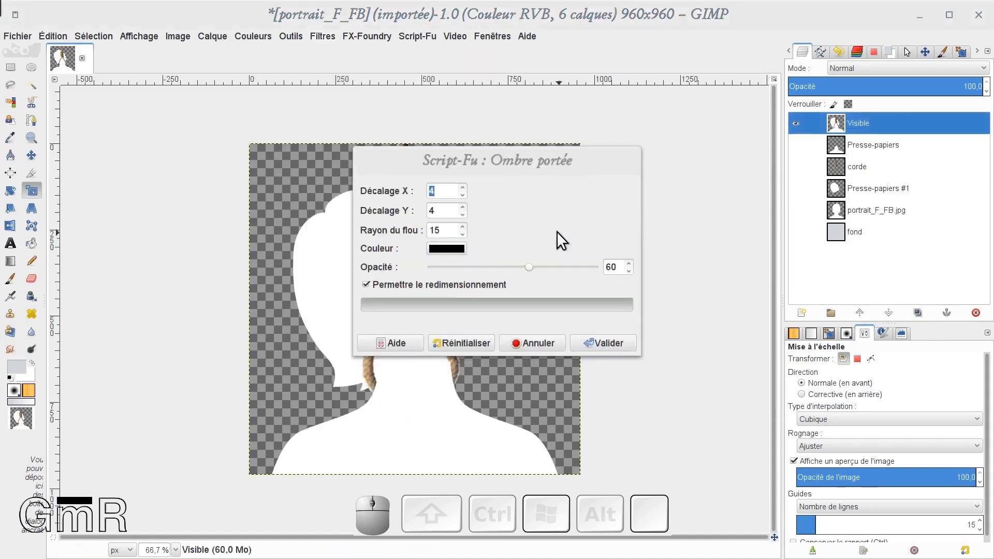
{"action": "left_click", "coordinate": [463, 187]}
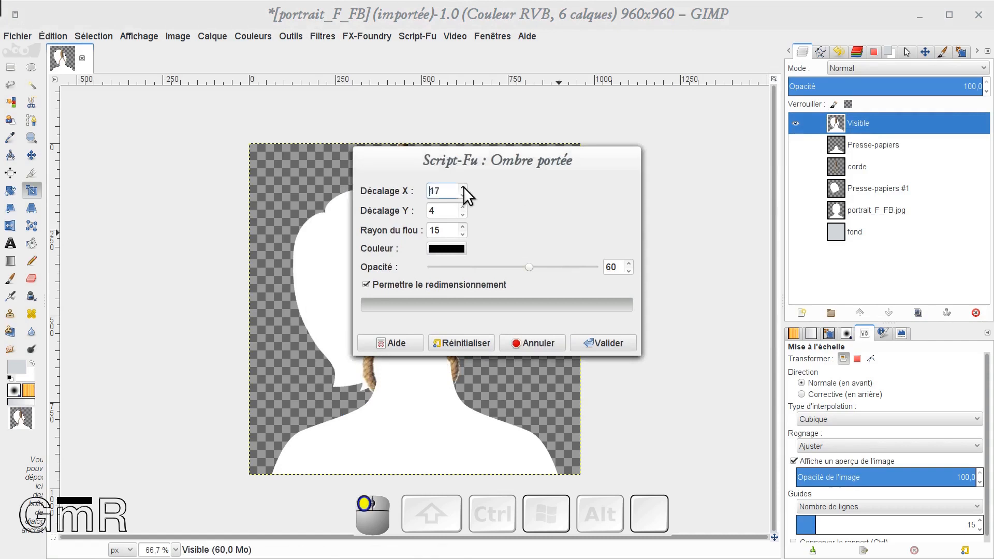
{"action": "left_click", "coordinate": [465, 206]}
{"action": "left_click", "coordinate": [464, 206]}
{"action": "left_click", "coordinate": [464, 206]}
{"action": "left_click", "coordinate": [367, 287]}
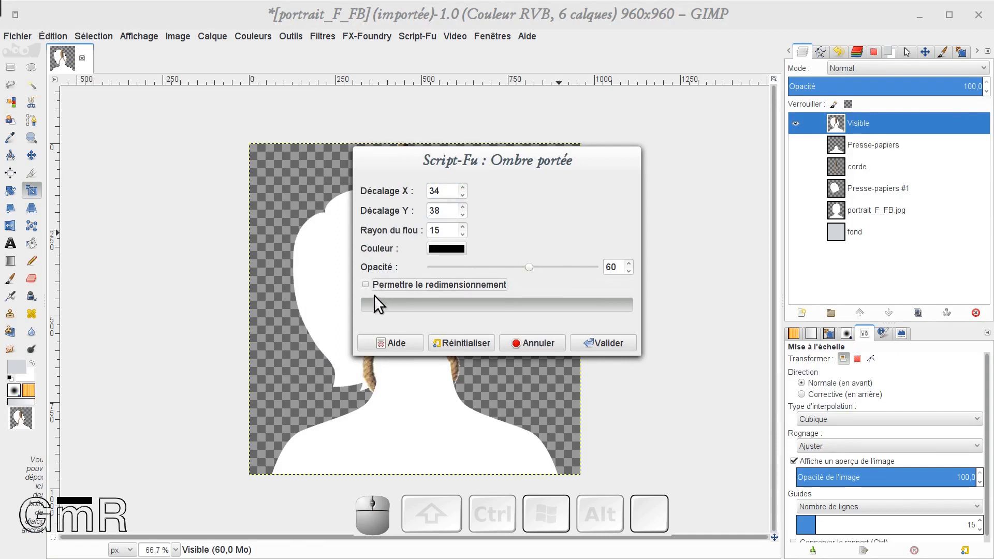
Adjust the shadow's blur radius and apply the black drop shadow at 60 opacity
{"action": "left_click", "coordinate": [463, 227]}
{"action": "left_click", "coordinate": [463, 227]}
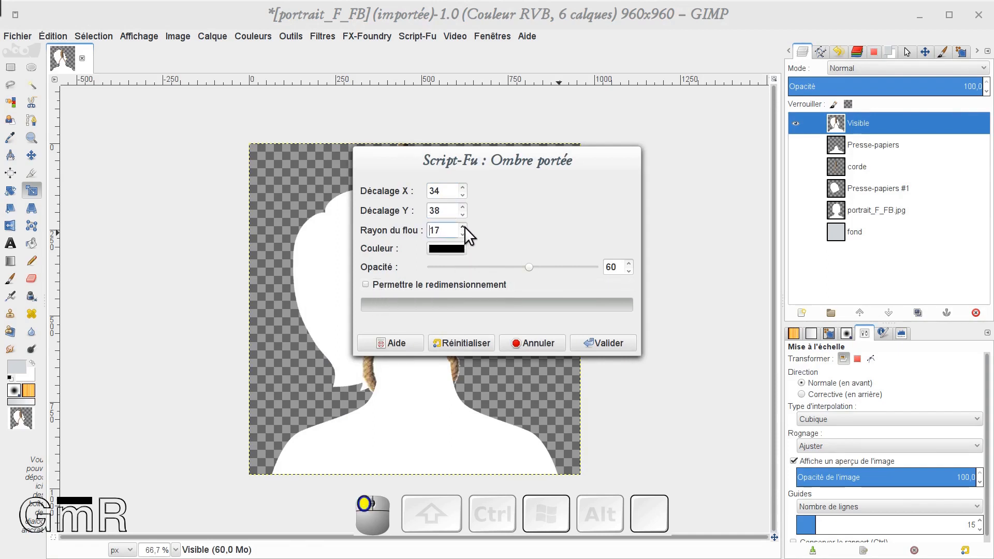
{"action": "left_click", "coordinate": [463, 227]}
{"action": "left_click", "coordinate": [462, 234]}
{"action": "left_click", "coordinate": [609, 340]}
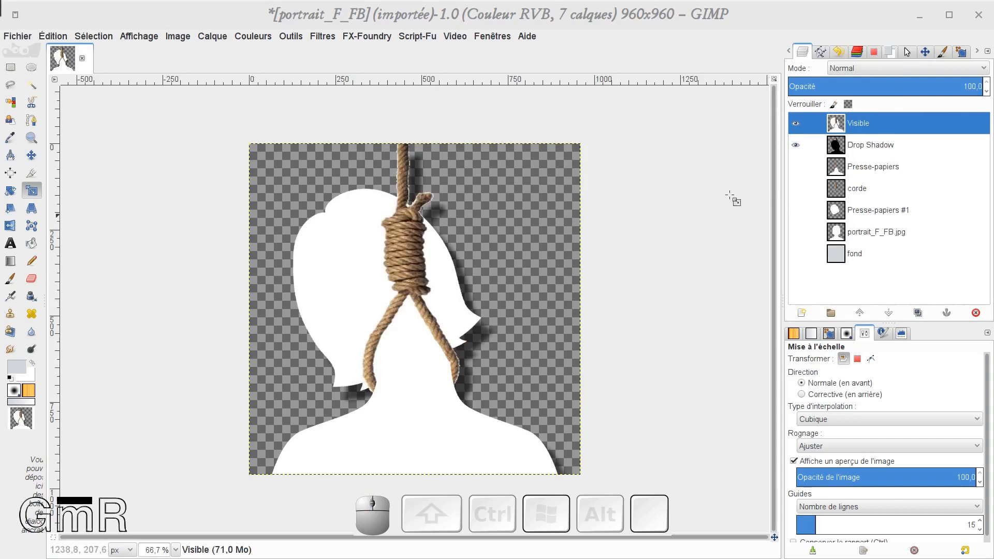
Check the shadow with the Visible layer briefly hidden, and move the Drop Shadow layer right and up using the active-layer move mode
{"action": "left_click", "coordinate": [795, 123]}
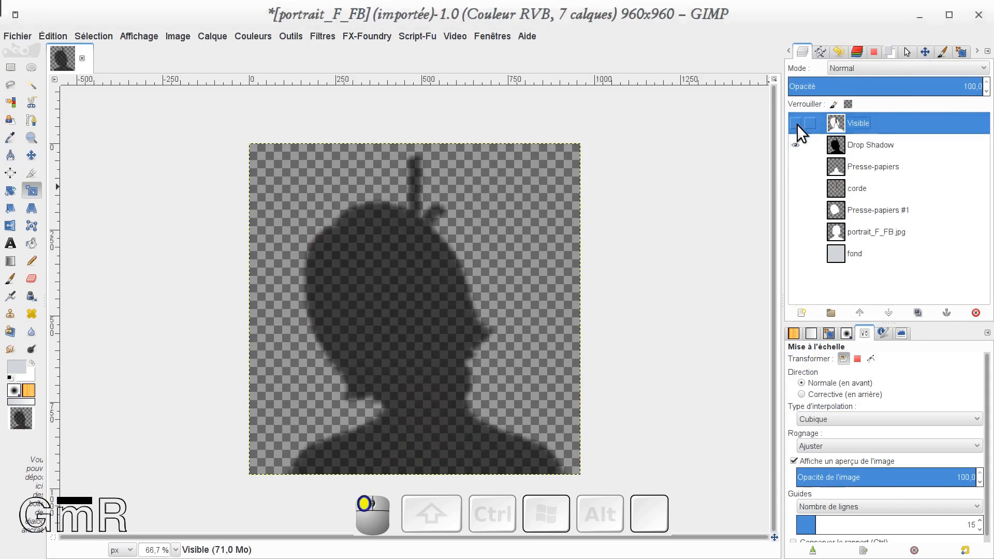
{"action": "left_click", "coordinate": [795, 123]}
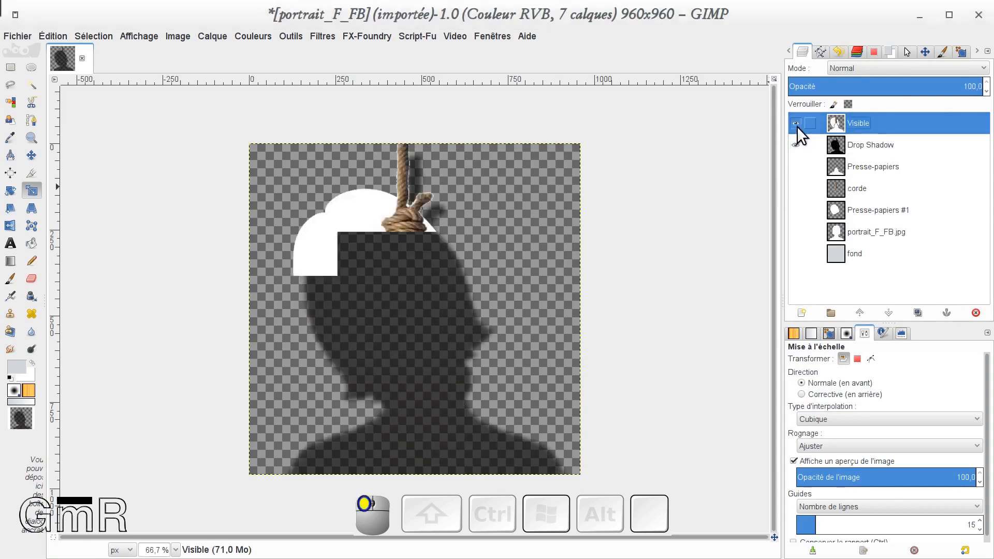
{"action": "left_click", "coordinate": [835, 147]}
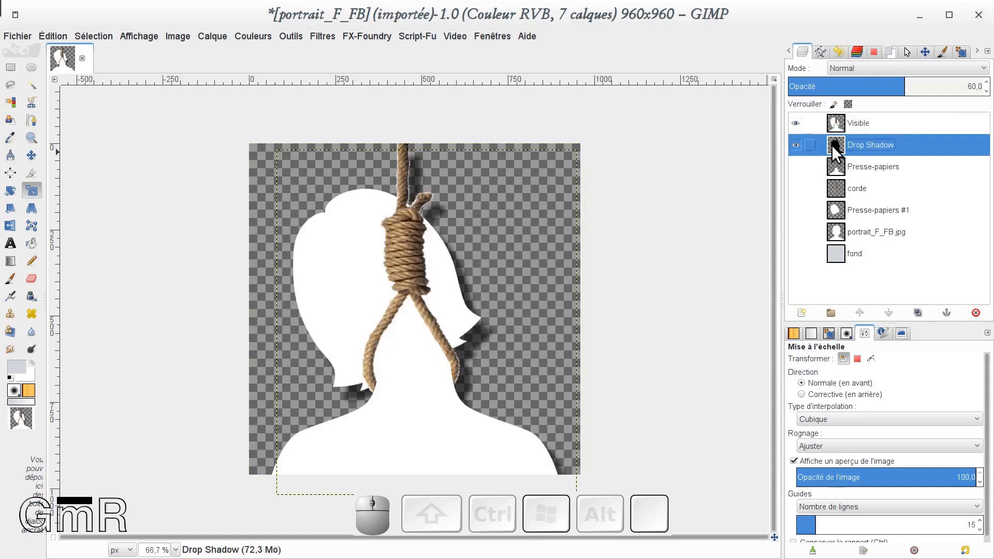
{"action": "left_click", "coordinate": [28, 157]}
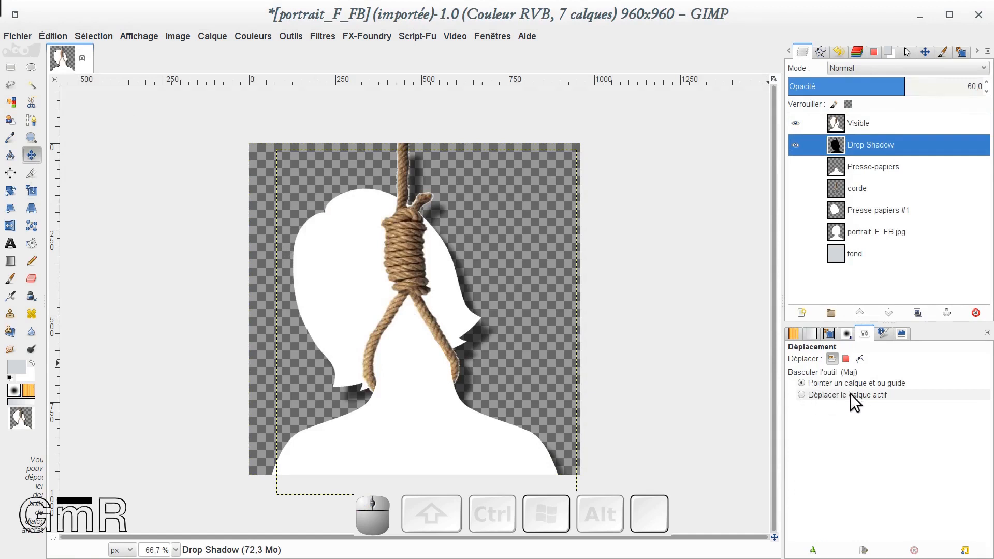
{"action": "left_click", "coordinate": [826, 393]}
{"action": "left_click_drag", "start_coordinate": [478, 333], "coordinate": [489, 309]}
{"action": "left_click_drag", "start_coordinate": [443, 225], "coordinate": [461, 229]}
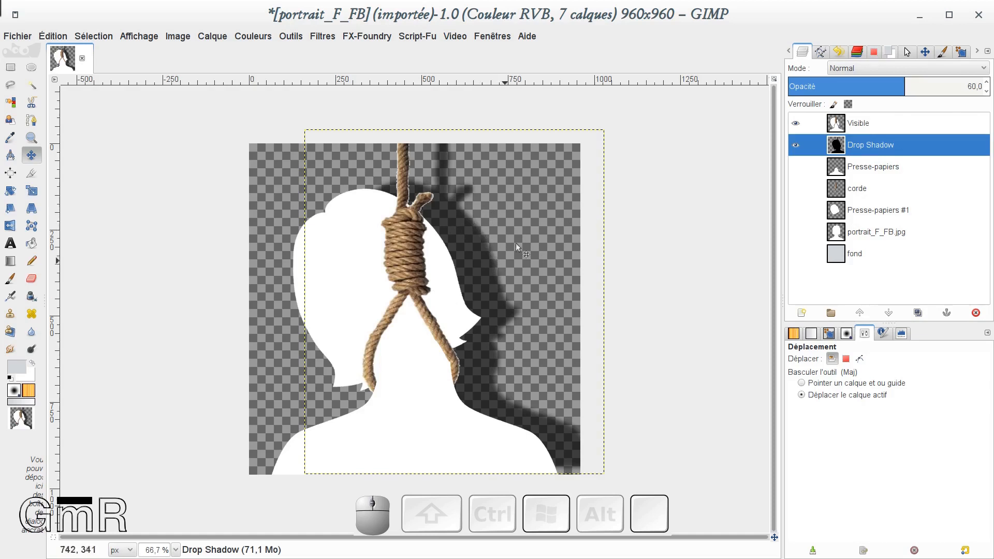
Hide the Visible layer and set the foreground colour to black
{"action": "left_click", "coordinate": [795, 124]}
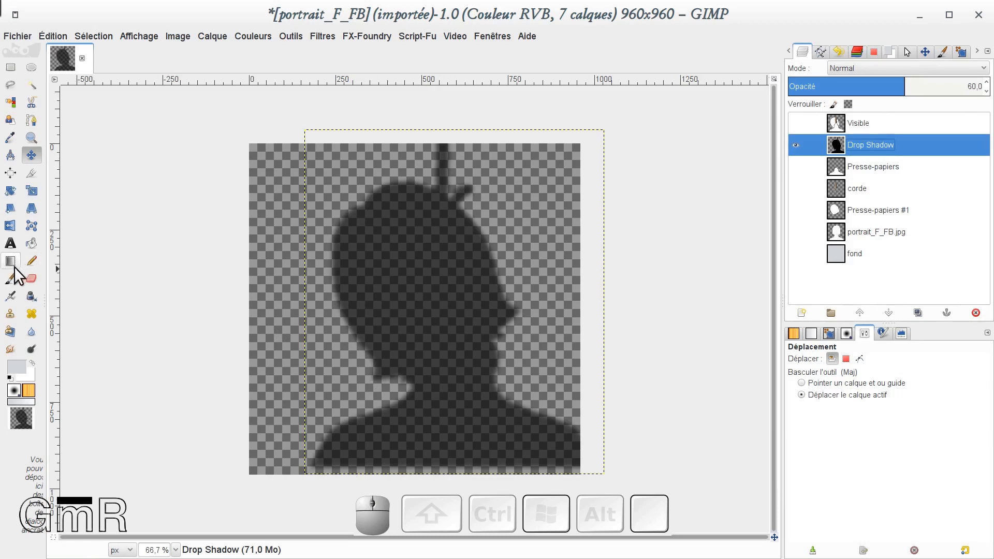
{"action": "left_click", "coordinate": [16, 367]}
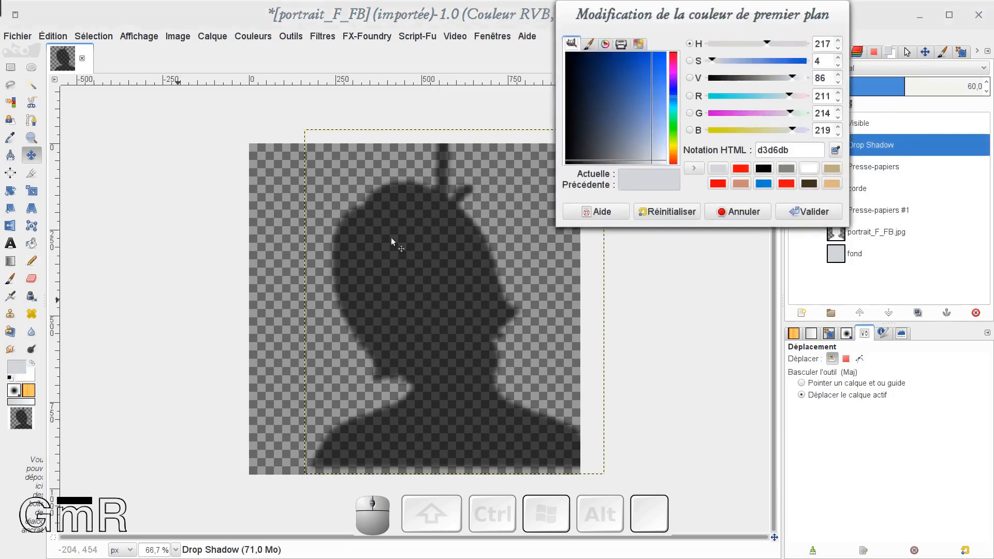
{"action": "left_click", "coordinate": [835, 150]}
{"action": "left_click", "coordinate": [764, 169]}
{"action": "left_click", "coordinate": [809, 211]}
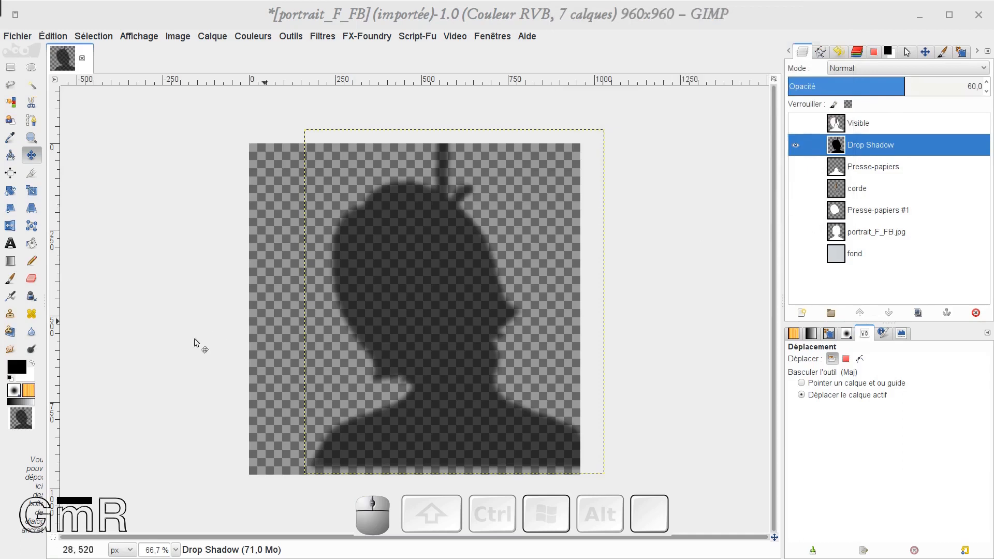
{"action": "left_click", "coordinate": [11, 381]}
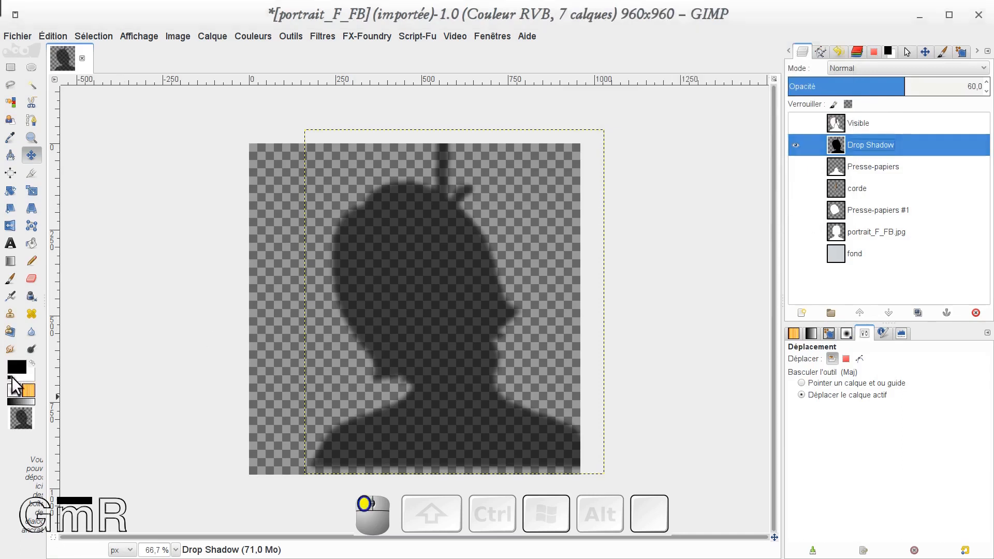
Paint the shadow's faded bottom edge black with a size 232,91 Hardness 050 paintbrush, and check it with the Visible layer briefly shown
{"action": "left_click", "coordinate": [10, 278]}
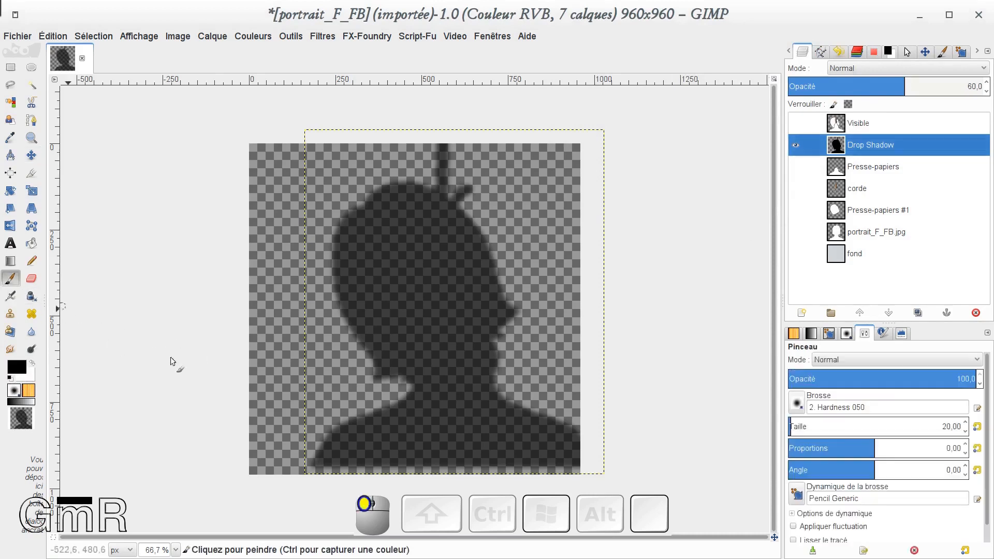
{"action": "left_click", "coordinate": [814, 428]}
{"action": "left_click_drag", "start_coordinate": [814, 428], "coordinate": [828, 427]}
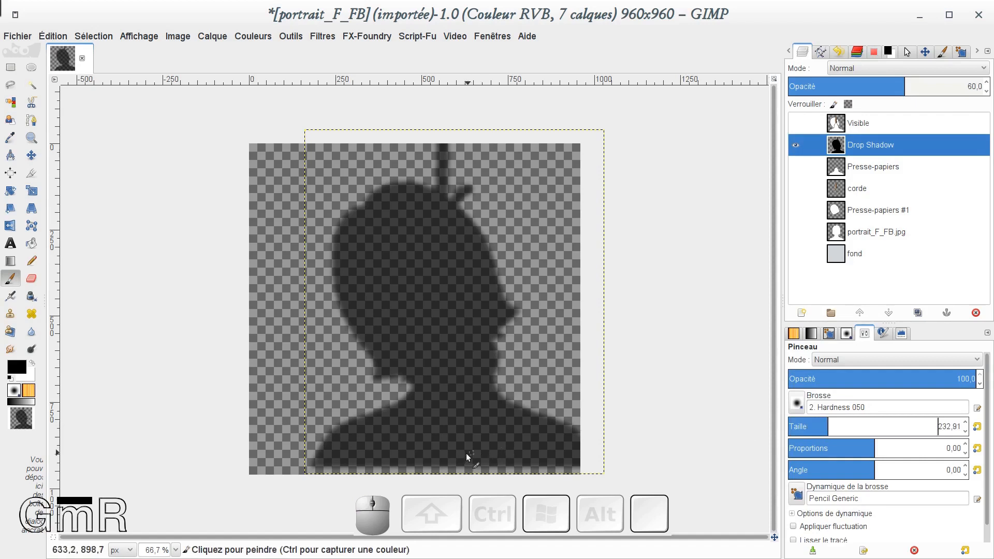
{"action": "mouse_move", "coordinate": [490, 468]}
{"action": "left_mouse_down"}
{"action": "mouse_move", "coordinate": [569, 470]}
{"action": "mouse_move", "coordinate": [313, 475]}
{"action": "mouse_move", "coordinate": [382, 463]}
{"action": "mouse_move", "coordinate": [409, 481]}
{"action": "mouse_move", "coordinate": [537, 481]}
{"action": "mouse_move", "coordinate": [725, 311]}
{"action": "left_mouse_up"}
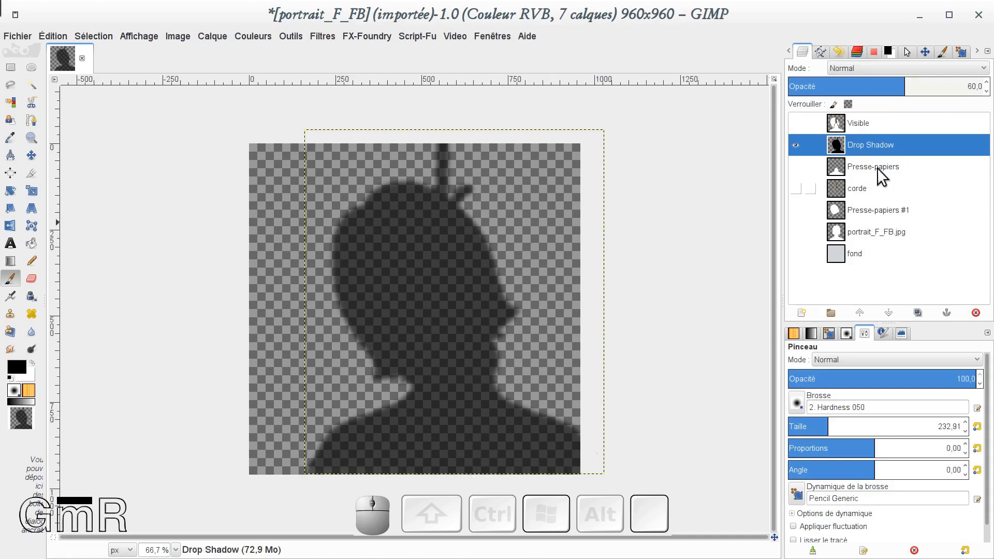
{"action": "left_click", "coordinate": [795, 122]}
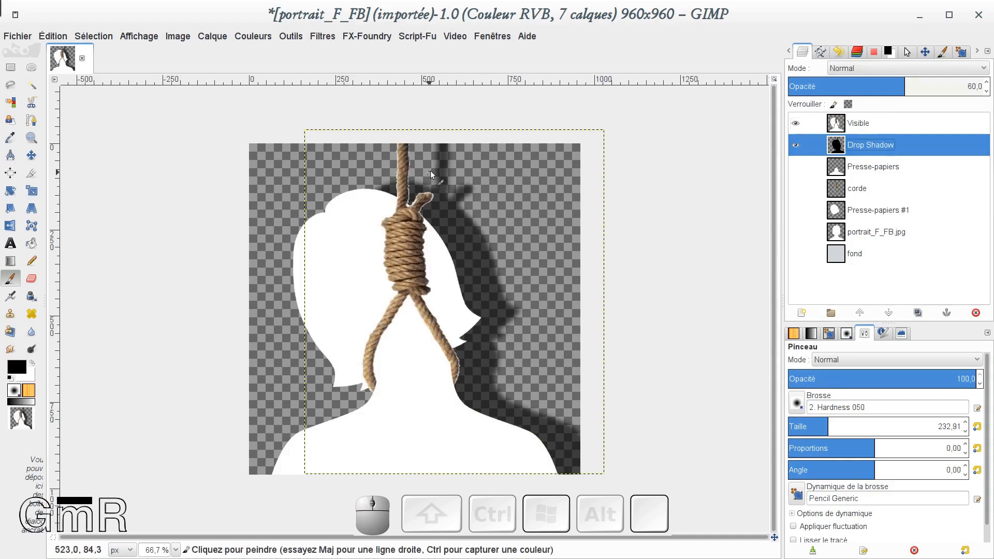
{"action": "left_click", "coordinate": [798, 122]}
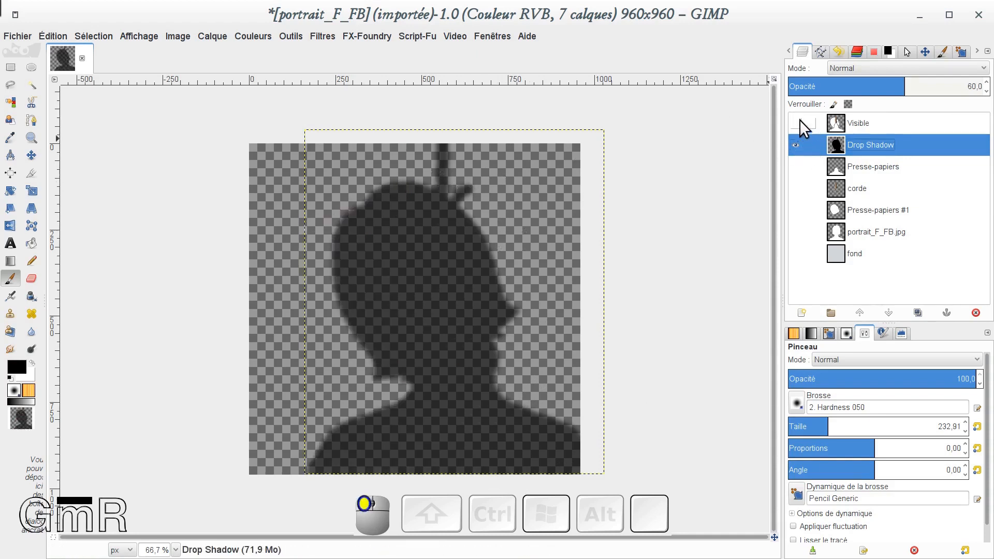
{"action": "left_click", "coordinate": [838, 140]}
{"action": "right_click", "coordinate": [858, 145]}
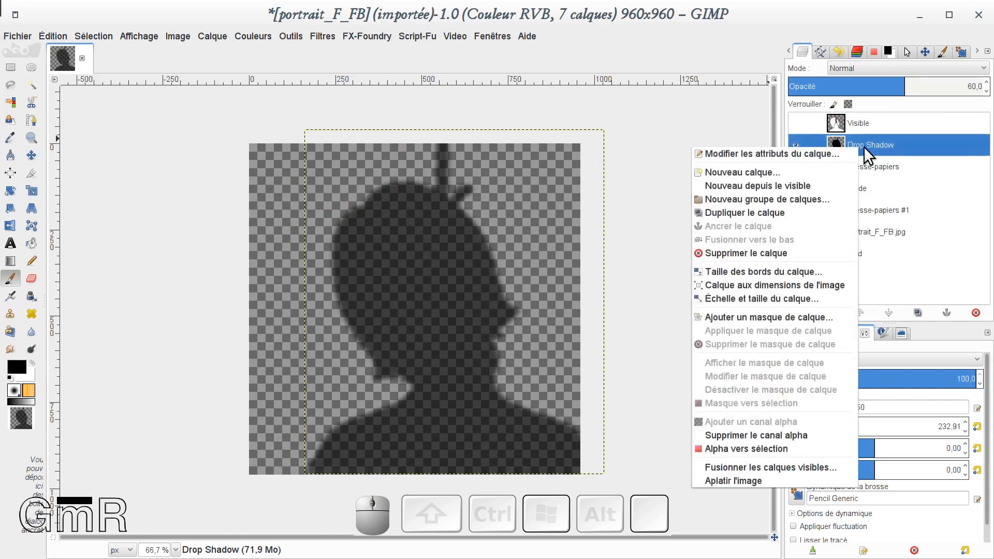
{"action": "left_click", "coordinate": [772, 317]}
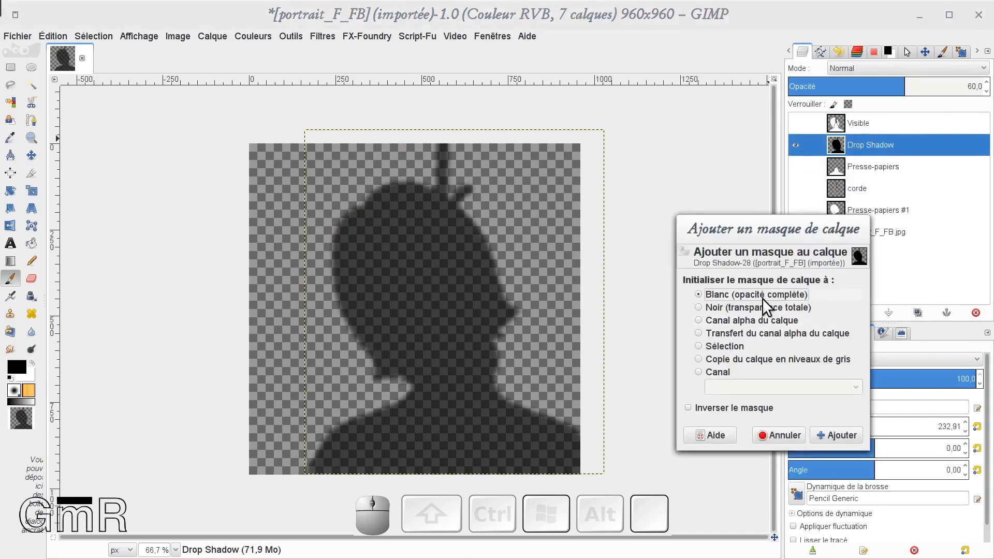
{"action": "left_click", "coordinate": [841, 434]}
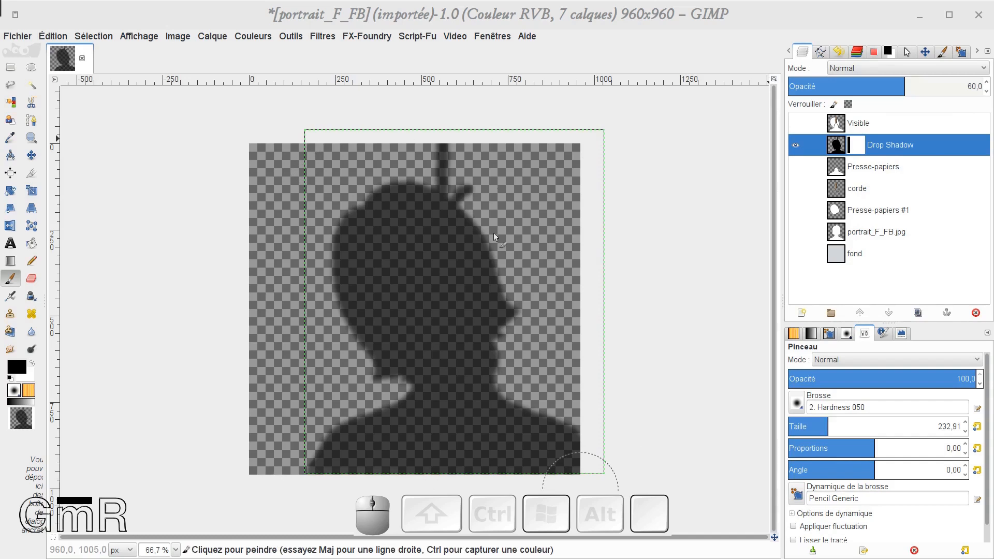
{"action": "left_click", "coordinate": [836, 146]}
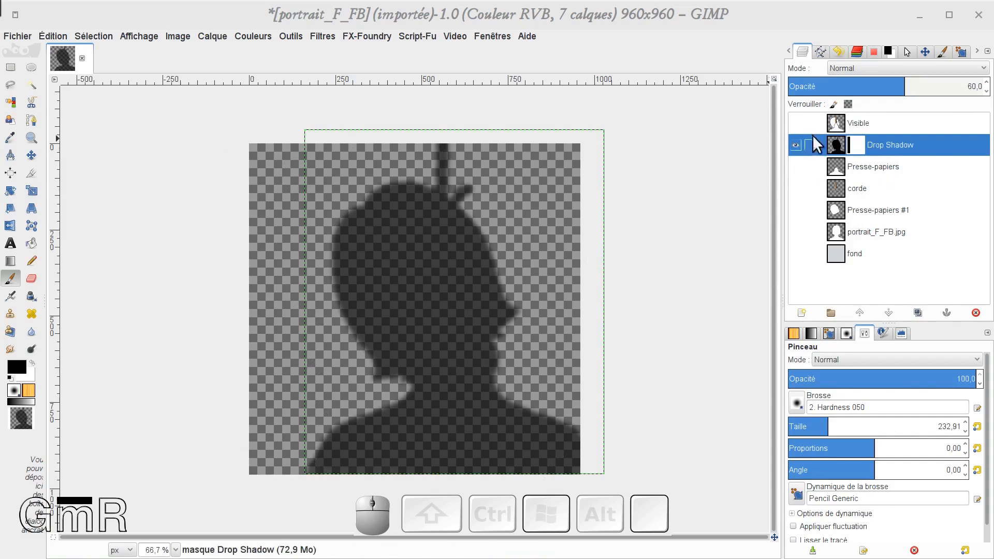
{"action": "right_click", "coordinate": [858, 142]}
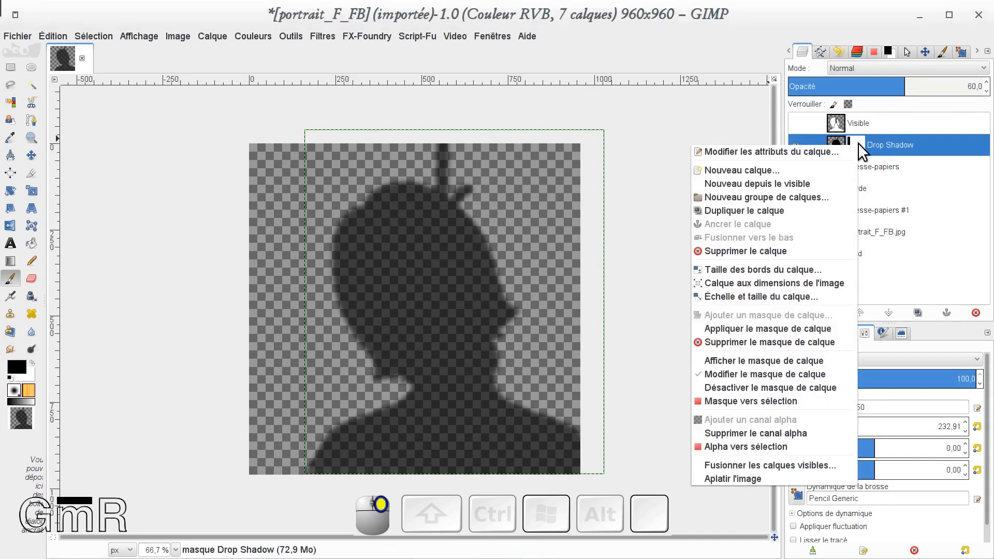
{"action": "left_click", "coordinate": [798, 343]}
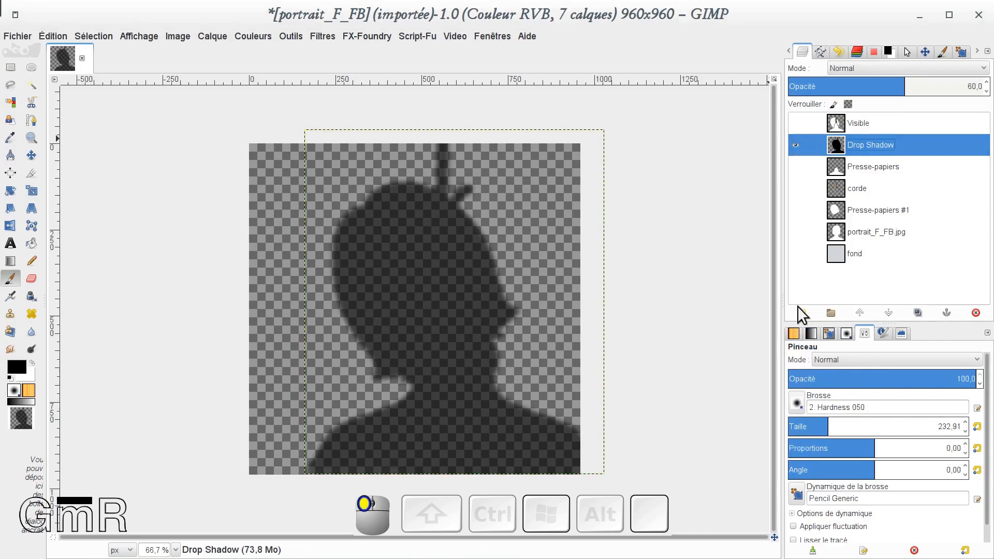
Fit the Drop Shadow layer to the image size and give it a white, full-opacity layer mask
{"action": "right_click", "coordinate": [847, 144]}
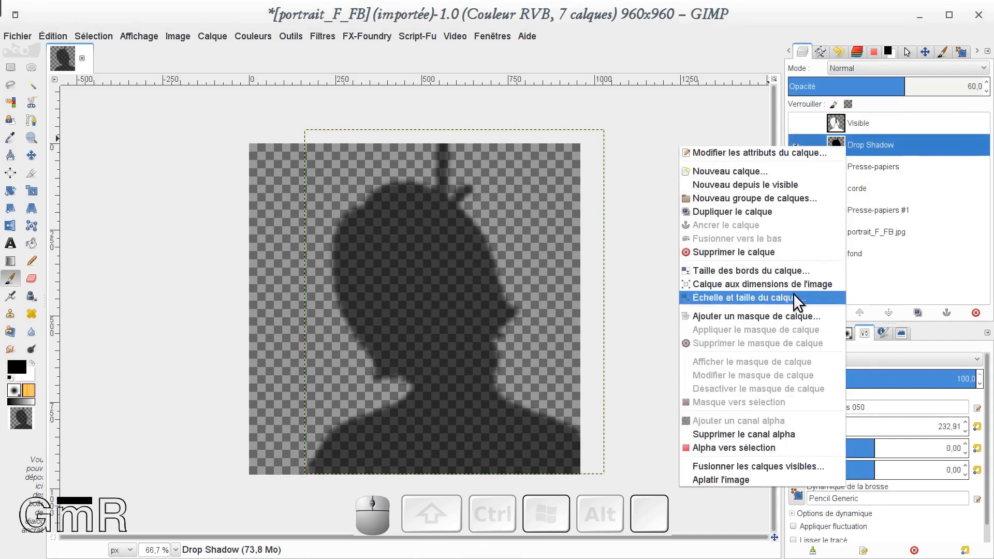
{"action": "left_click", "coordinate": [754, 284]}
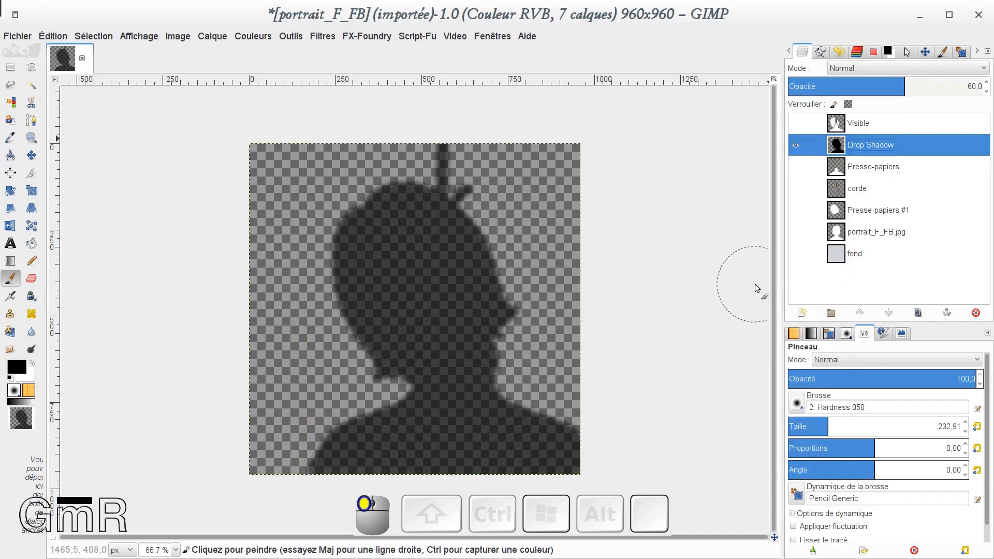
{"action": "right_click", "coordinate": [832, 145]}
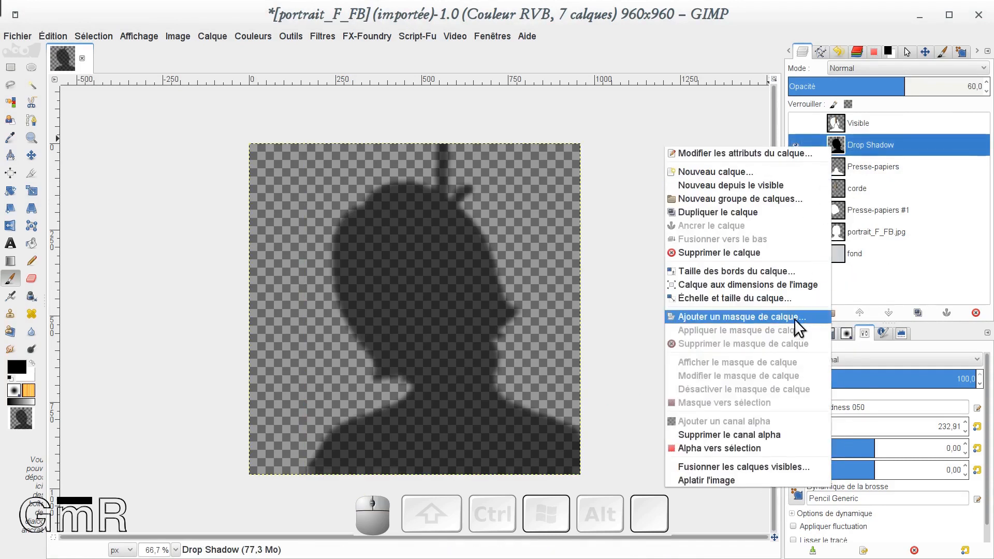
{"action": "left_click", "coordinate": [794, 318]}
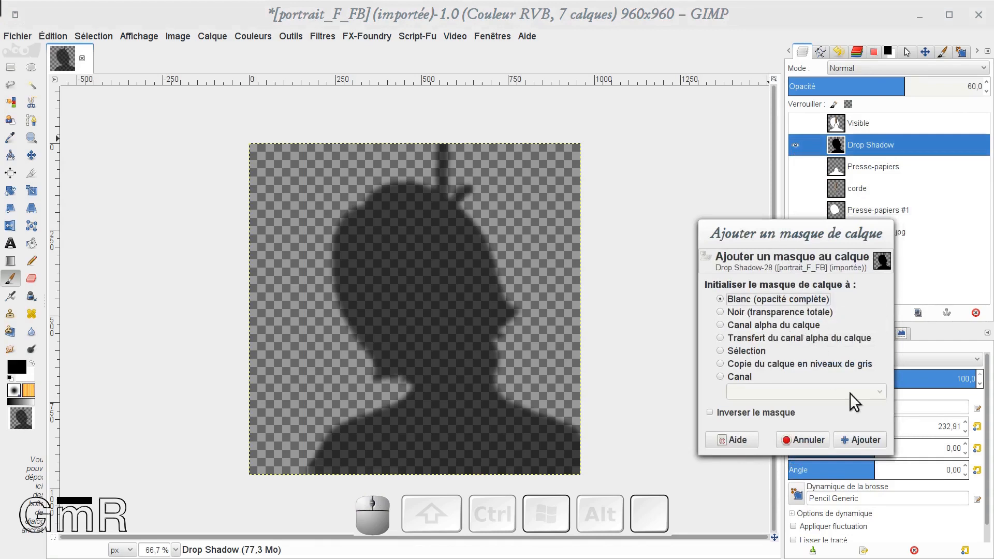
{"action": "left_click", "coordinate": [861, 433]}
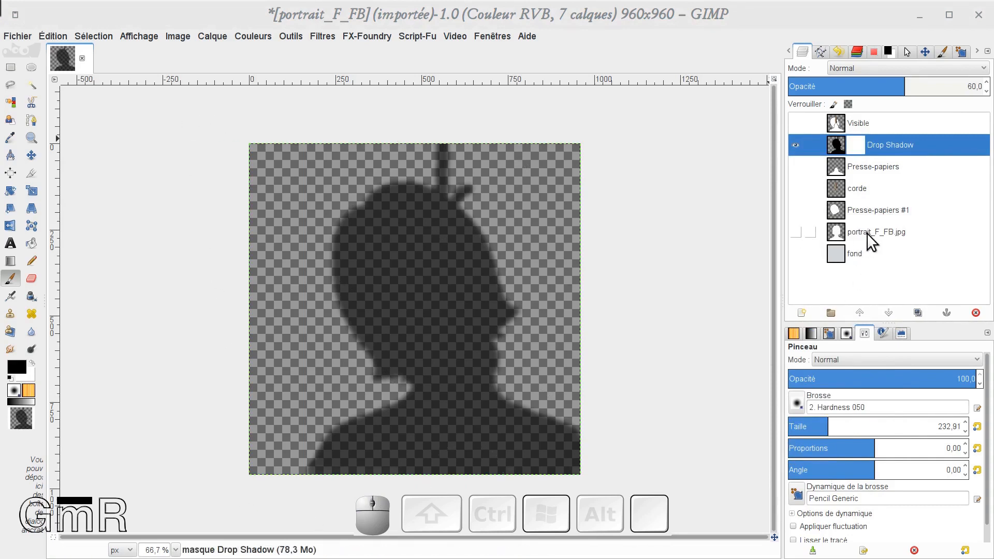
{"action": "left_click", "coordinate": [857, 139]}
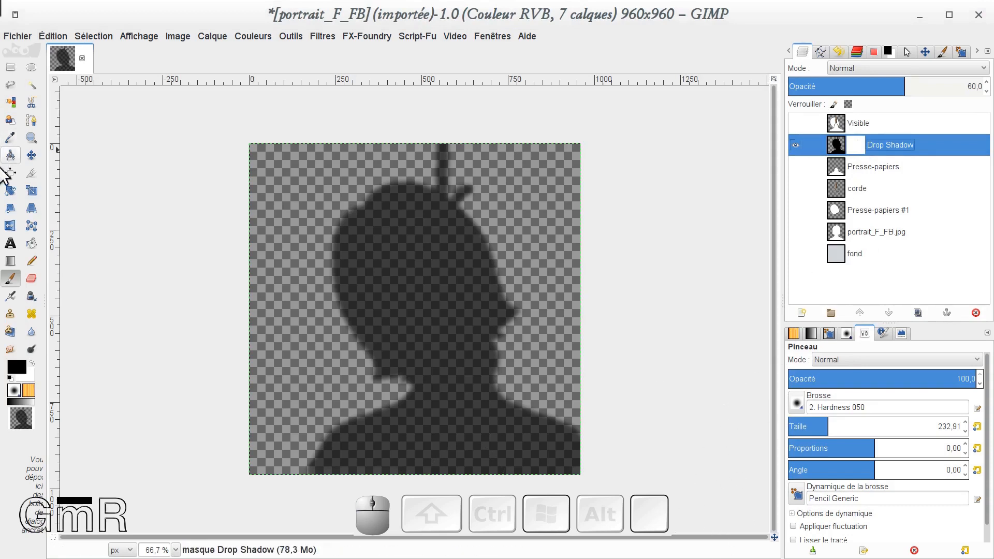
Fade the shadow with linear black-to-white PP vers AP (RVB) gradients drawn on its mask, running inward from the picture's right side
{"action": "left_click", "coordinate": [11, 261]}
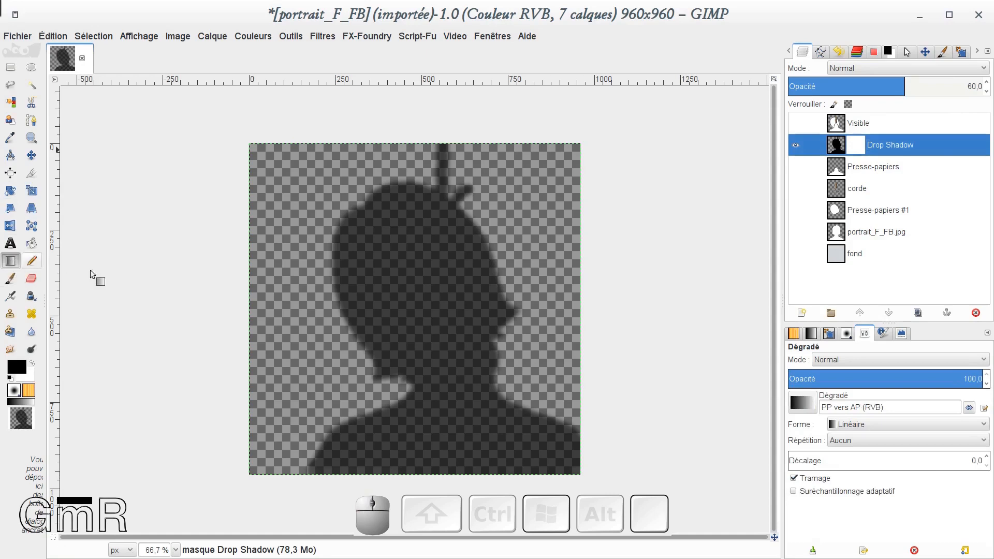
{"action": "left_click", "coordinate": [799, 404]}
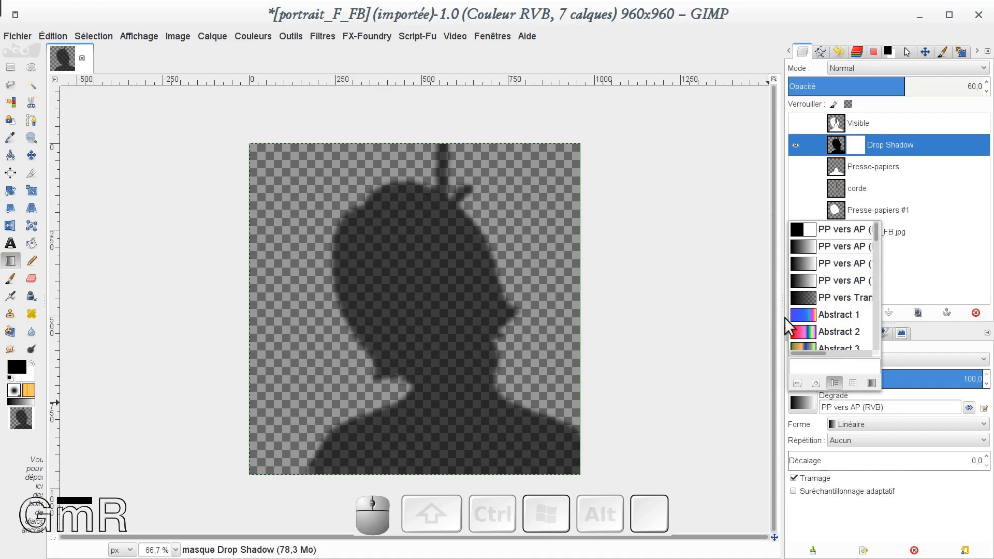
{"action": "left_click", "coordinate": [796, 398]}
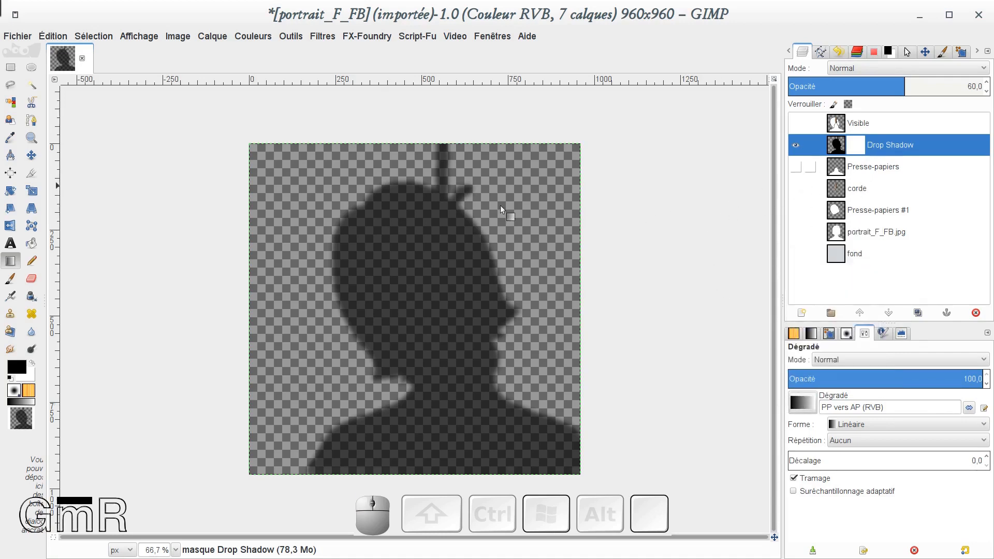
{"action": "left_click_drag", "start_coordinate": [358, 331], "coordinate": [418, 300]}
{"action": "left_click_drag", "start_coordinate": [536, 236], "coordinate": [415, 313]}
{"action": "left_click_drag", "start_coordinate": [522, 379], "coordinate": [489, 389]}
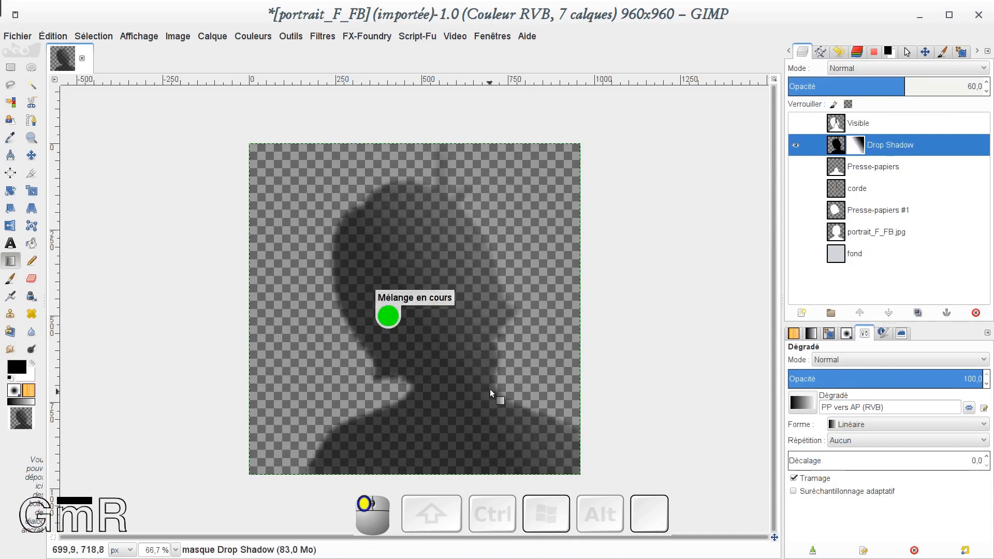
With the Visible layer shown, redraw the shadow mask's gradient diagonally from the upper right toward the rope knot, and show the fond layer
{"action": "left_click", "coordinate": [795, 123]}
{"action": "left_click", "coordinate": [856, 146]}
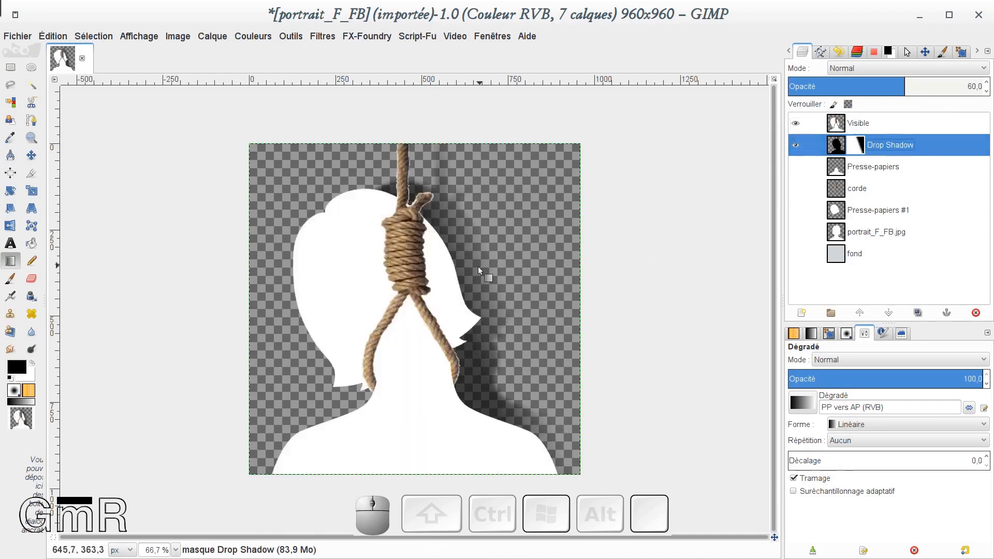
{"action": "left_click_drag", "start_coordinate": [529, 244], "coordinate": [383, 339]}
{"action": "left_click_drag", "start_coordinate": [555, 195], "coordinate": [429, 298]}
{"action": "left_click_drag", "start_coordinate": [465, 263], "coordinate": [406, 269]}
{"action": "left_click_drag", "start_coordinate": [516, 207], "coordinate": [445, 258]}
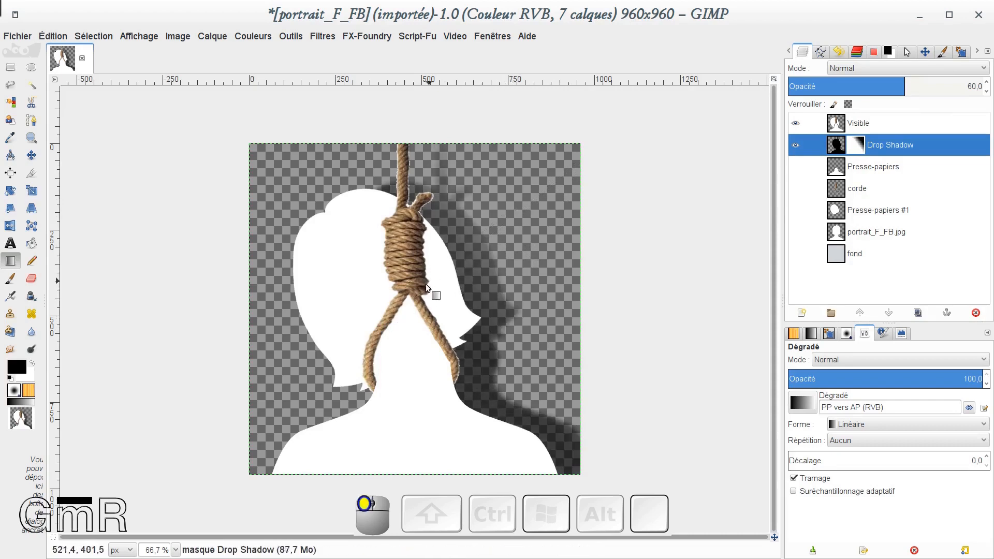
{"action": "left_click", "coordinate": [799, 254]}
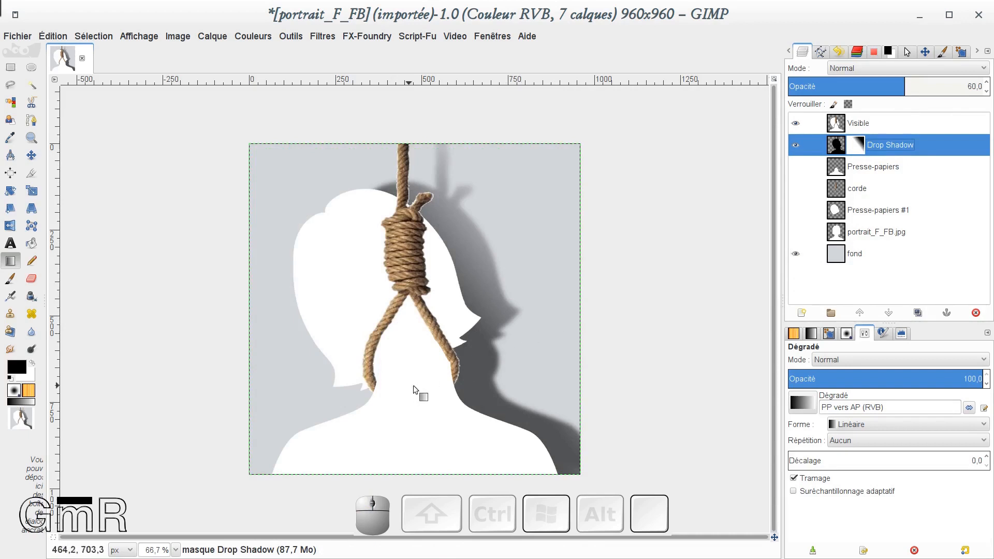